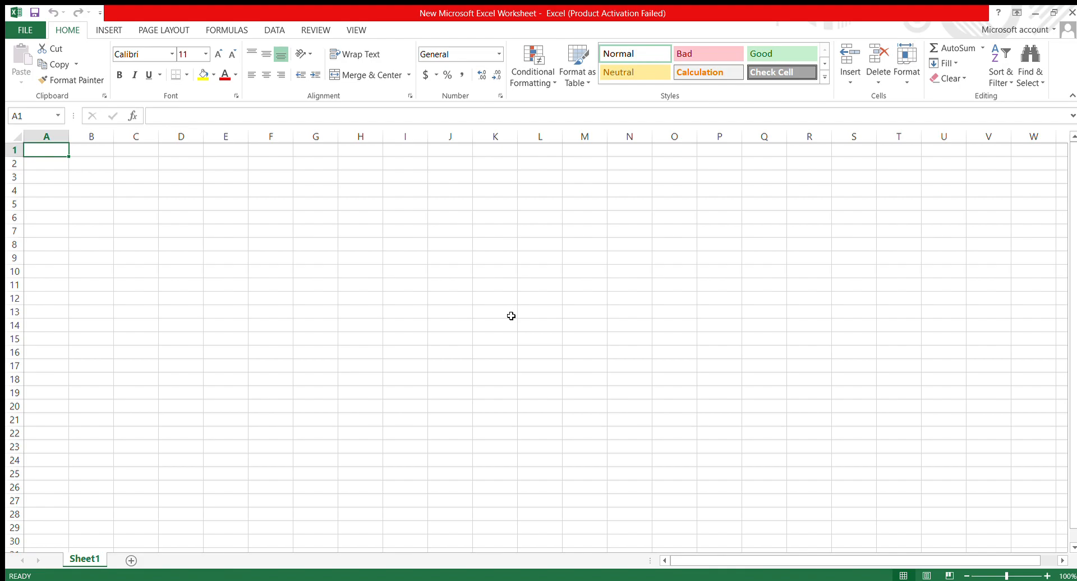
Enter the title Part 1 in cell A1
type("Part 1")
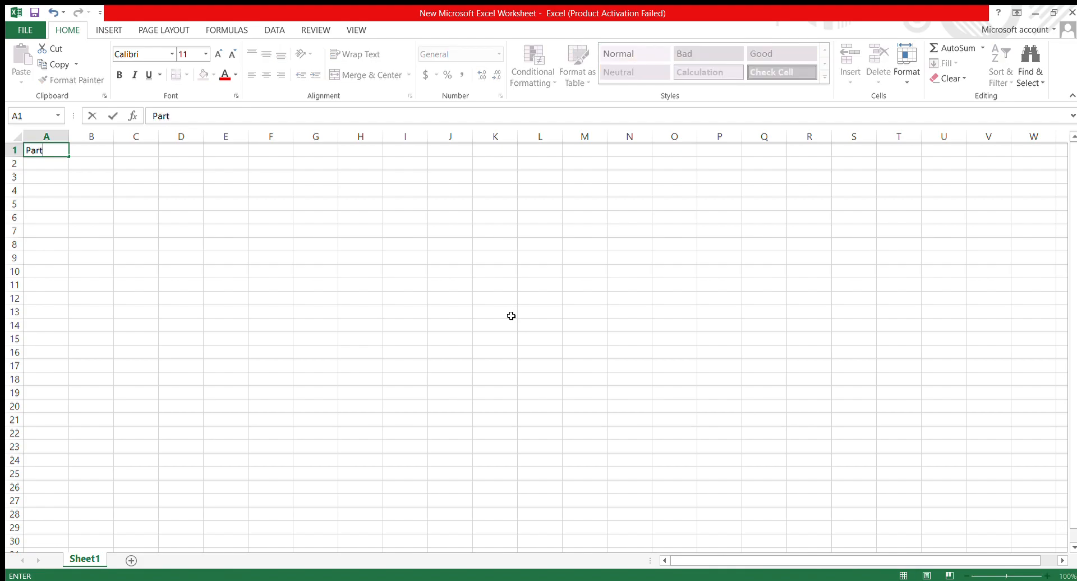
key("Return")
key("Up")
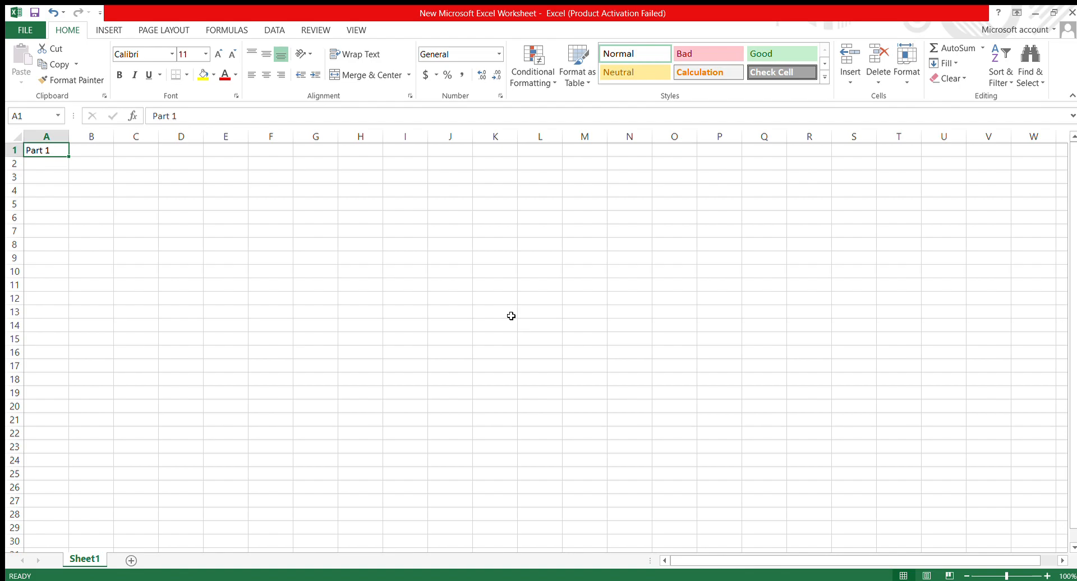
Highlight the Part 1 title in cell A1 with a yellow fill
left_click(60, 190)
left_click(60, 174)
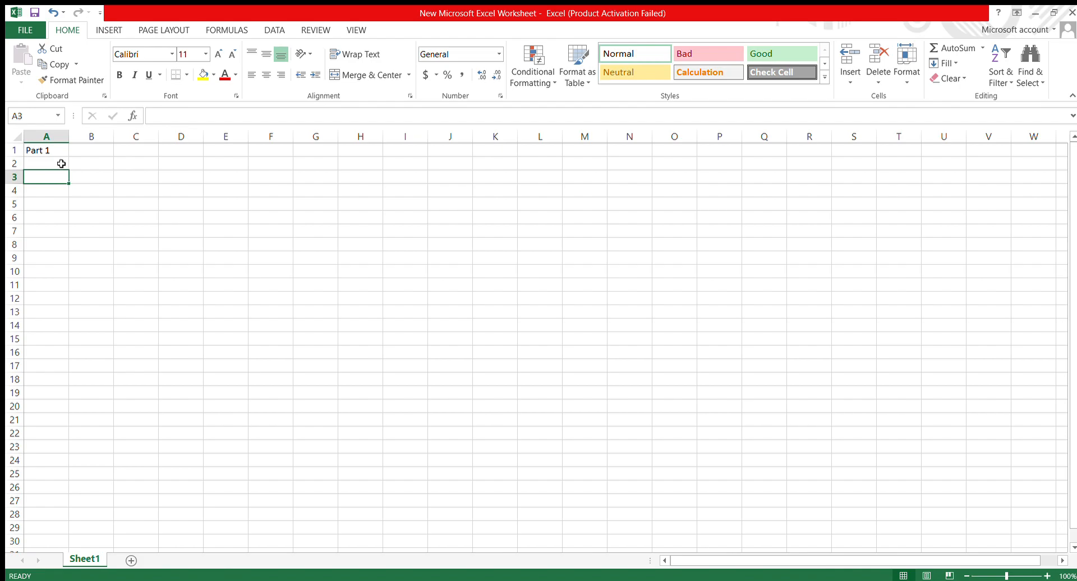
left_click(56, 151)
left_click(203, 74)
left_click(78, 219)
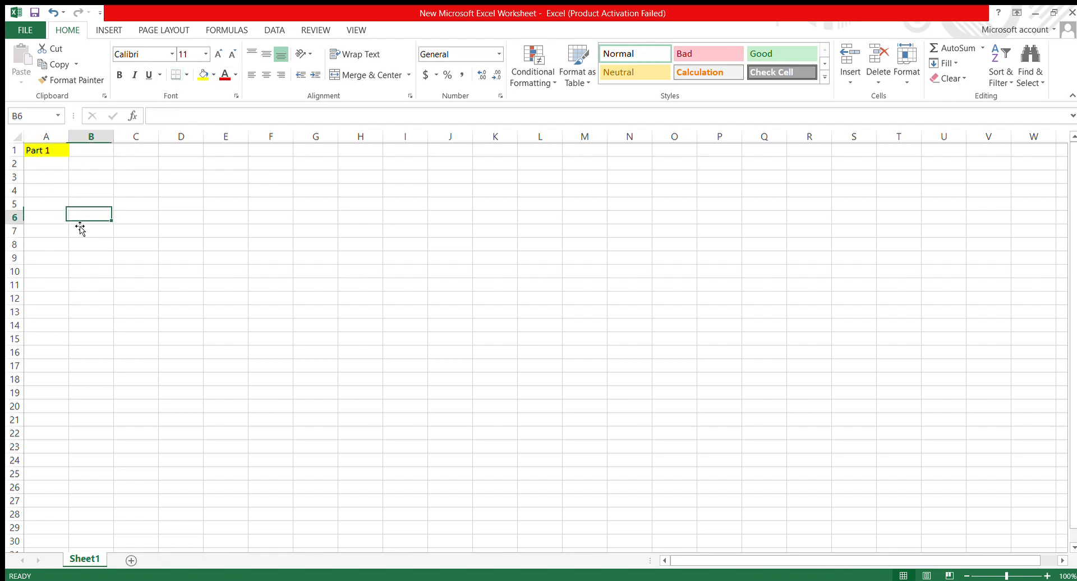
Set the font size of the Part 1 title in cell A1 to 15
left_click(56, 152)
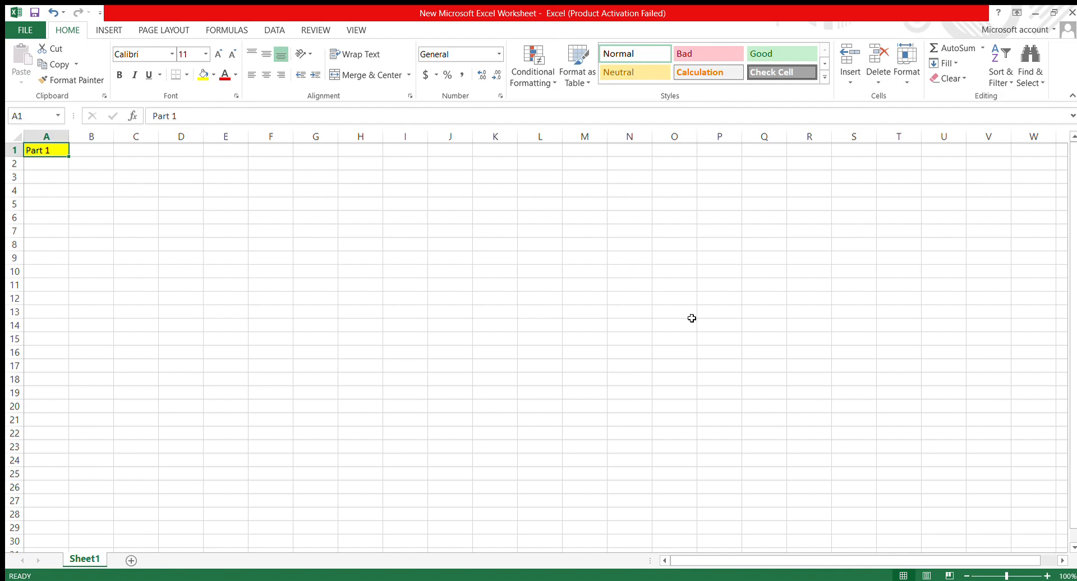
key("alt")
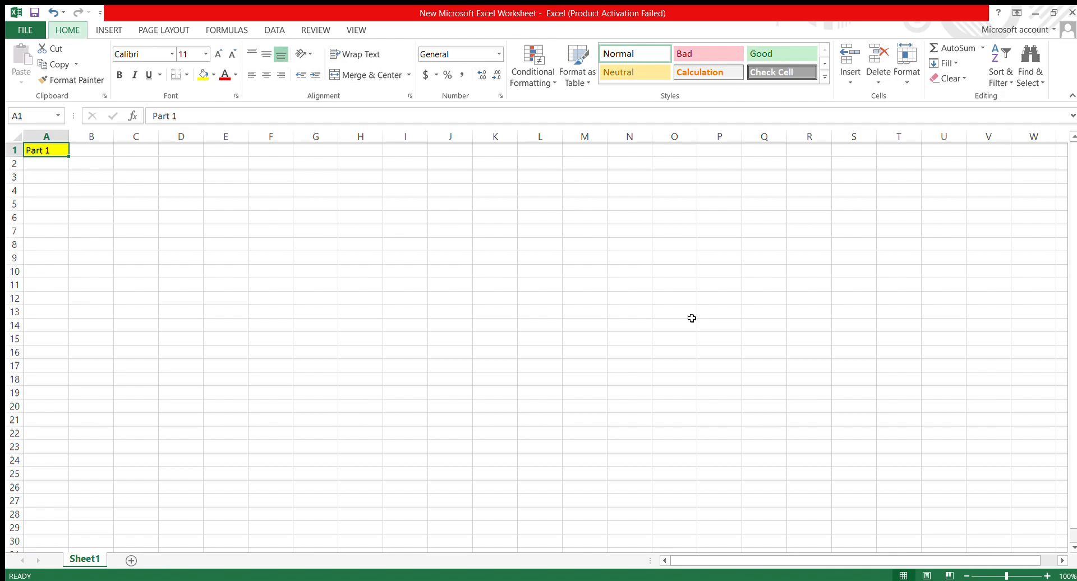
key("h")
key("f")
key("s")
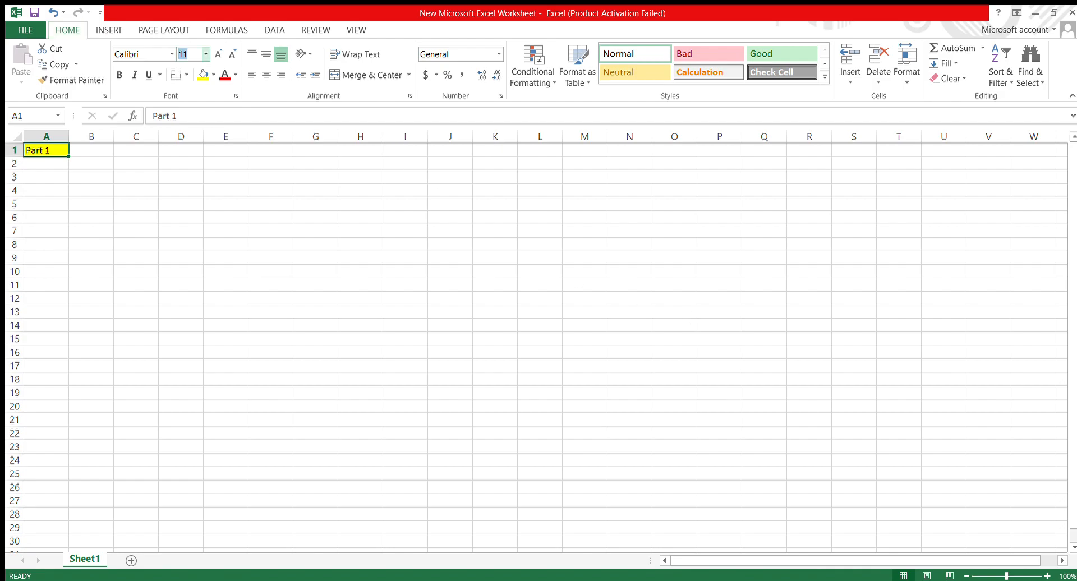
type("15")
key("Return")
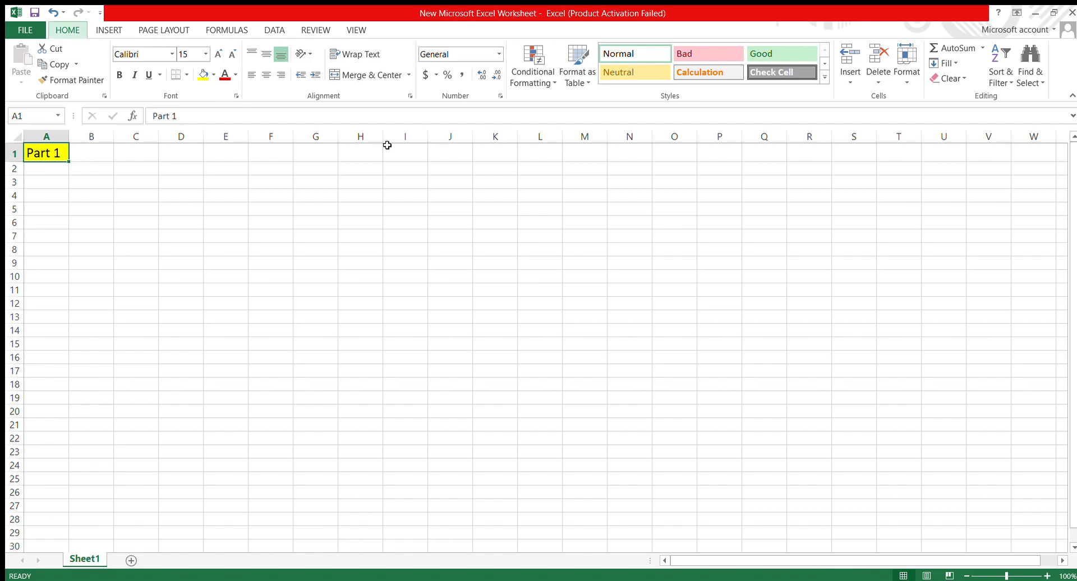
Set the font size of the Part 1 title in cell A1 to 12
key("alt+h")
key("f")
key("s")
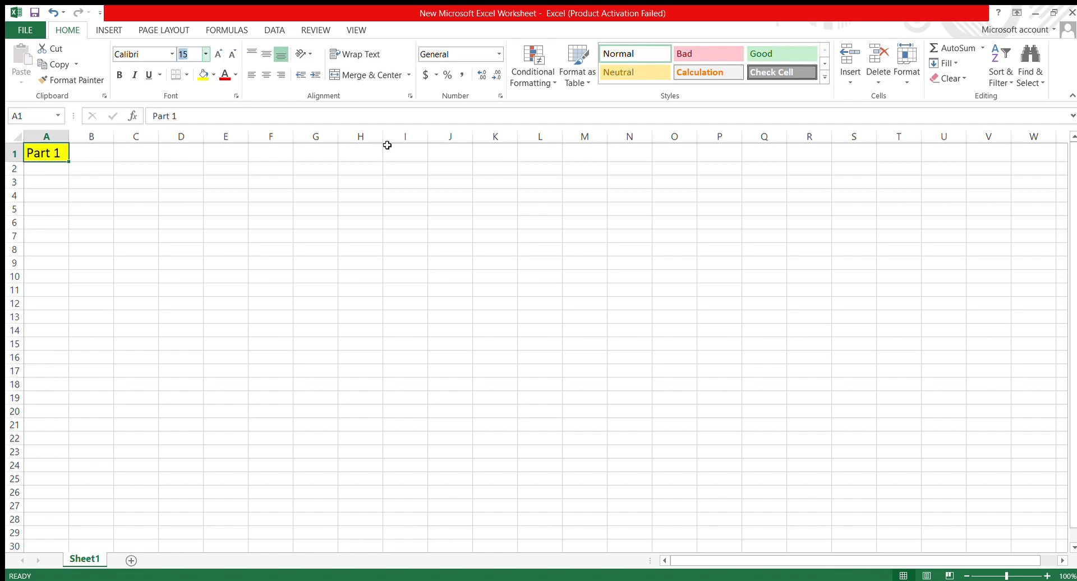
type("12")
key("Return")
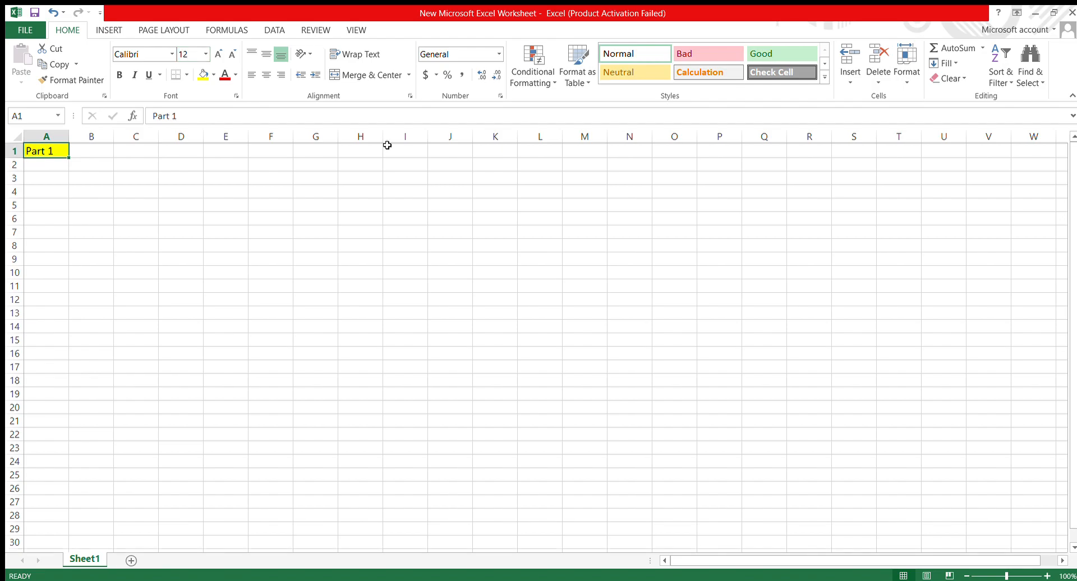
Enter the column heading S.N. in cell A3
left_click(1042, 572)
left_click(1041, 572)
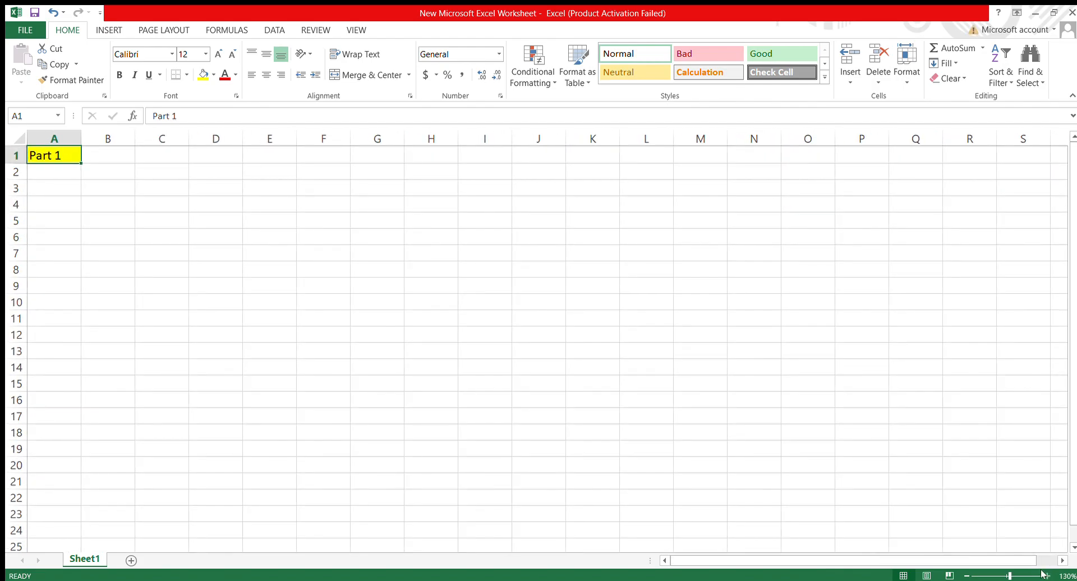
left_click(1042, 572)
left_click(154, 189)
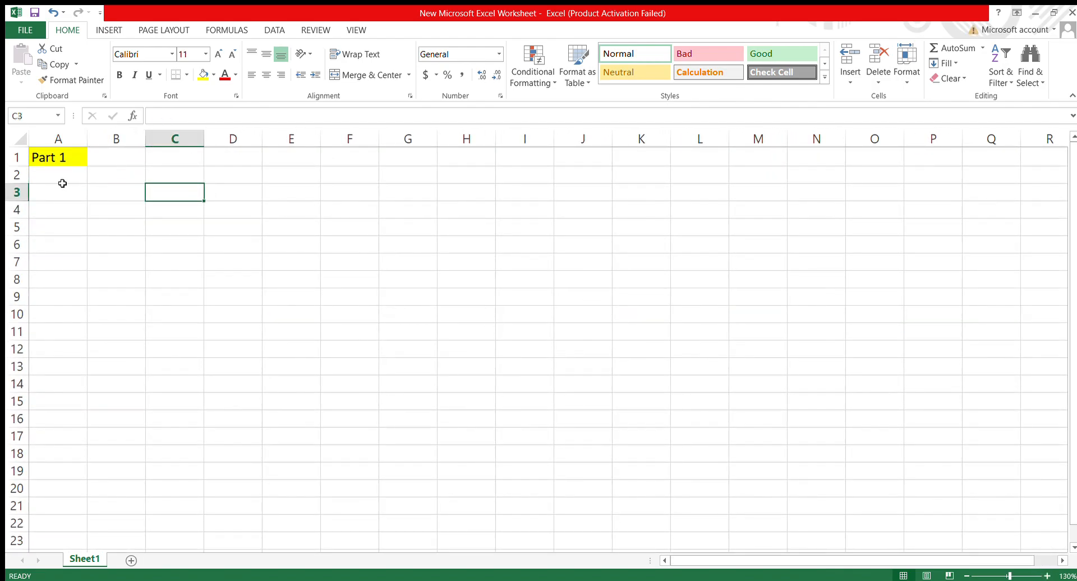
left_click(37, 175)
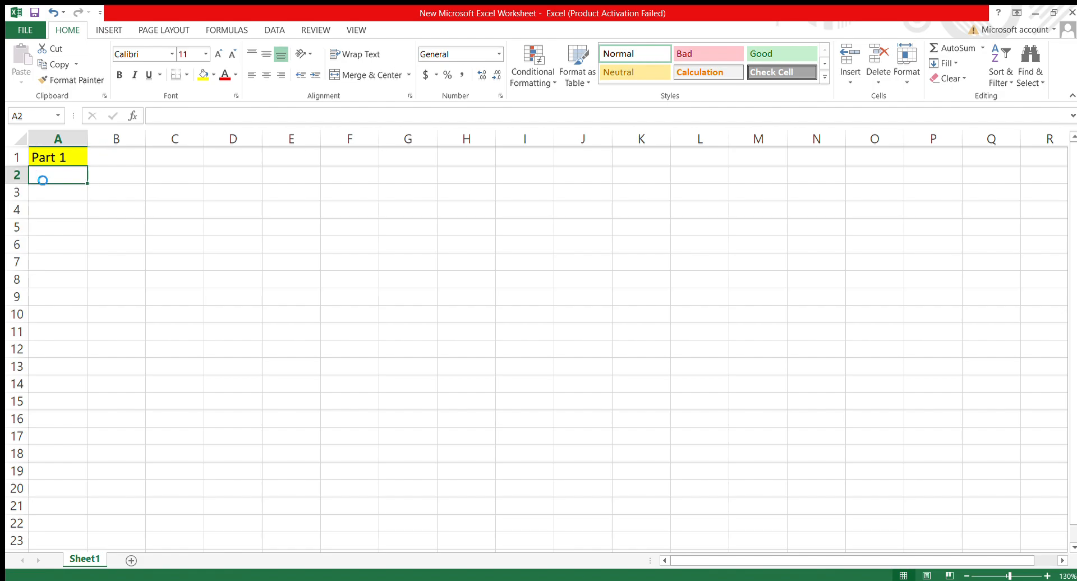
key("Return")
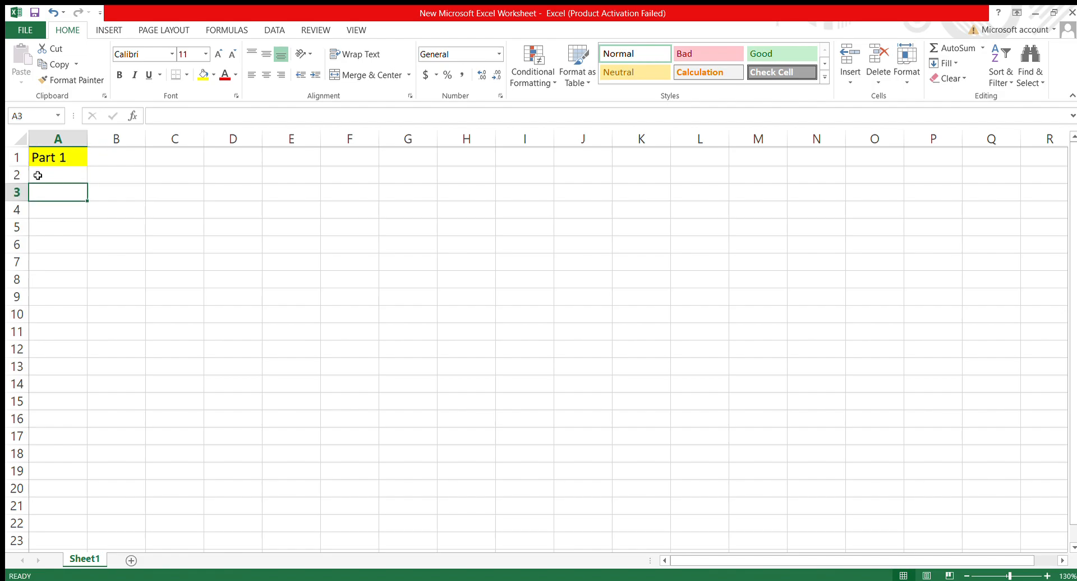
type("S.N")
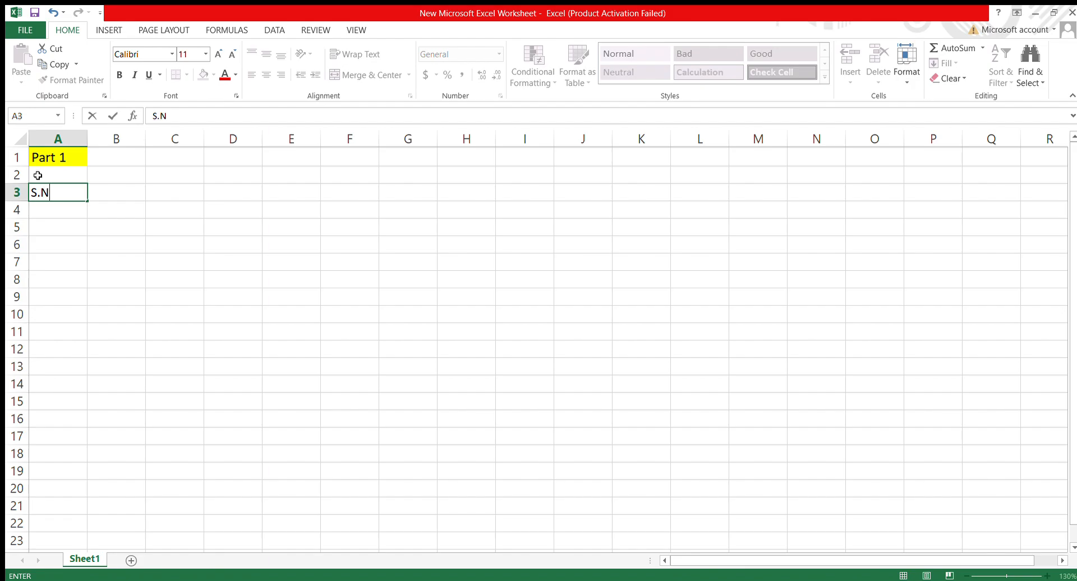
type(".")
key("Return")
key("Up")
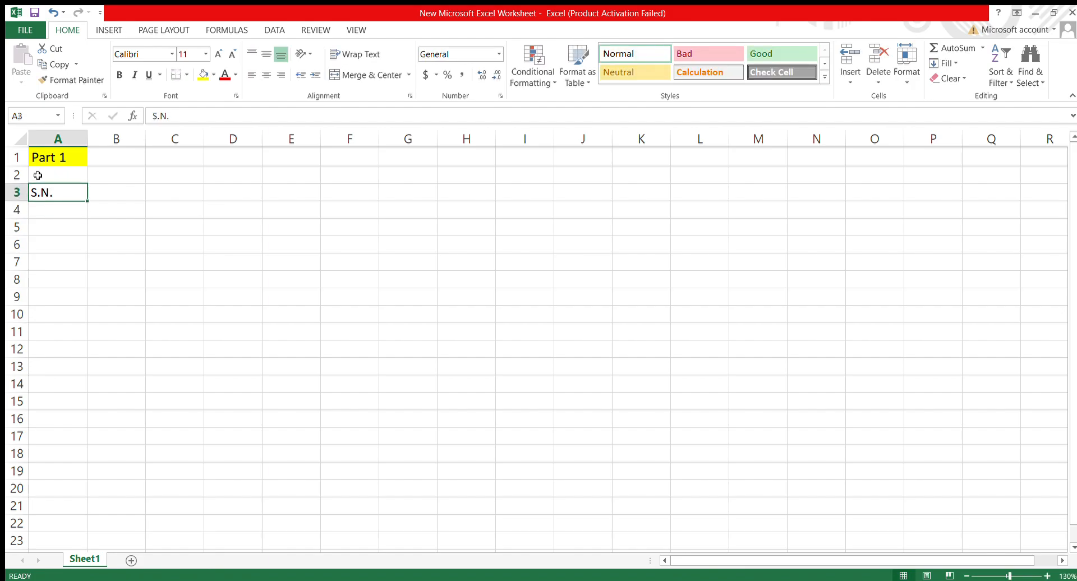
Enter the column heading Name in cell B3
key("Right")
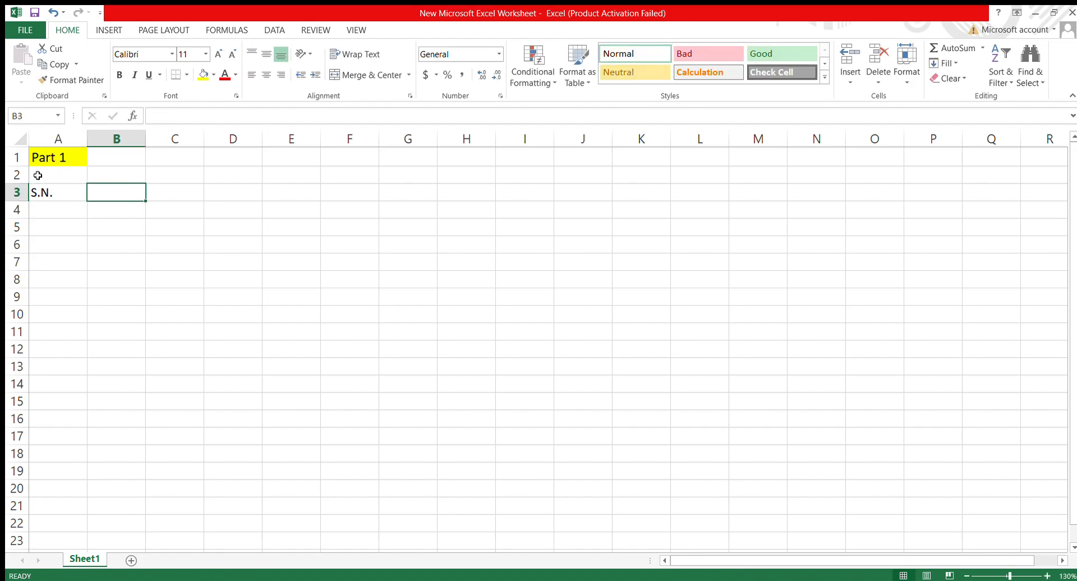
type("Name")
key("Return")
key("Up")
Enter the column heading Monthly Salary in cell C3 and autofit the width of column C to it
key("Right")
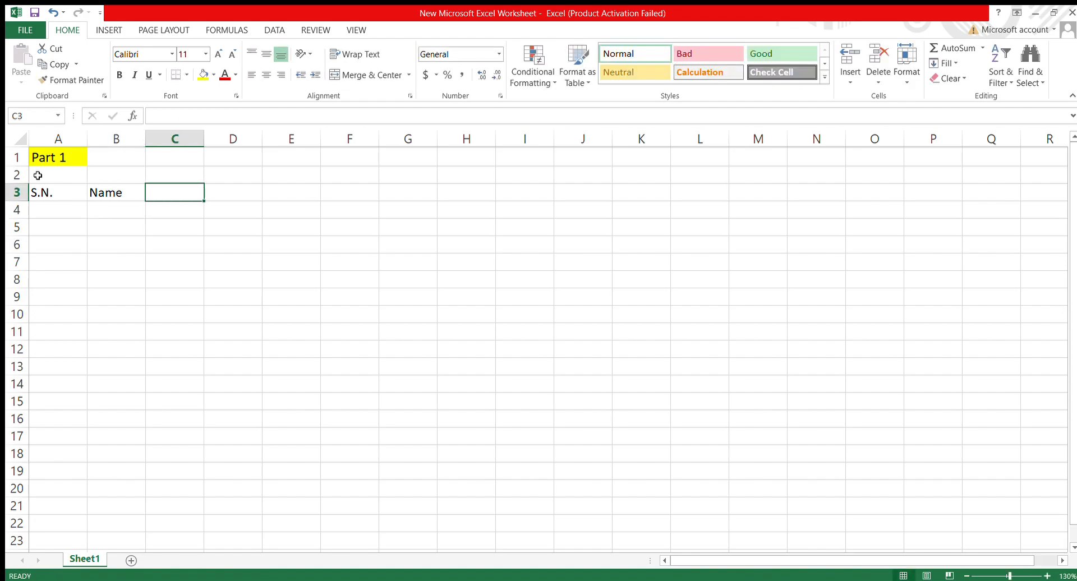
type("Monthly ")
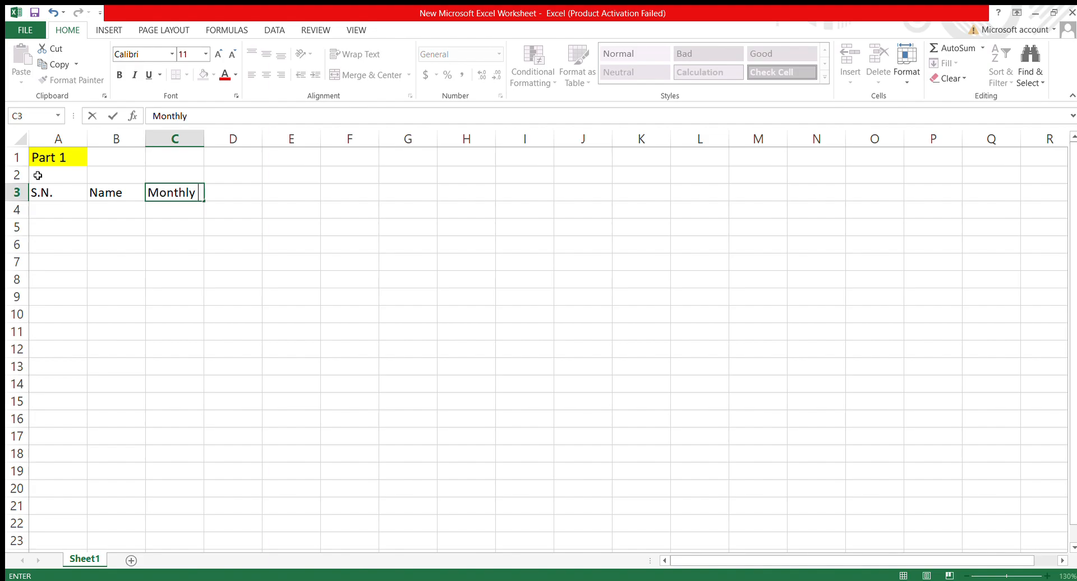
type("Salary")
key("ctrl+Return")
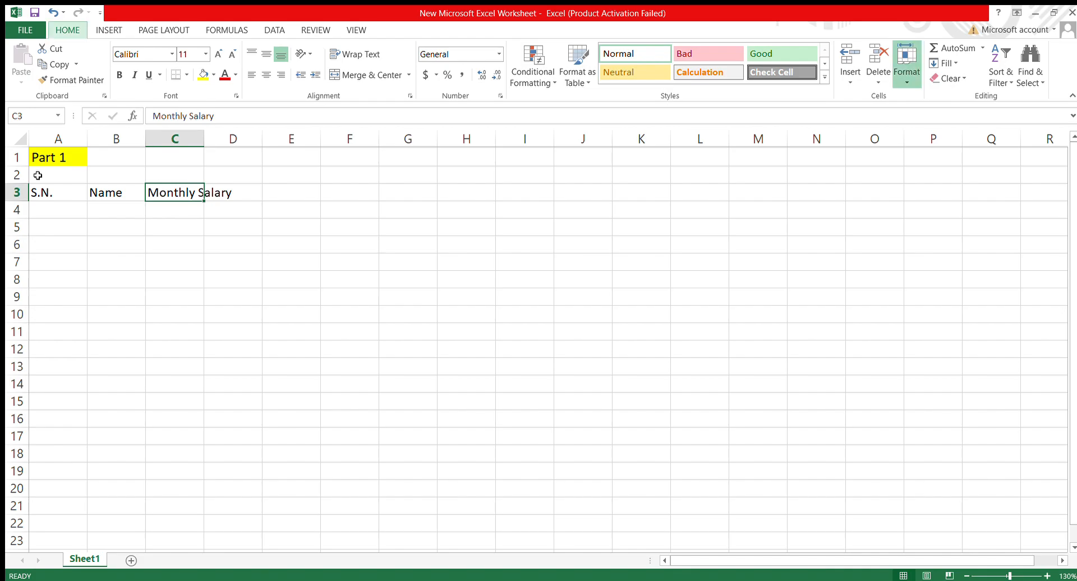
key("alt+h")
key("o")
key("i")
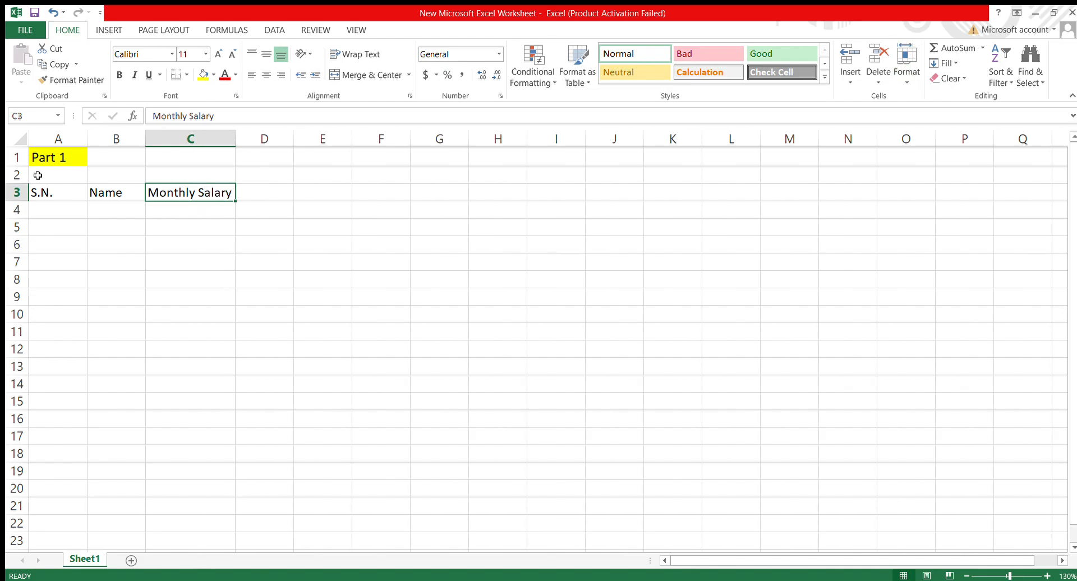
key("Left")
key("Left")
key("Right")
key("Right")
key("Left")
key("Left")
key("Right")
key("Right")
key("Right")
key("Left")
key("Left")
key("Left")
Extend the heading in cell B3 to read Name Of Employees
key("Down")
key("Right")
key("Up")
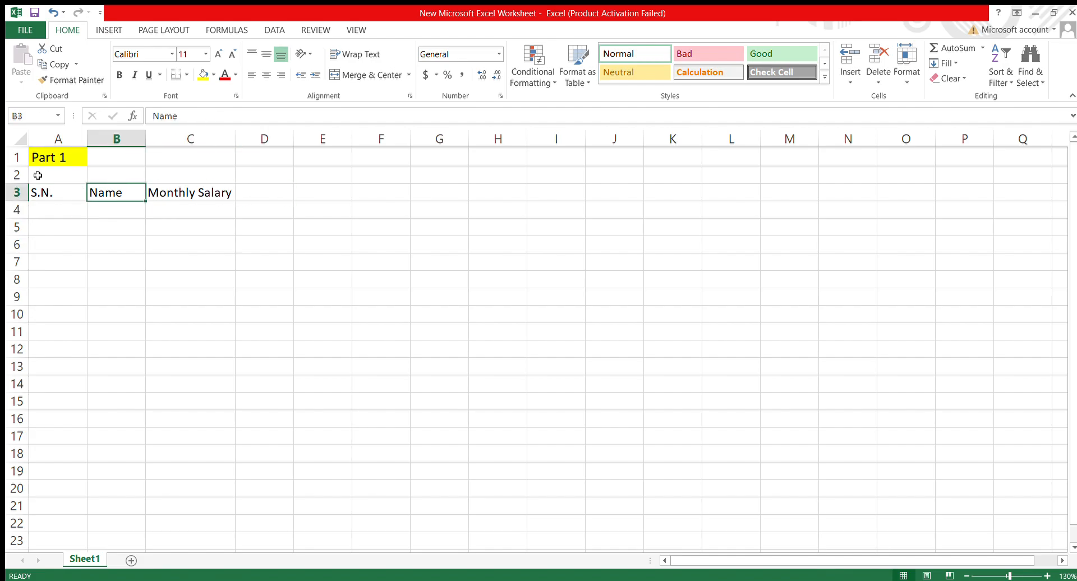
left_click(213, 116)
type("Of Emploue")
key("BackSpace")
key("BackSpace")
type("u")
key("BackSpace")
type("yess")
key("BackSpace")
key("BackSpace")
type("es")
key("Return")
key("Up")
key("Down")
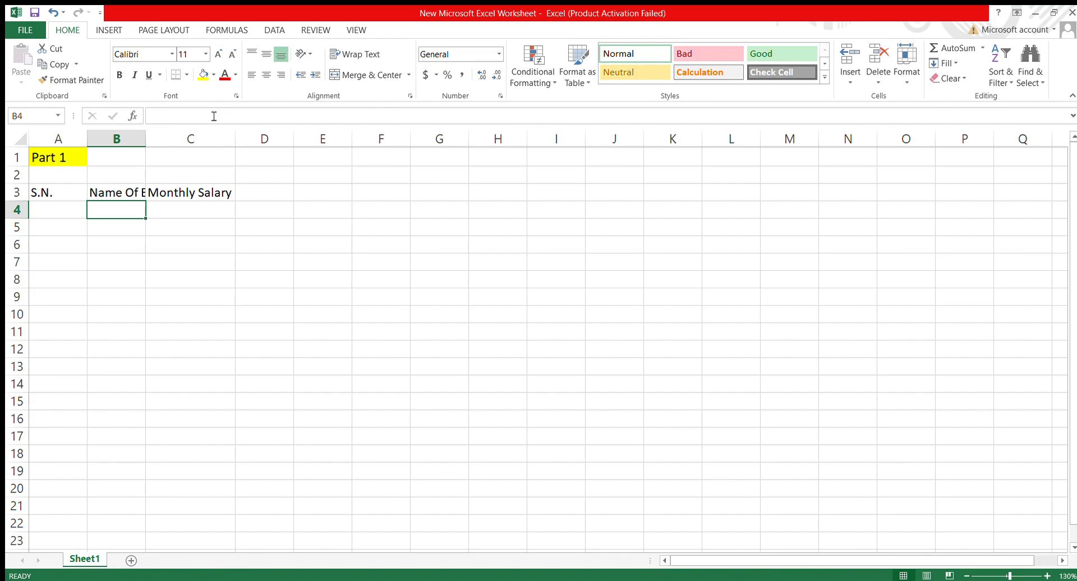
key("Up")
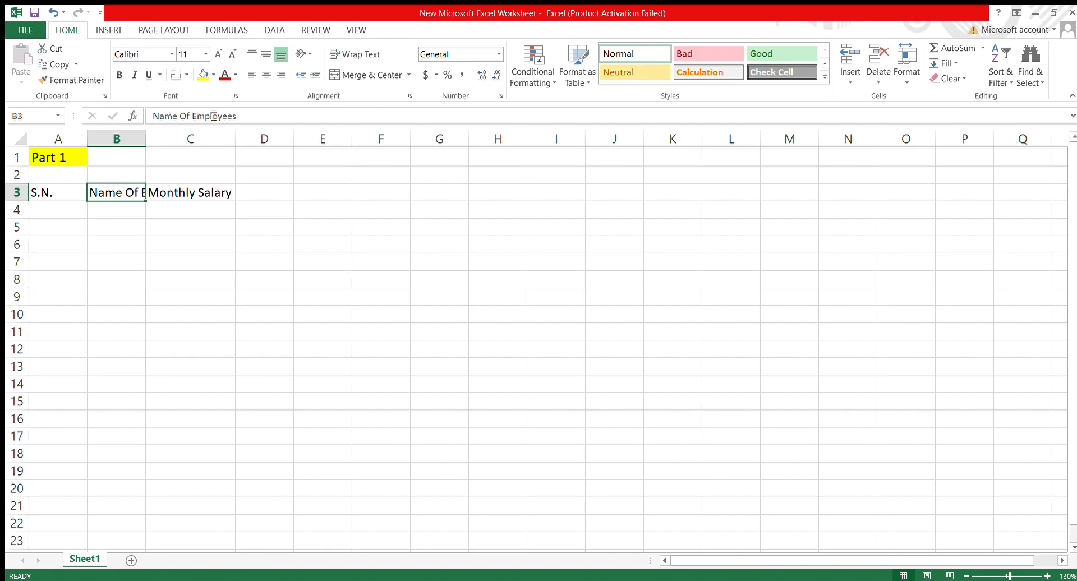
Resize column B by hand, widening it and then making it narrower than its heading
left_click_drag(145, 142, 172, 152)
left_click(153, 205)
left_click(143, 193)
left_click_drag(163, 143, 118, 162)
left_click(122, 225)
Autofit the width of column B to the Name Of Employees heading in B3
left_click(102, 195)
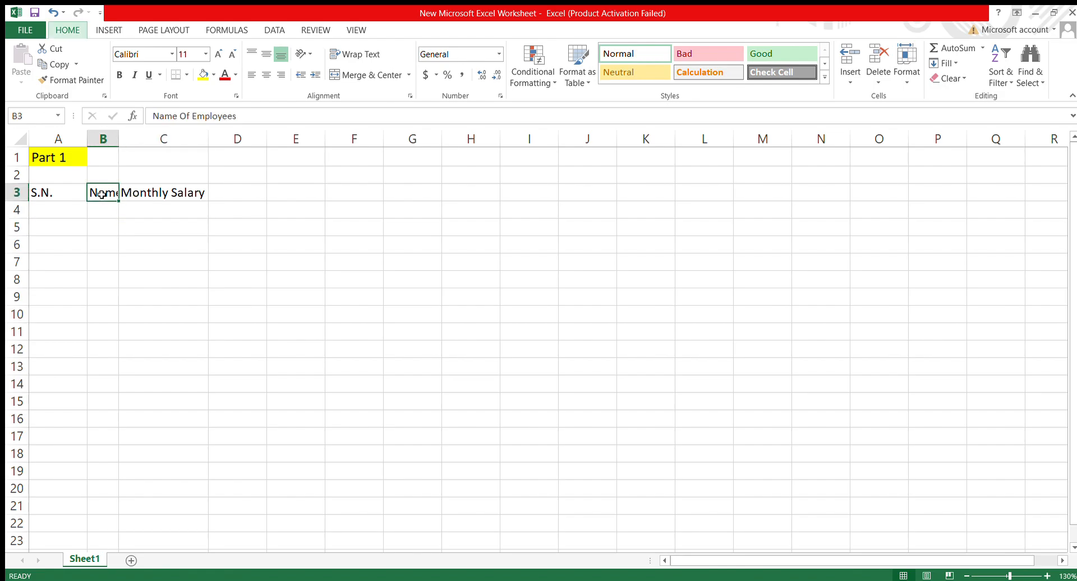
key("alt")
key("h")
key("o")
key("i")
key("Down")
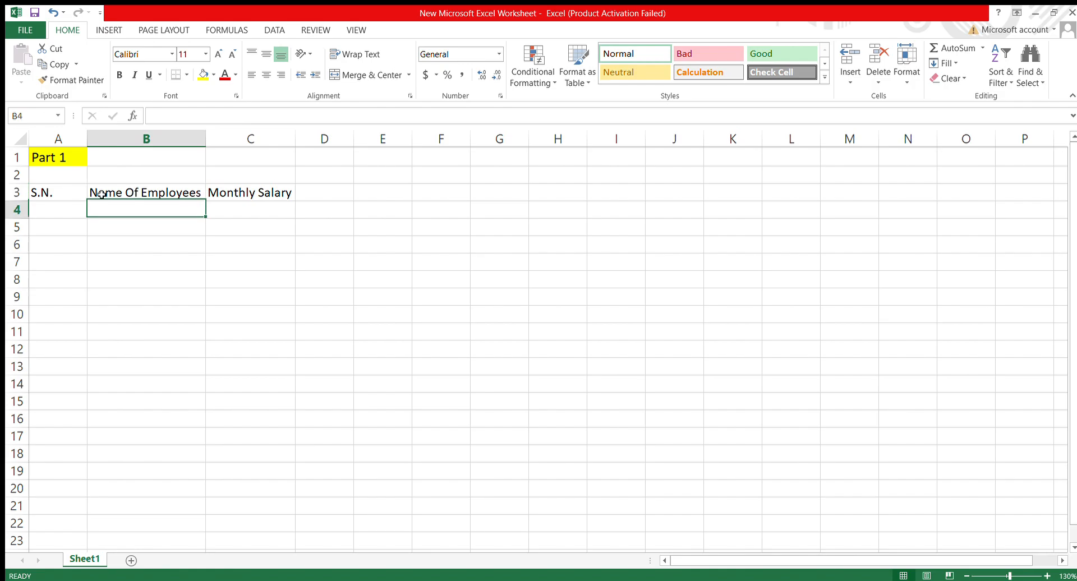
key("Left")
key("Up")
key("Right")
key("Left")
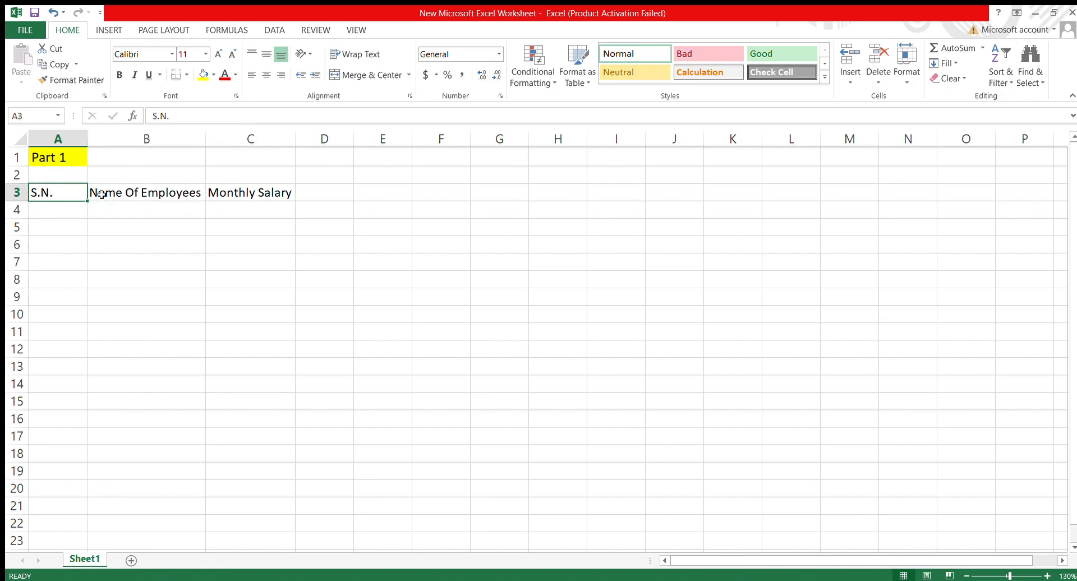
key("Right")
key("Right")
key("Right")
key("Left")
key("Right")
key("Left")
key("Left")
Enter the column heading Annual Salary in cell D3
key("Right")
key("Right")
type("An")
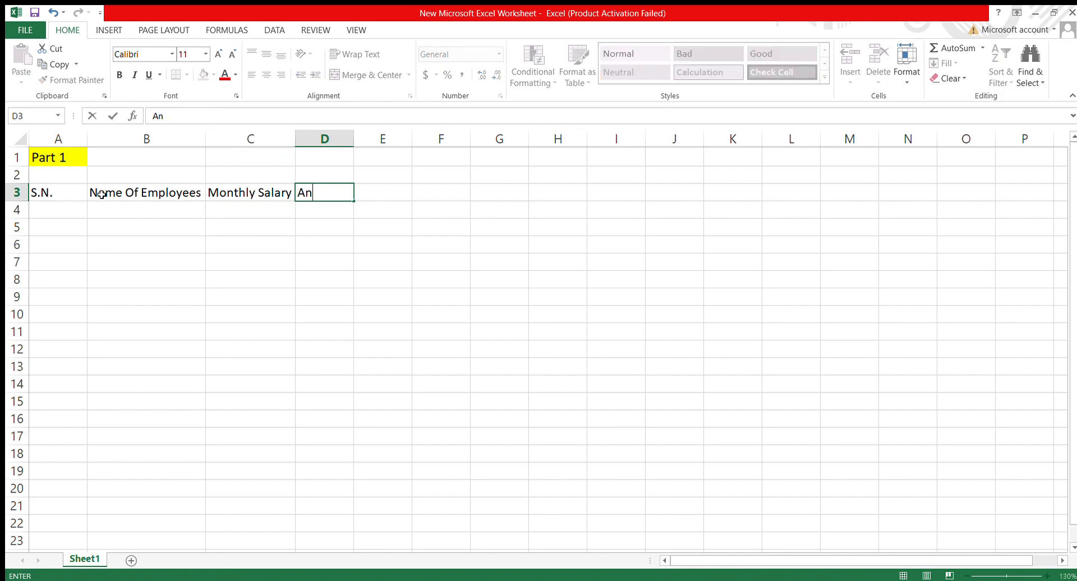
type("nual Salary")
key("Return")
key("Up")
key("Right")
key("Right")
key("Left")
key("Left")
key("Left")
key("Right")
key("Left")
key("Right")
key("Right")
key("Left")
Autofit the width of column D to the Annual Salary heading in D3
key("Left")
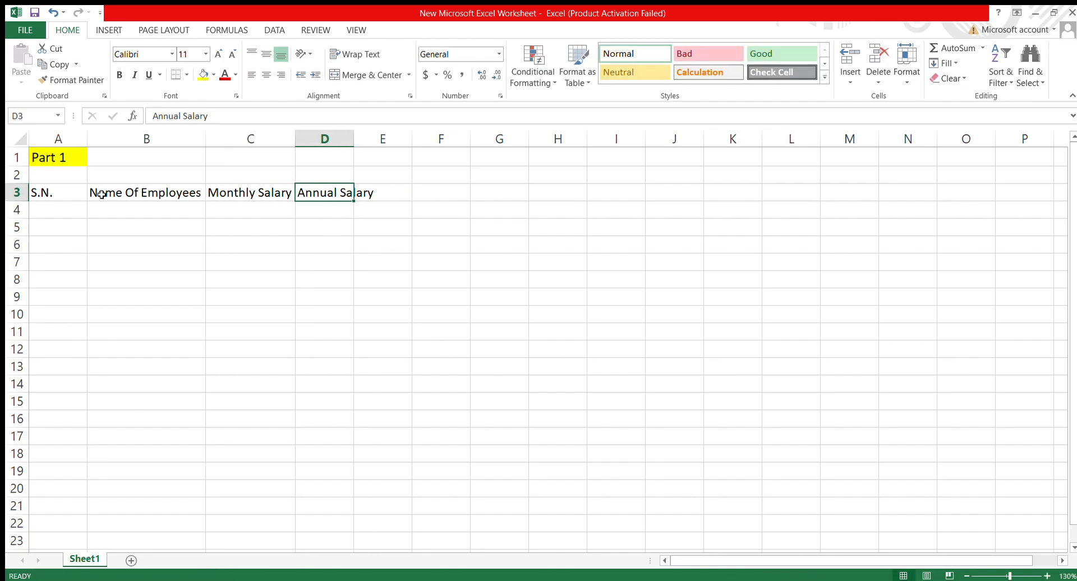
key("alt")
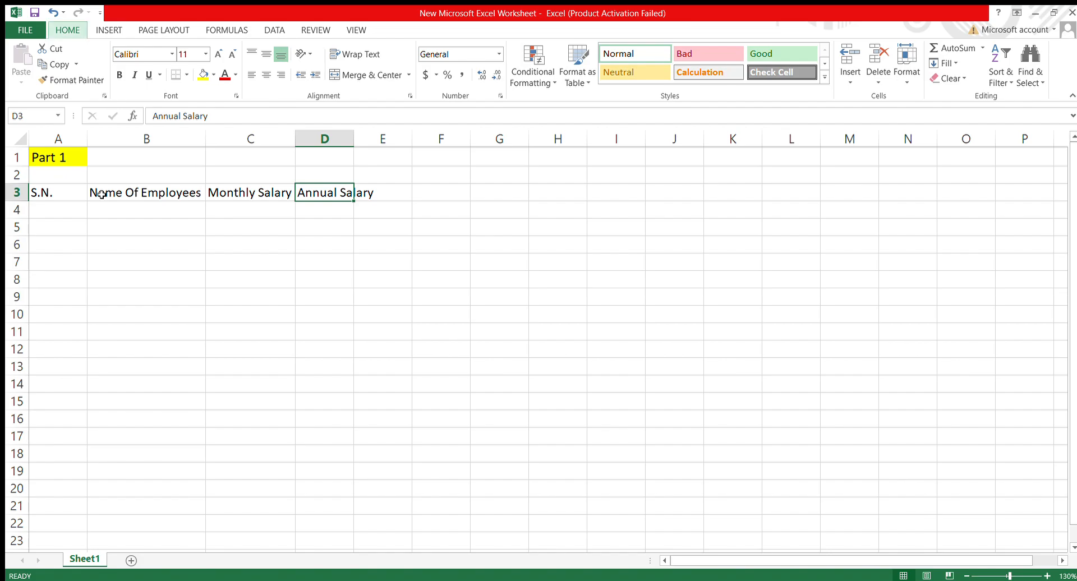
key("h")
key("o")
key("i")
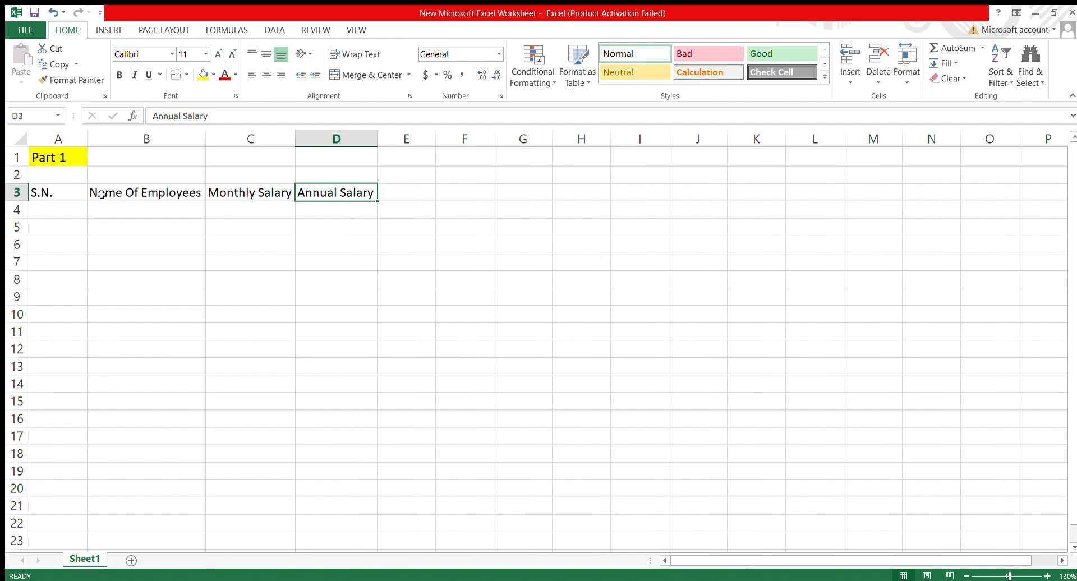
Center the S.N. heading in cell A3 horizontally and align it to the middle vertically
key("Down")
key("Left")
key("Left")
key("Left")
key("Up")
key("Up")
key("Down")
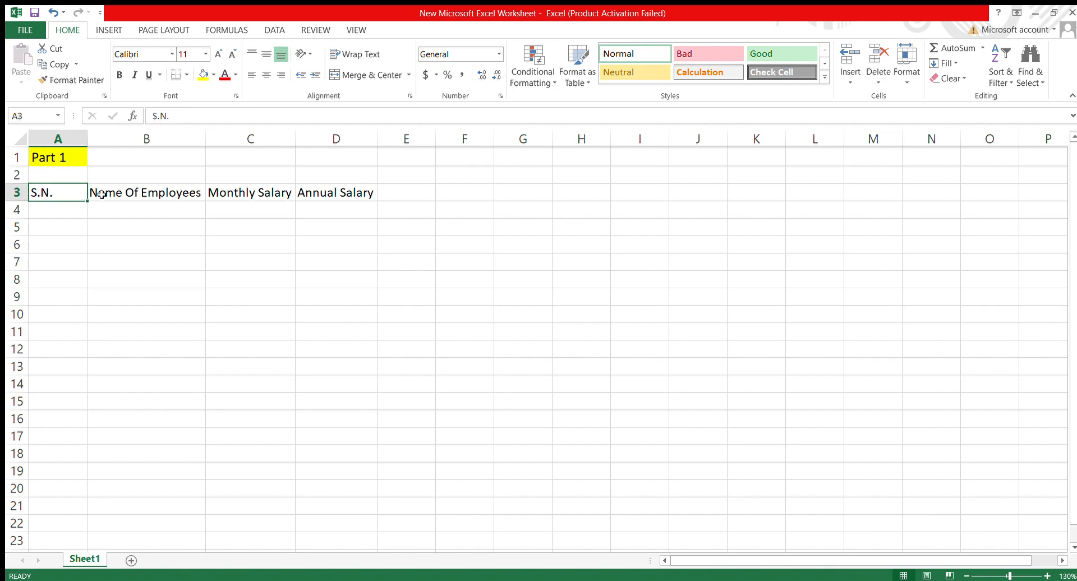
left_click(267, 76)
left_click(266, 55)
Enter 1 as the first serial number in cell A4
left_click(64, 209)
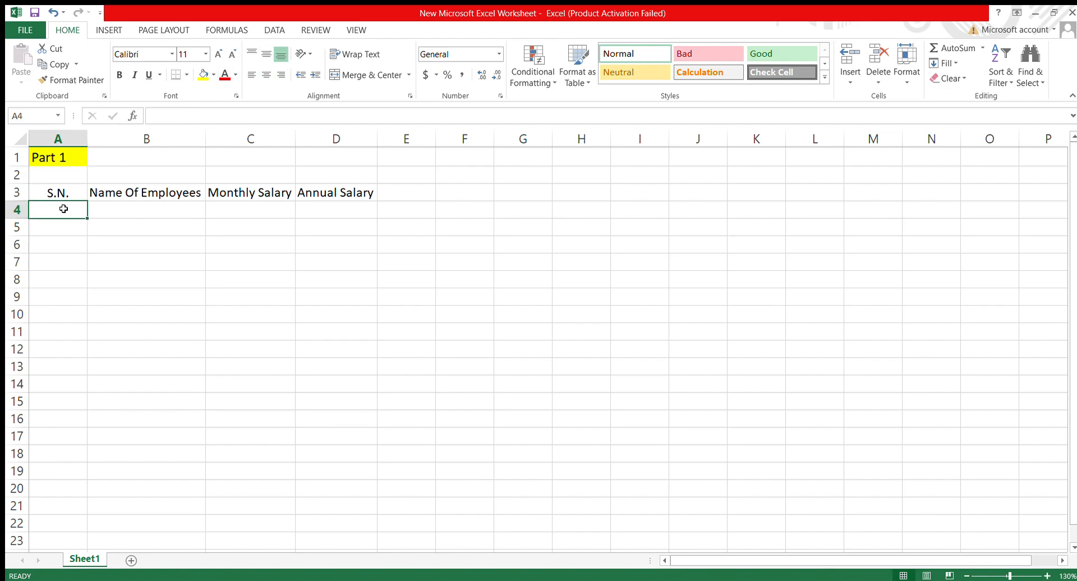
key("Down")
key("Up")
type("1")
key("Return")
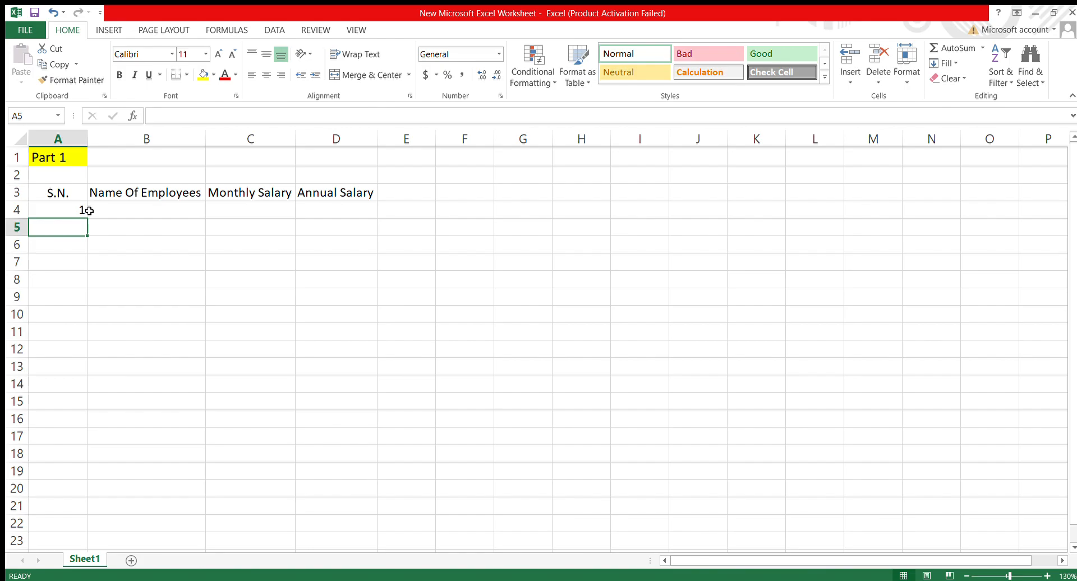
Try filling the serial number series from A4 down to A16, and undo the fill
left_click(90, 211)
left_click(78, 213)
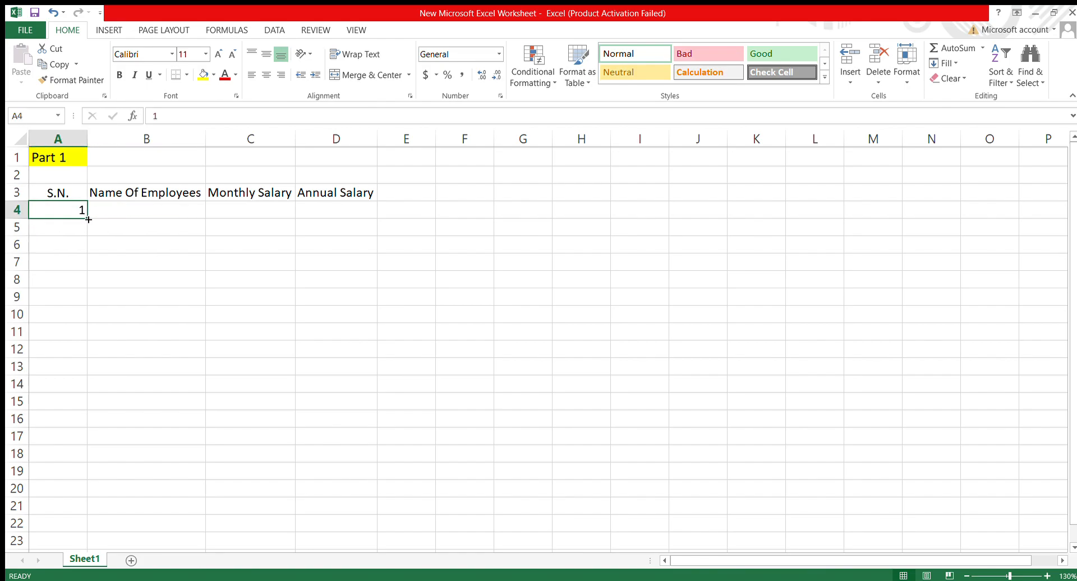
left_click_drag(85, 219, 100, 434)
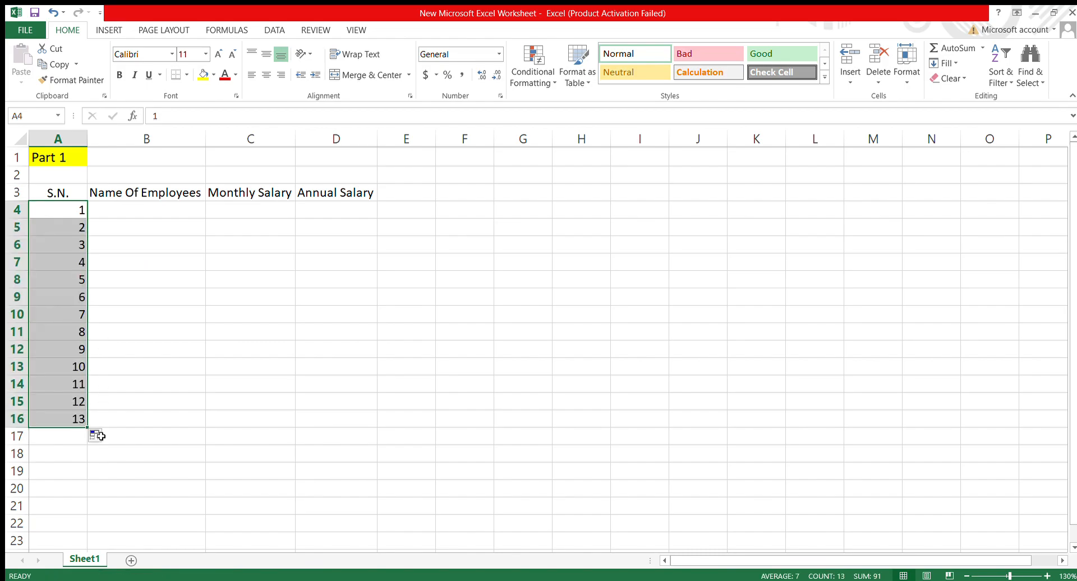
key("ctrl+z")
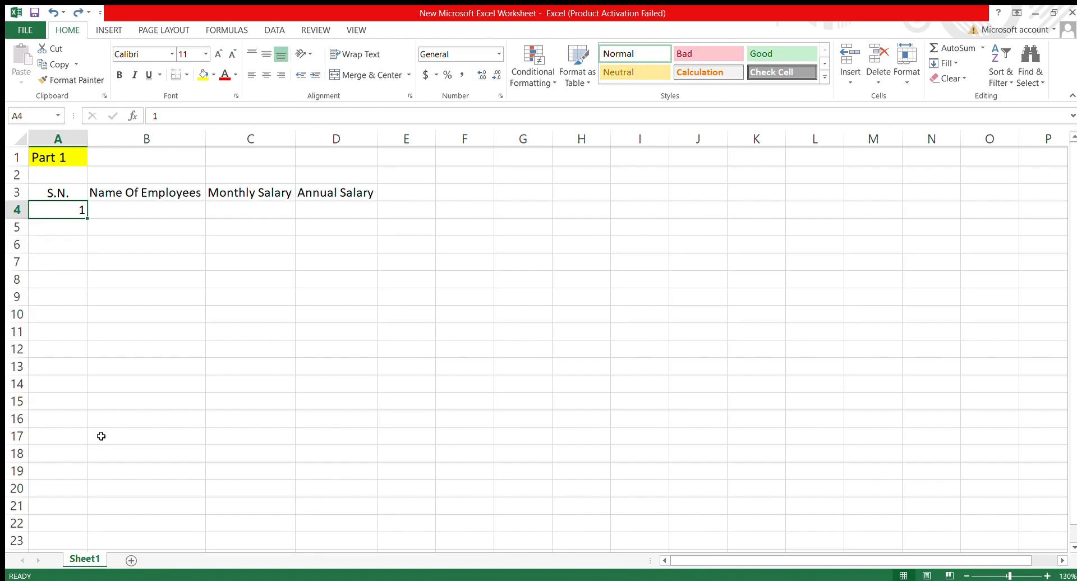
Enter the formula =A4+1 in cell A5 for the second serial number
left_click(74, 232)
key("Up")
key("Down")
type("=")
key("Up")
type("+1")
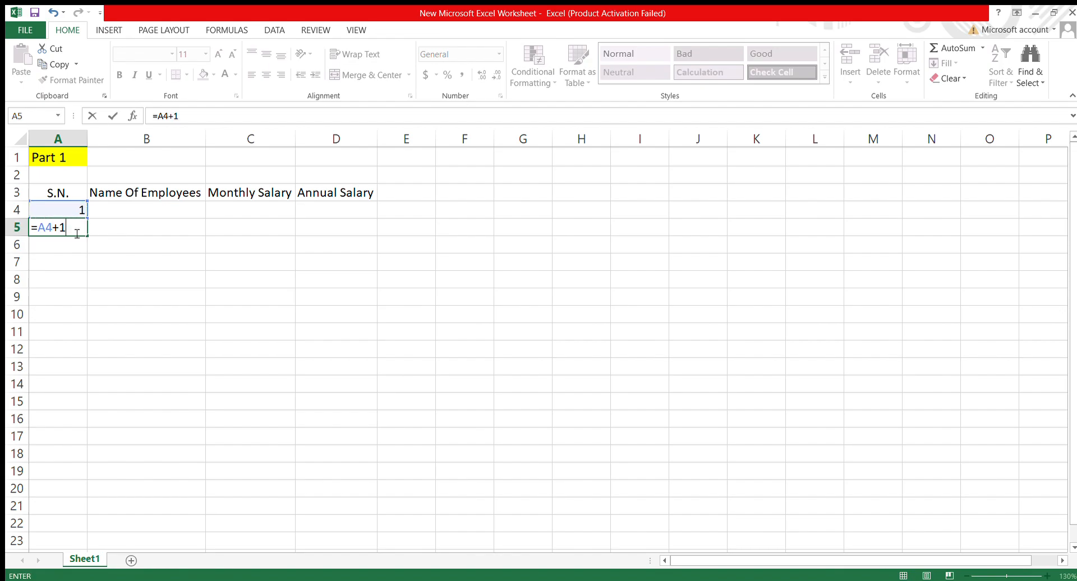
key("Return")
Copy the serial number formula from A5 down through A14
left_click(75, 232)
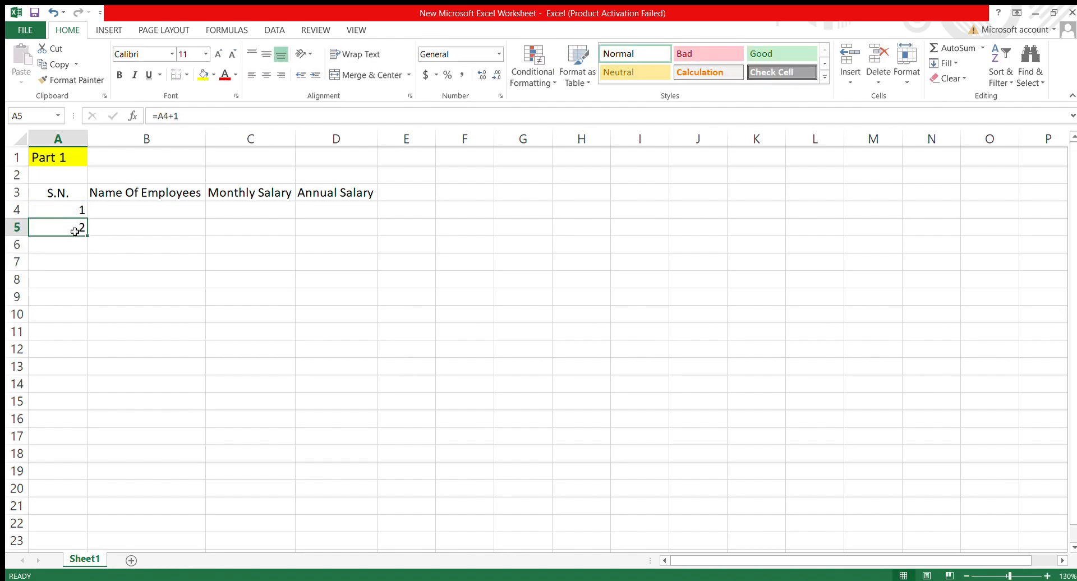
key("ctrl+c")
key("shift+Down")
key("shift+Down")
key("shift+Down")
key("shift+Down")
key("shift+Down")
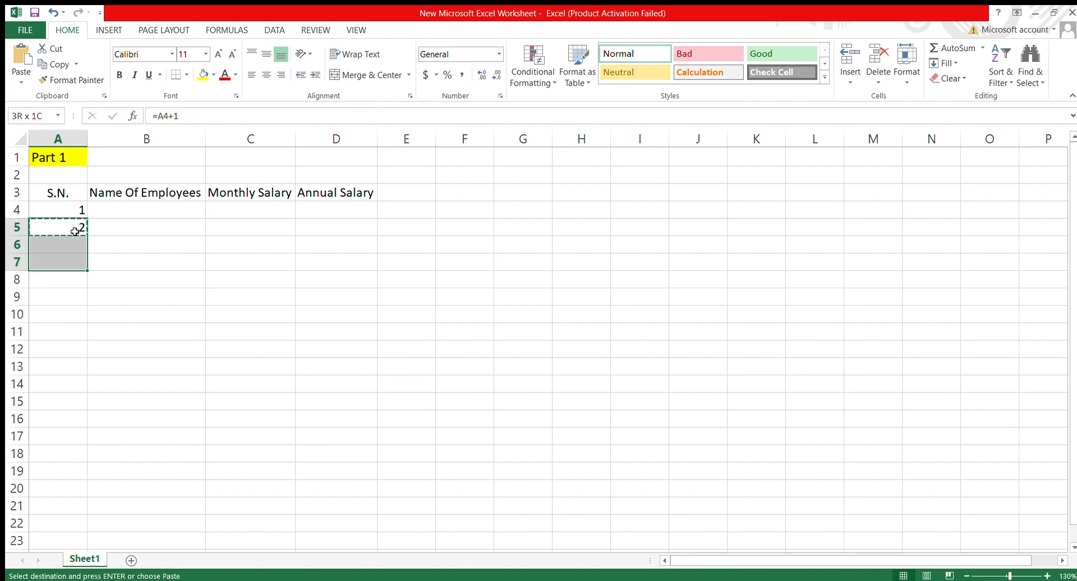
key("shift+Down")
key("shift+Down")
key("shift+Down")
key("shift+Down")
key("ctrl+v")
key("Escape")
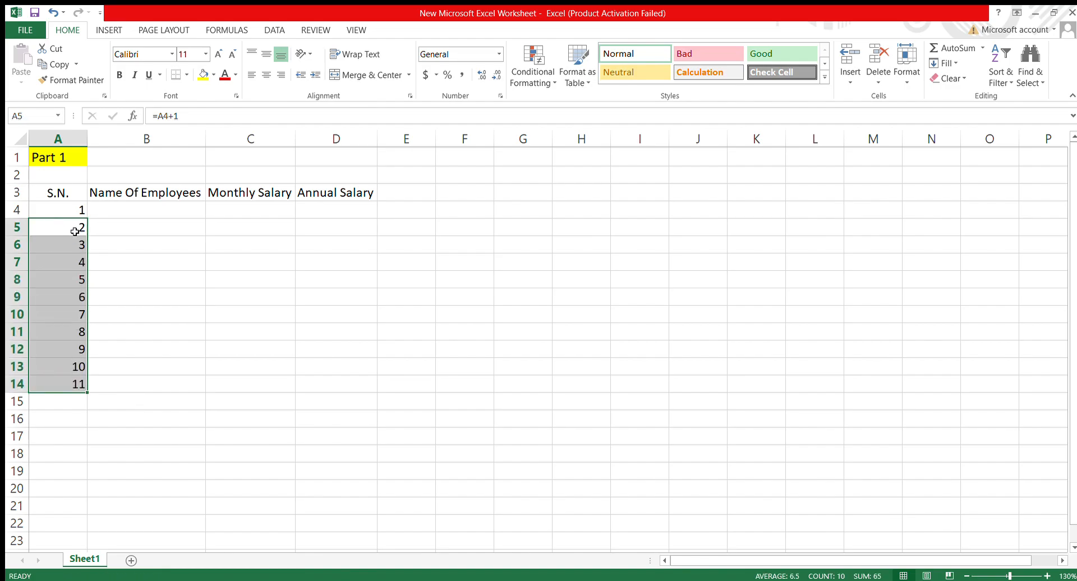
Try filling the series from A4 down to A32, and undo both this fill and the formulas pasted below A5
key("Right")
key("Left")
key("Up")
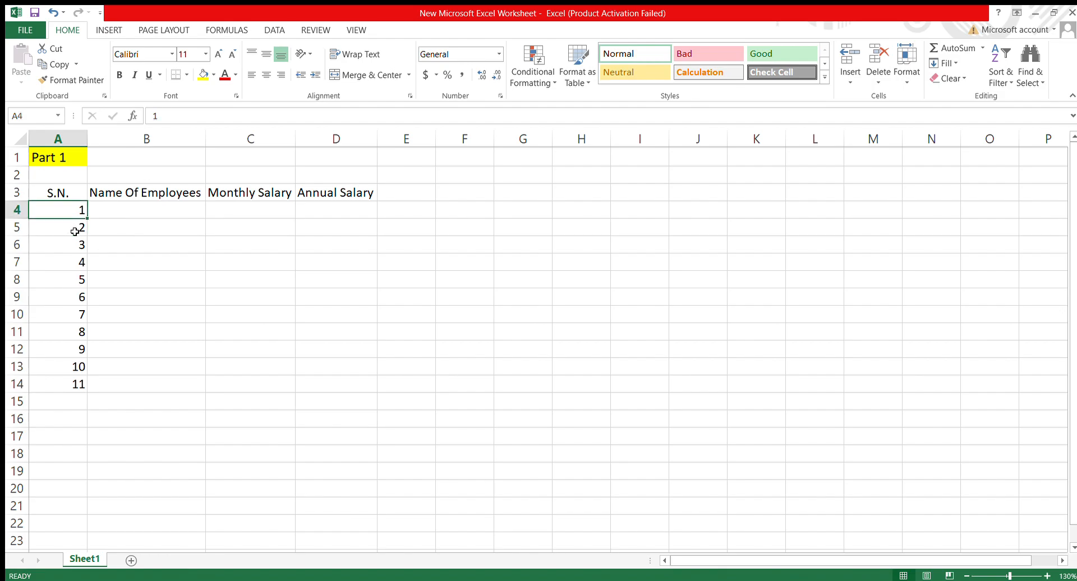
left_click_drag(88, 220, 89, 480)
left_click(57, 362)
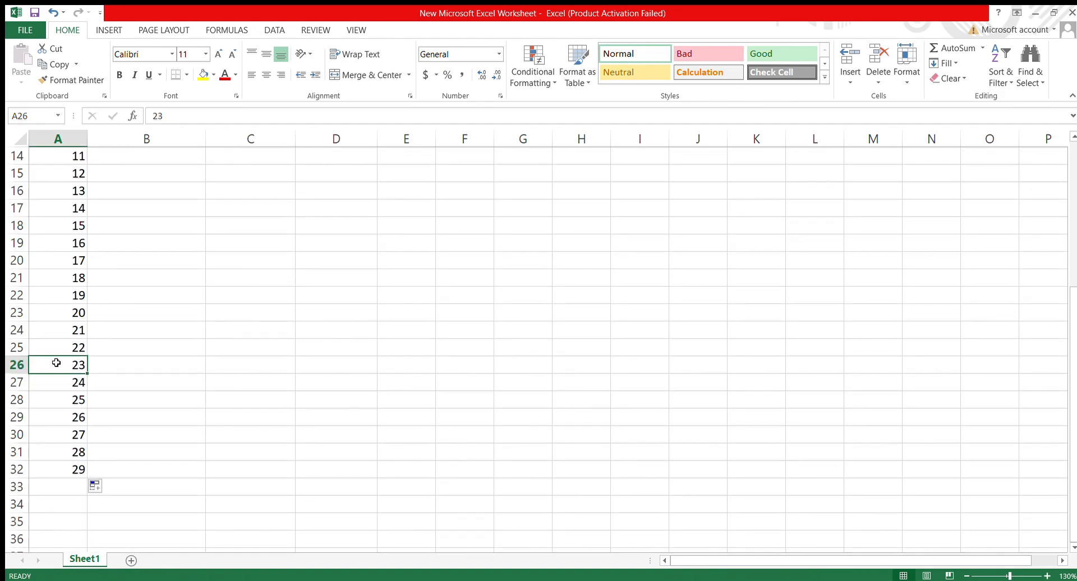
key("Up")
key("Up")
key("Up")
key("Up")
key("Up")
key("Up")
key("Up")
key("Up")
key("Up")
key("Up")
key("Up")
key("Up")
key("Up")
key("Up")
key("Up")
key("Up")
key("Up")
key("Up")
key("Up")
key("Up")
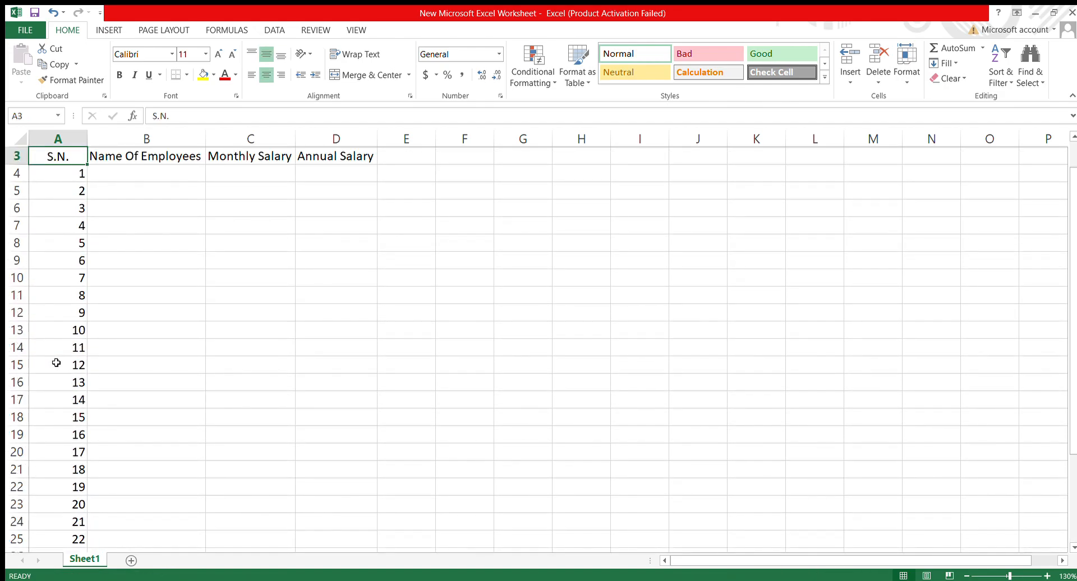
key("ctrl+z")
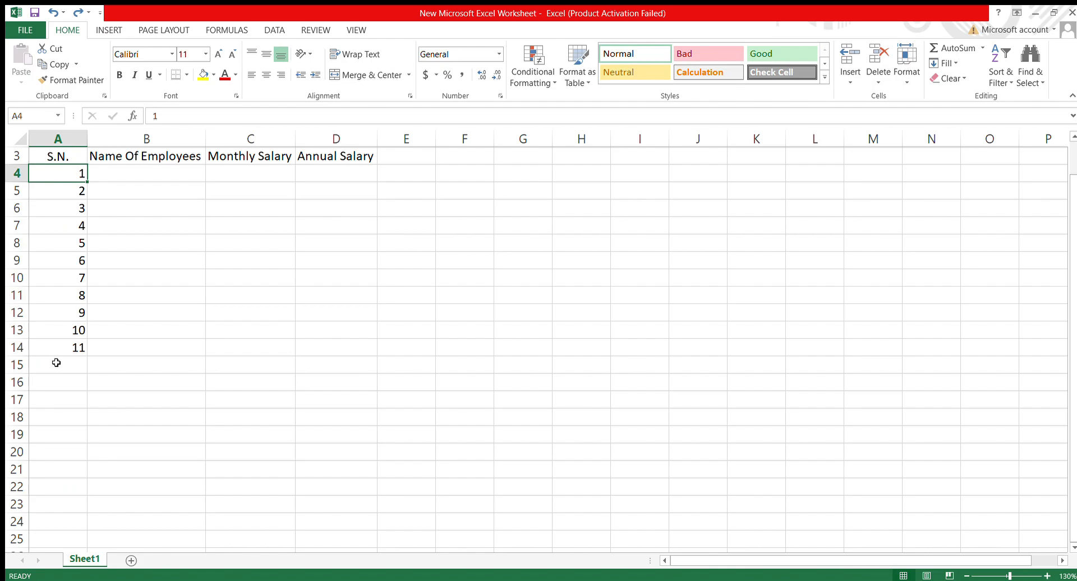
left_click(66, 250)
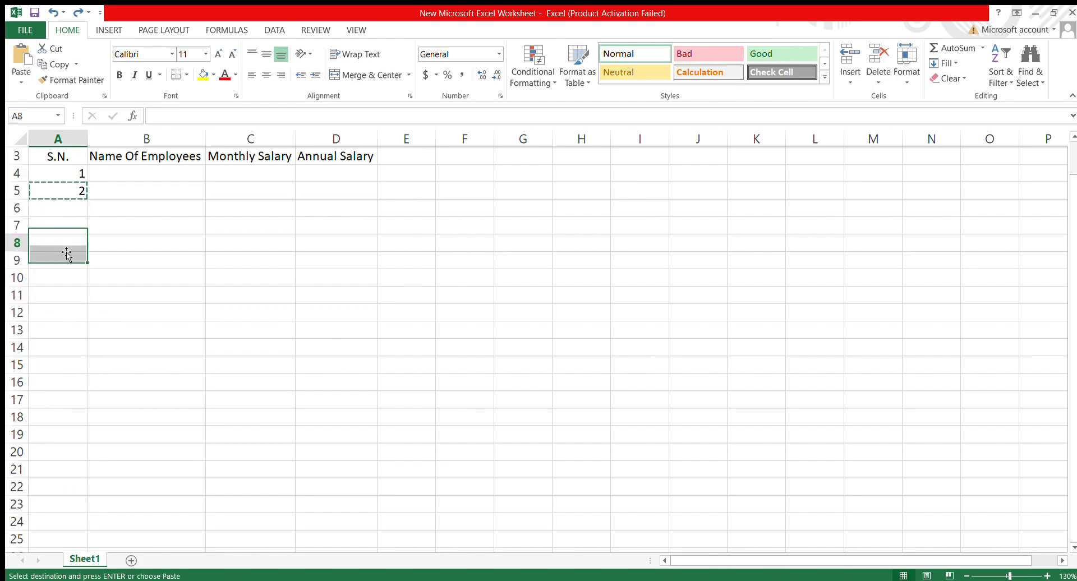
key("Escape")
Re-enter the second serial number in cell A5 as the formula =A4+1
left_click(71, 191)
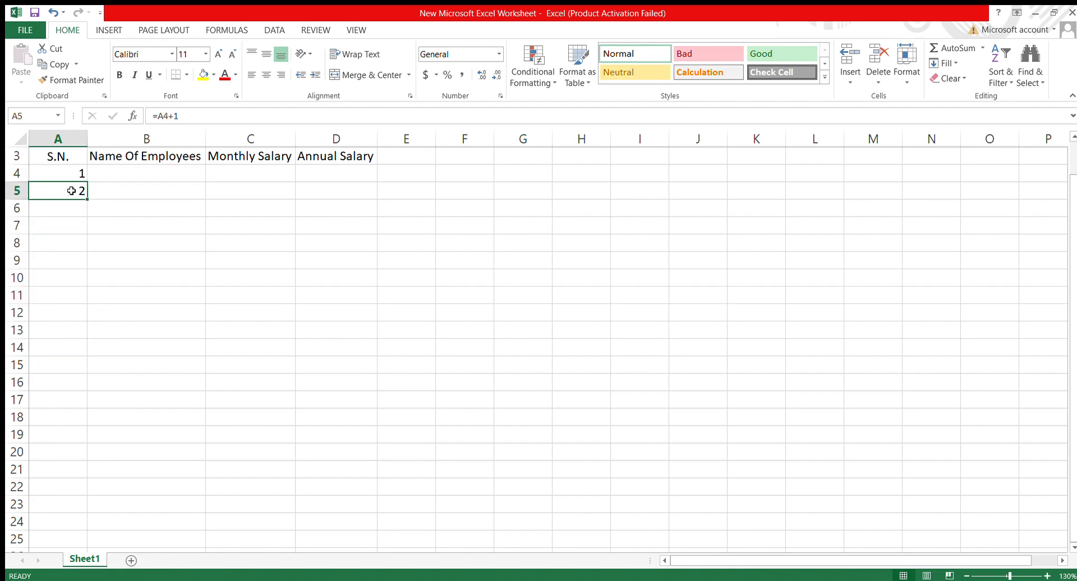
type("=")
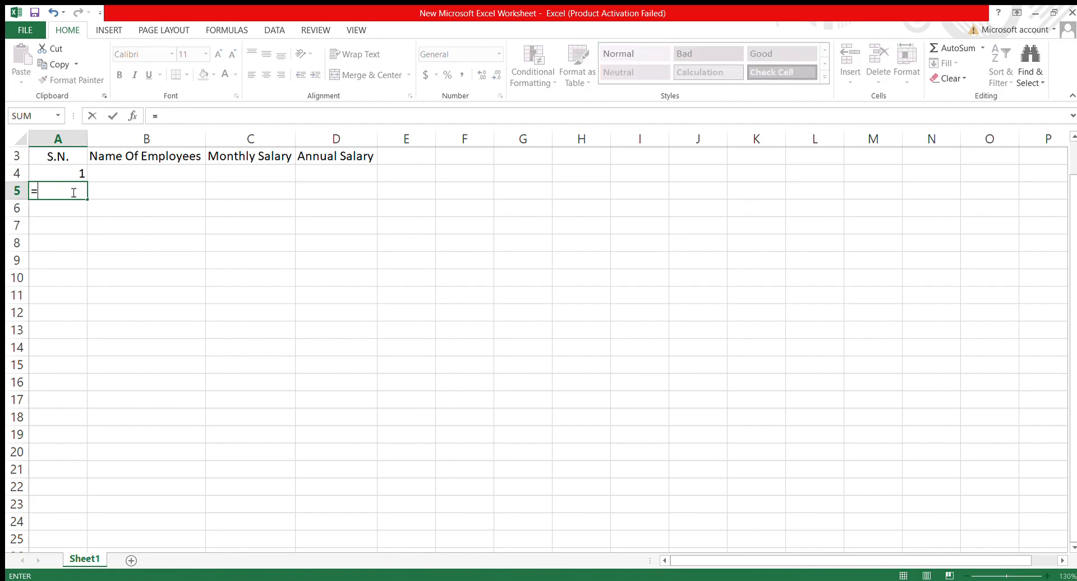
key("Up")
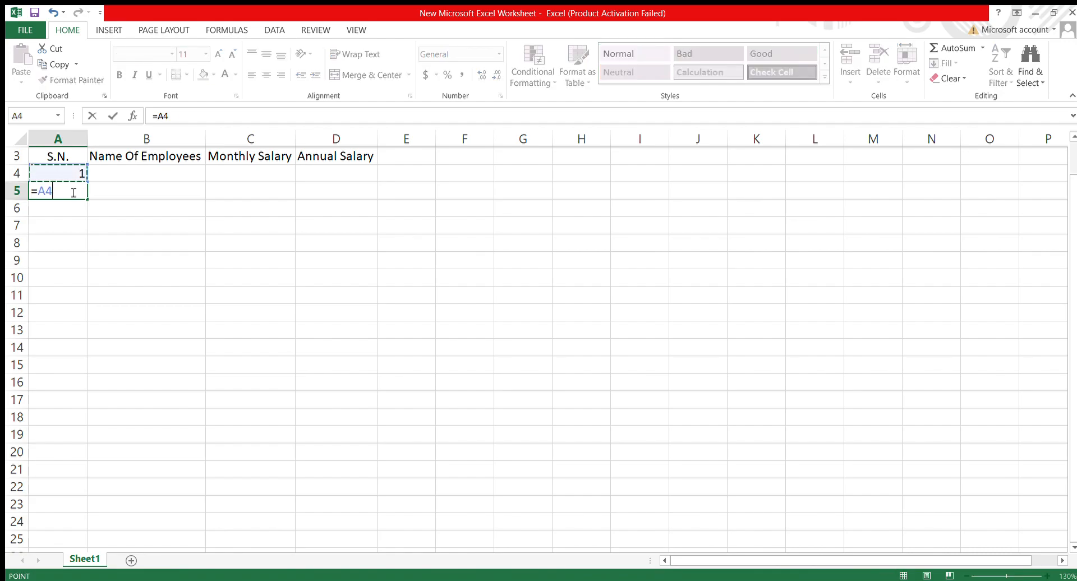
type("+1")
key("Return")
Copy the serial number formula from A5 into cells A6 through A16
left_click(72, 191)
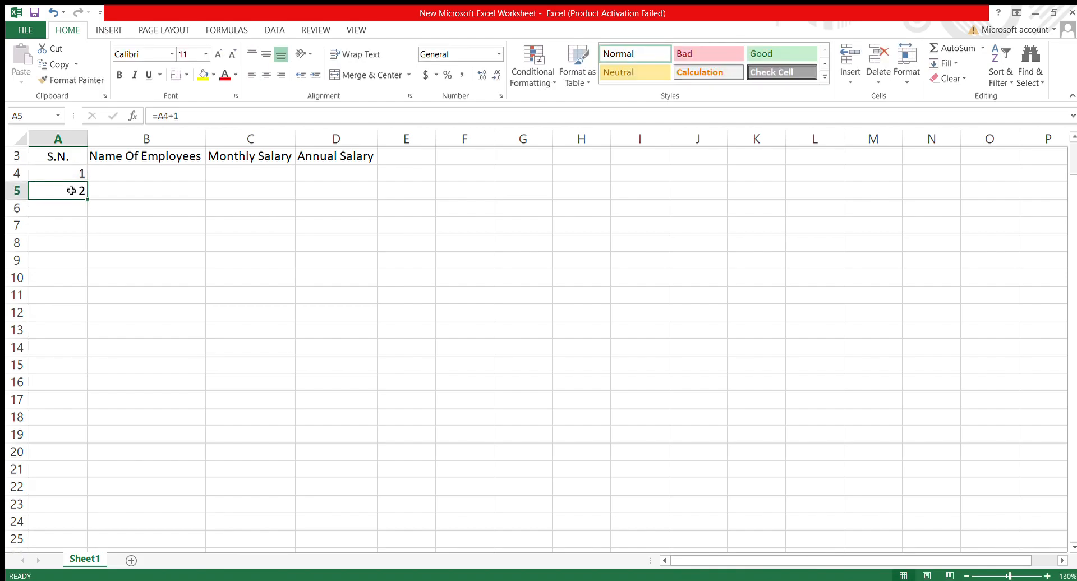
key("ctrl+c")
key("Down")
key("shift+Down")
key("shift+Down")
key("shift+Down")
key("shift+Down")
key("shift+Down")
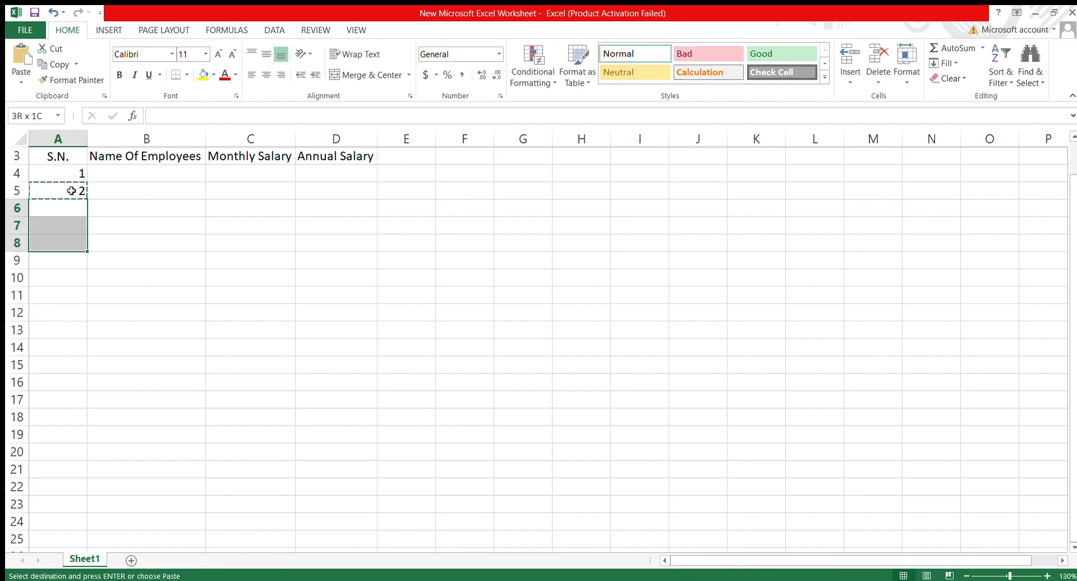
key("shift+Down")
key("shift+Down")
key("shift+Down")
key("shift+Down")
key("shift+Down")
key("ctrl+v")
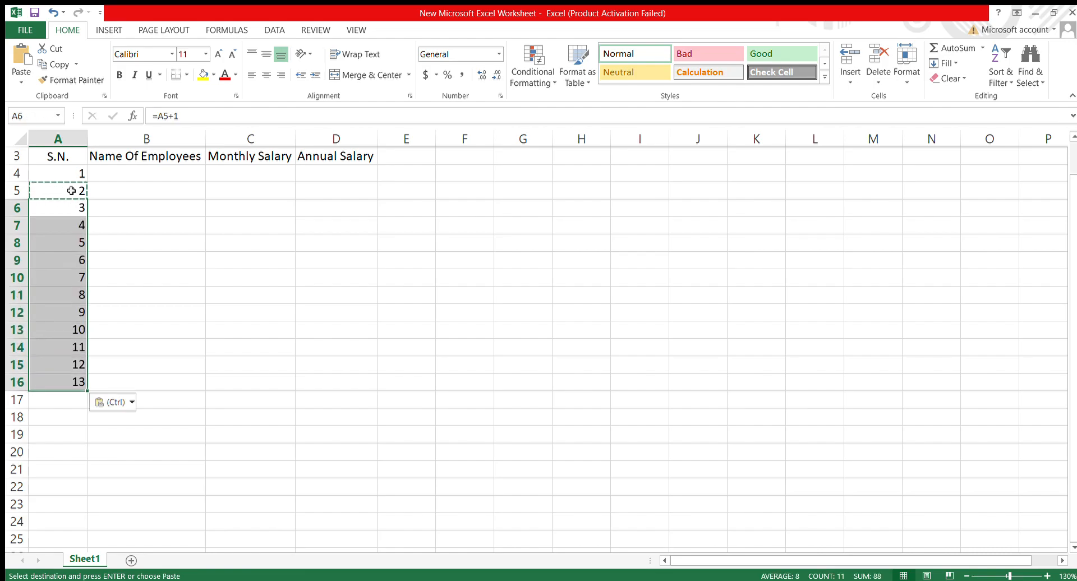
key("Escape")
Try entering 14 as a plain number in cell A17, and clear the cell
key("Right")
key("Down")
key("Down")
key("Down")
key("Down")
key("Down")
key("Down")
key("Down")
key("Down")
key("Down")
key("Down")
key("Down")
key("Down")
key("Down")
key("Left")
key("Up")
key("Up")
key("Up")
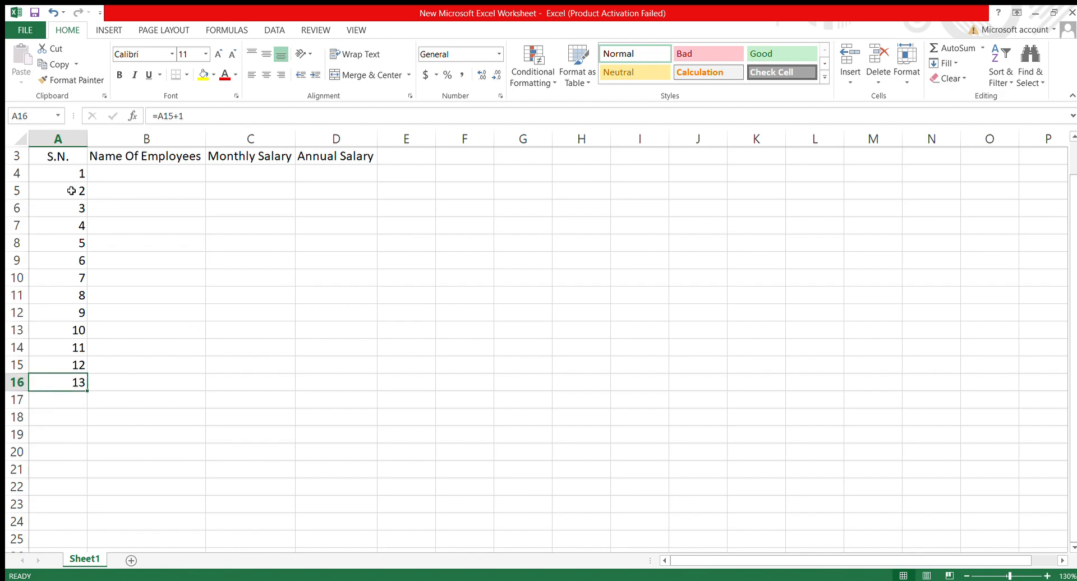
key("Down")
type("14")
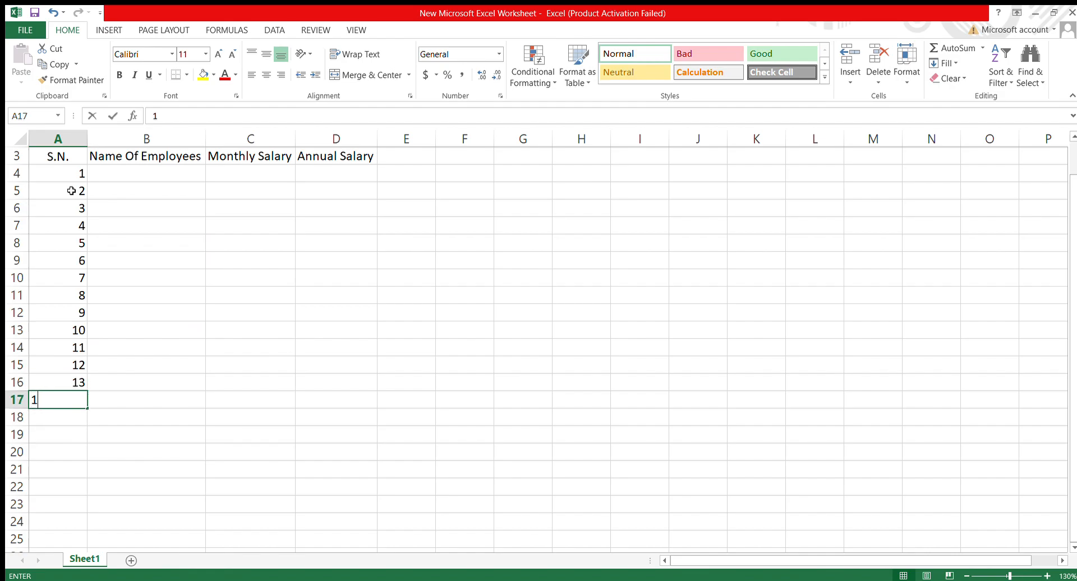
key("Return")
key("Up")
key("Delete")
Copy the serial number formula from A16 into cell A17
key("Up")
key("ctrl+c")
key("Down")
key("ctrl+v")
key("Escape")
Enter the names of the first four employees in cells B4 through B7
key("Up")
key("Right")
key("Up")
key("Up")
key("Up")
key("Up")
key("Up")
key("Up")
key("Up")
key("Up")
key("Up")
key("Up")
key("Up")
key("Up")
key("Up")
key("Up")
key("Up")
key("Down")
key("Down")
key("Down")
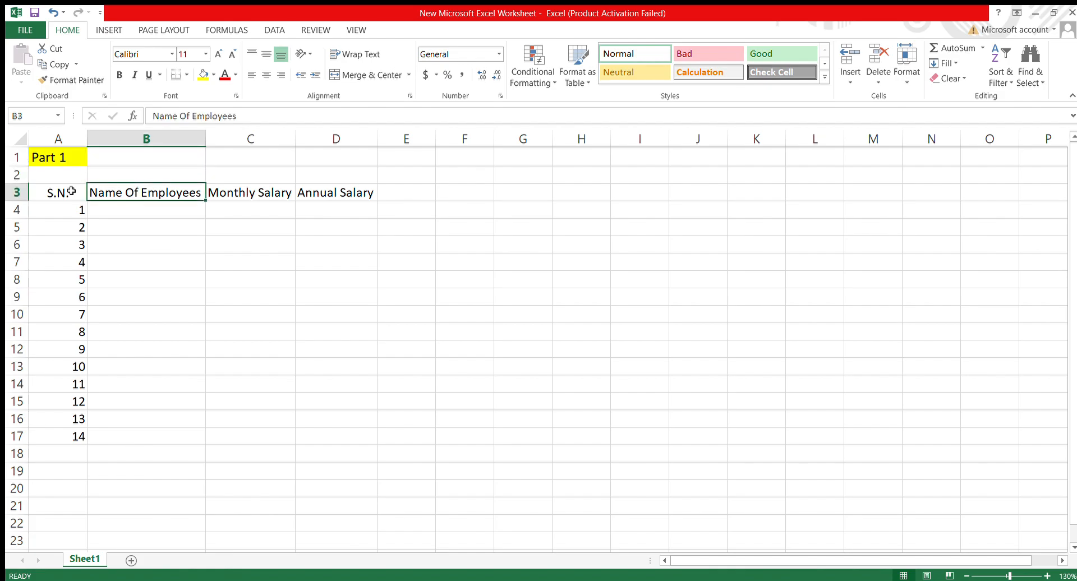
type("Ram")
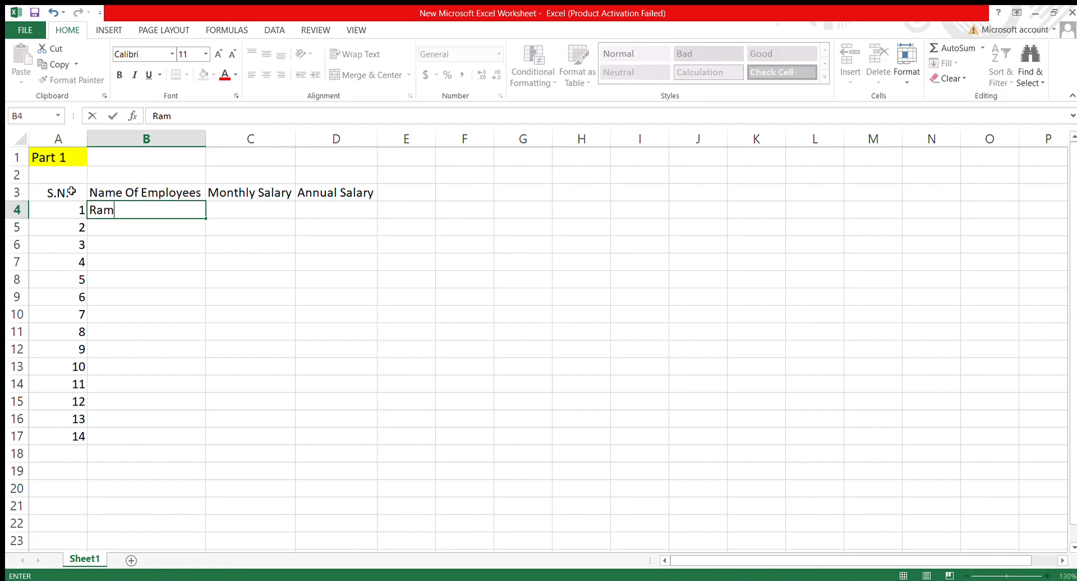
key("Return")
type("Hari")
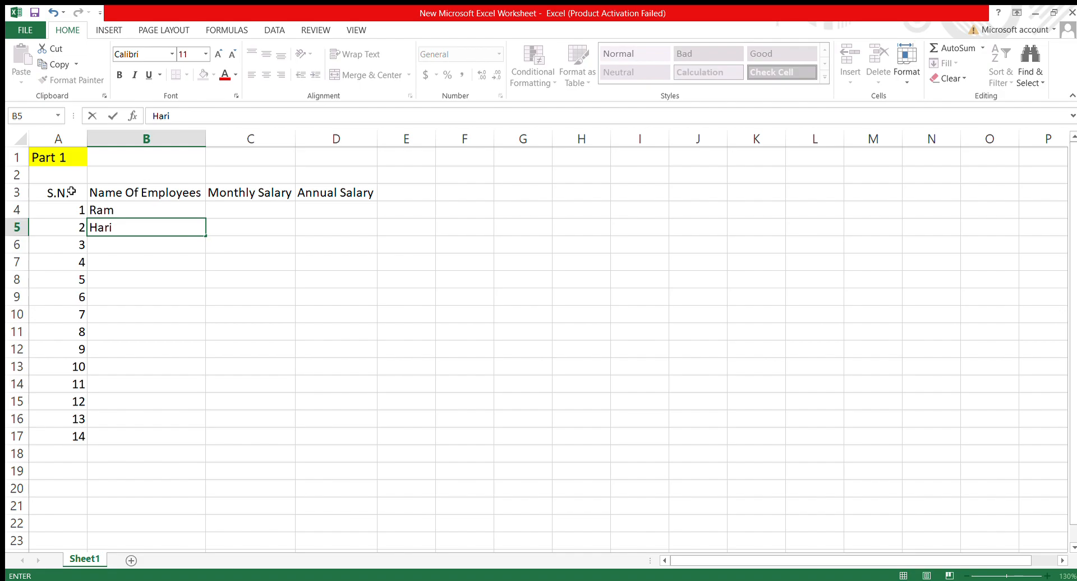
key("Return")
type("Sita")
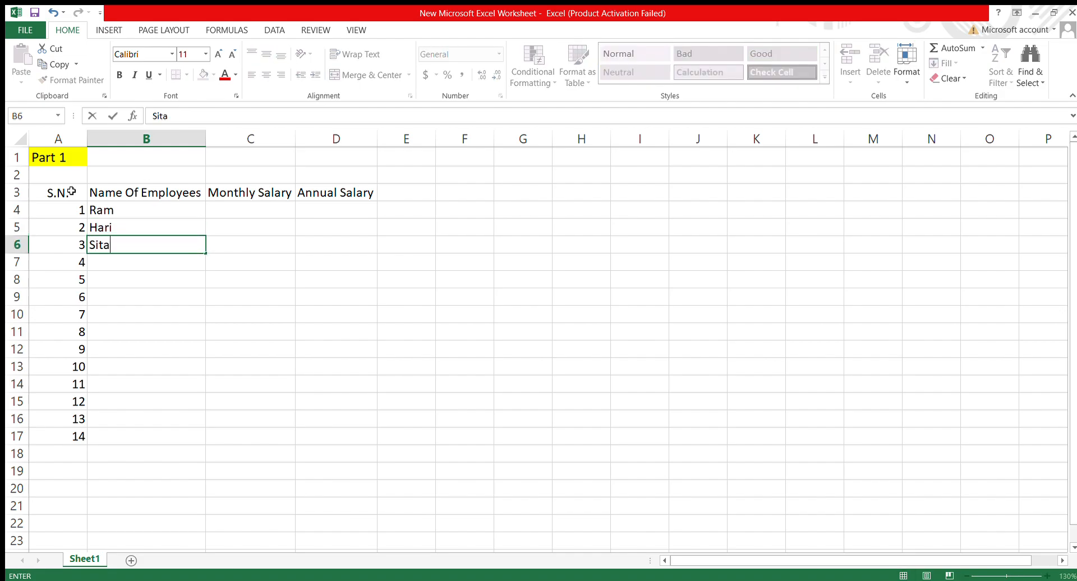
key("Return")
type("Shyam")
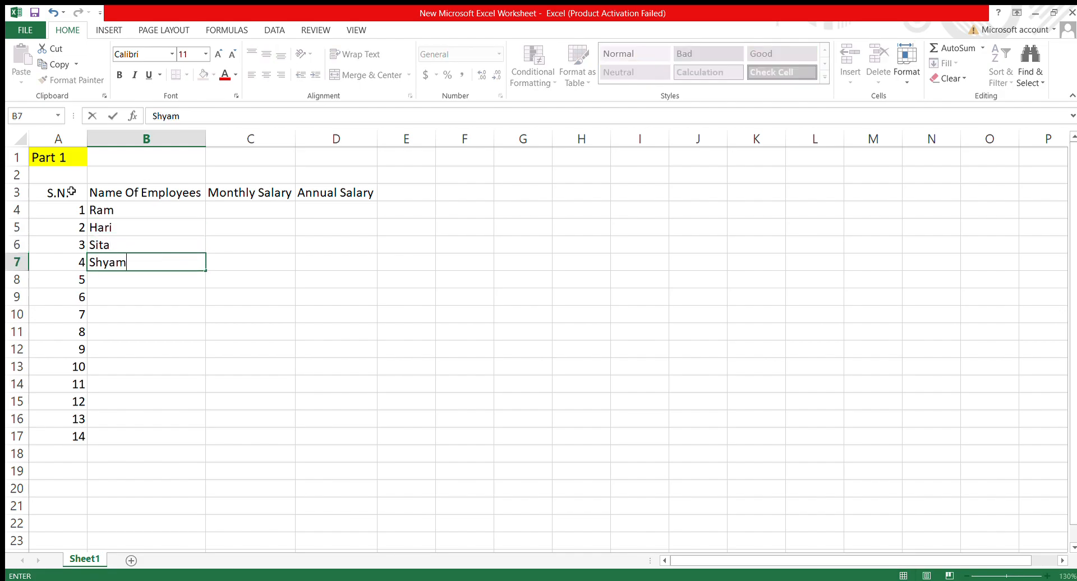
key("Return")
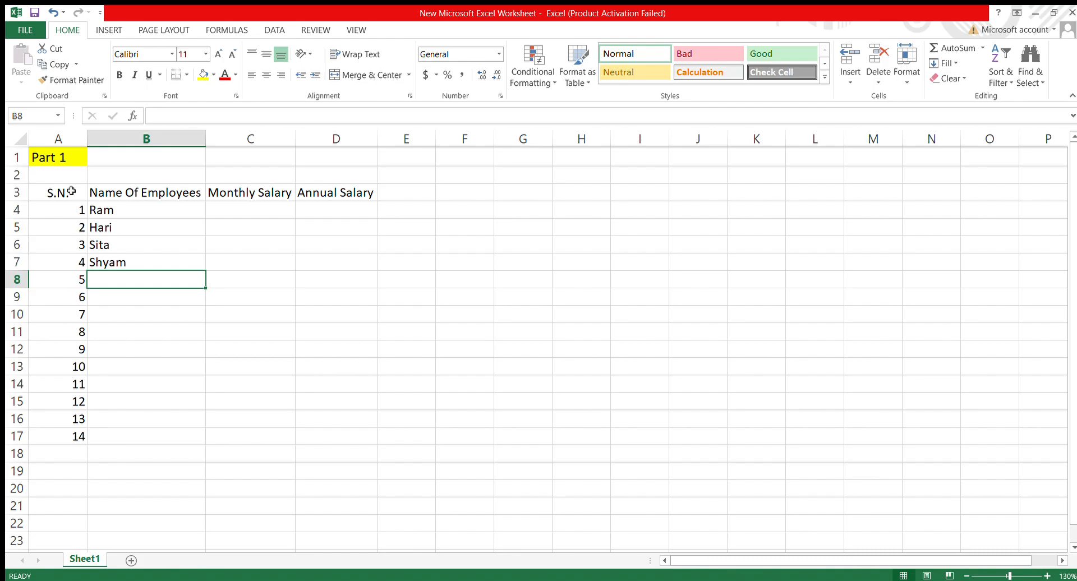
Enter the names of employees 5 to 7 in cells B8 through B10
type("Tirtha")
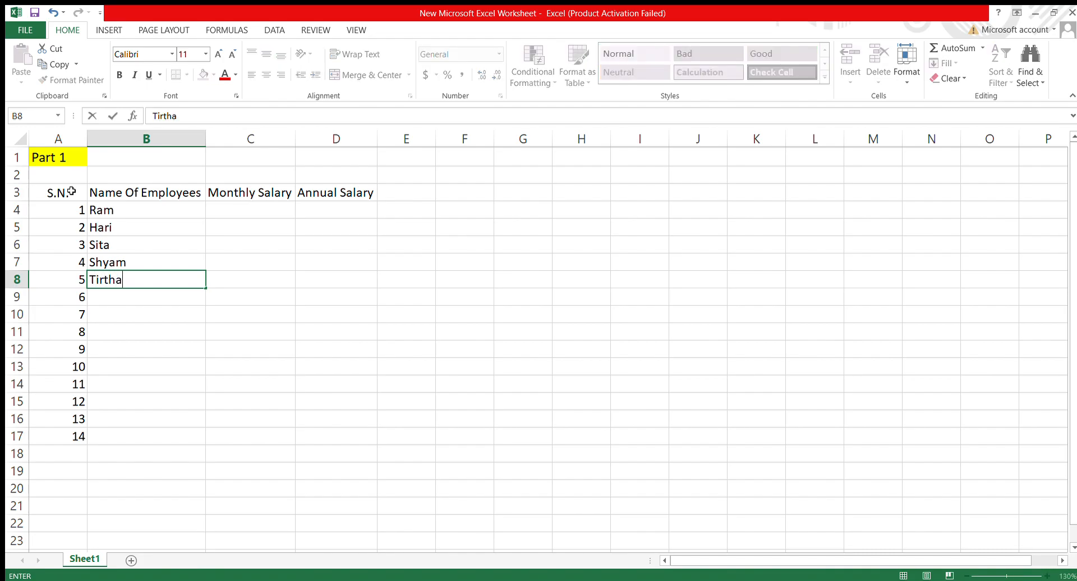
key("Return")
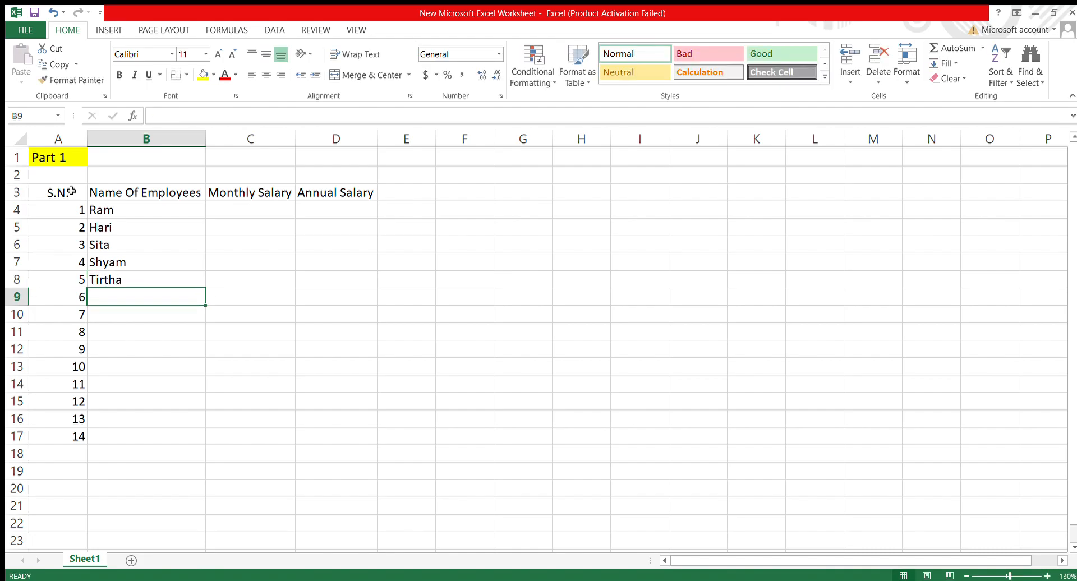
type("Ramm")
key("BackSpace")
type("maya")
key("Return")
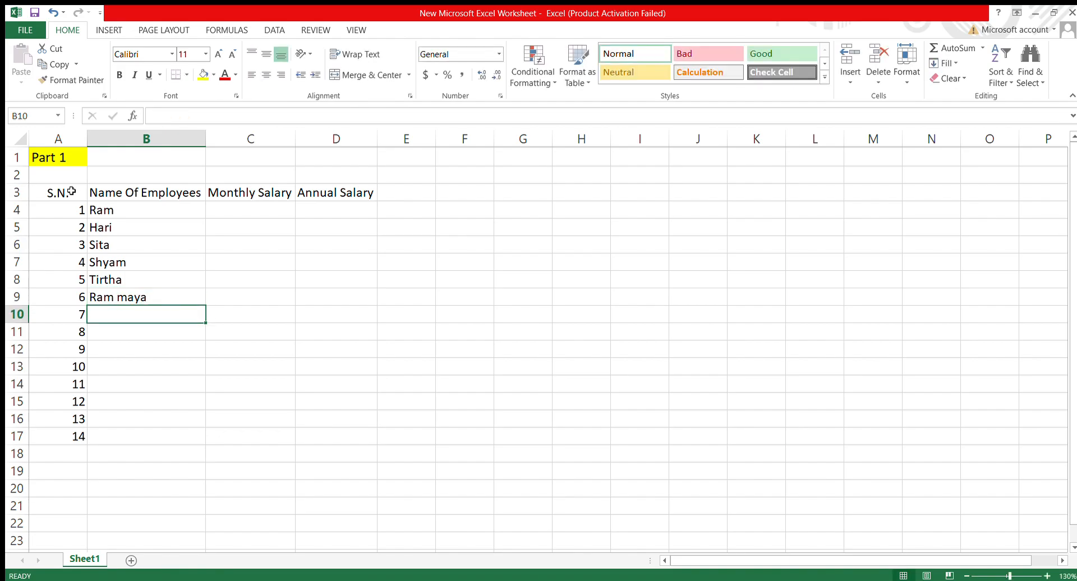
type("Nikesh")
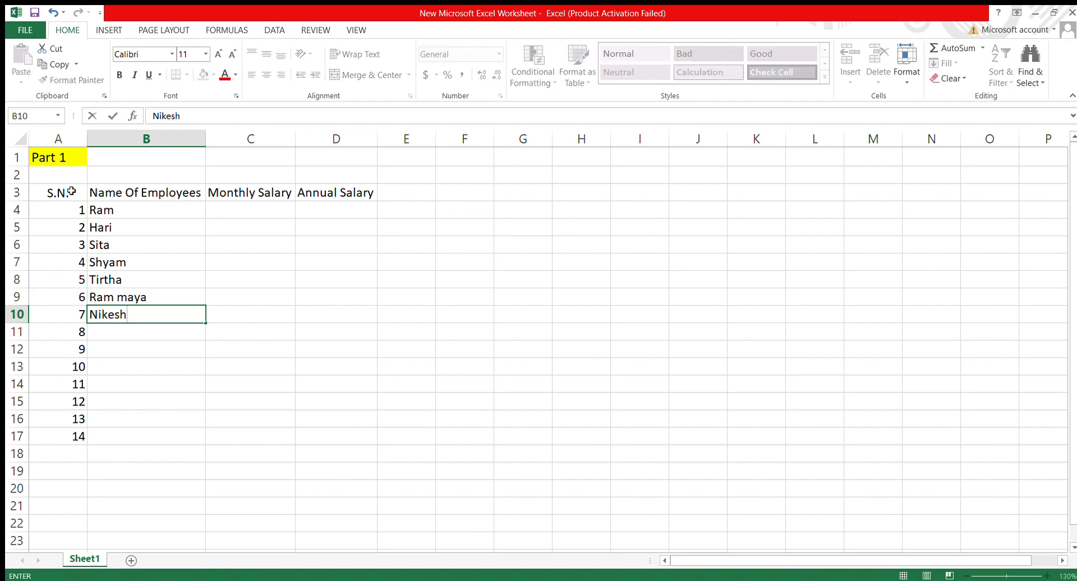
key("Return")
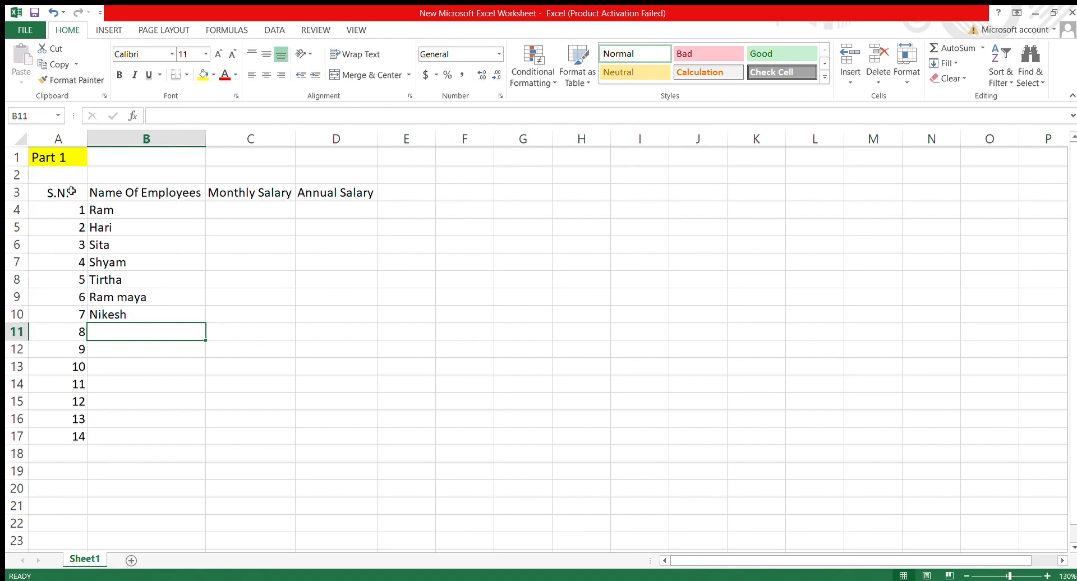
Enter the names of employees 8 and 9 in cells B11 and B12
type("Hari")
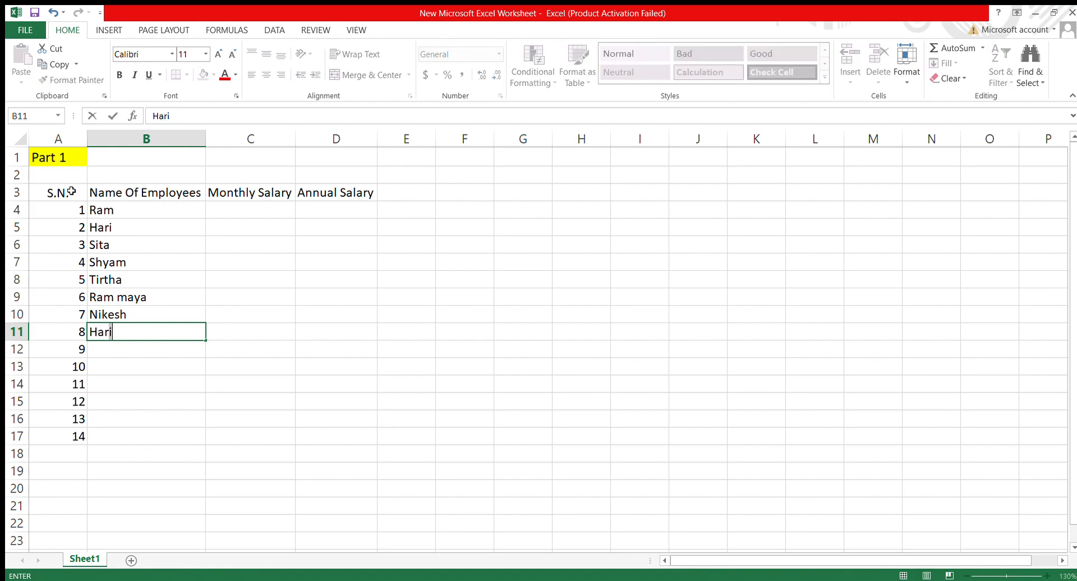
type(" Ram")
key("Return")
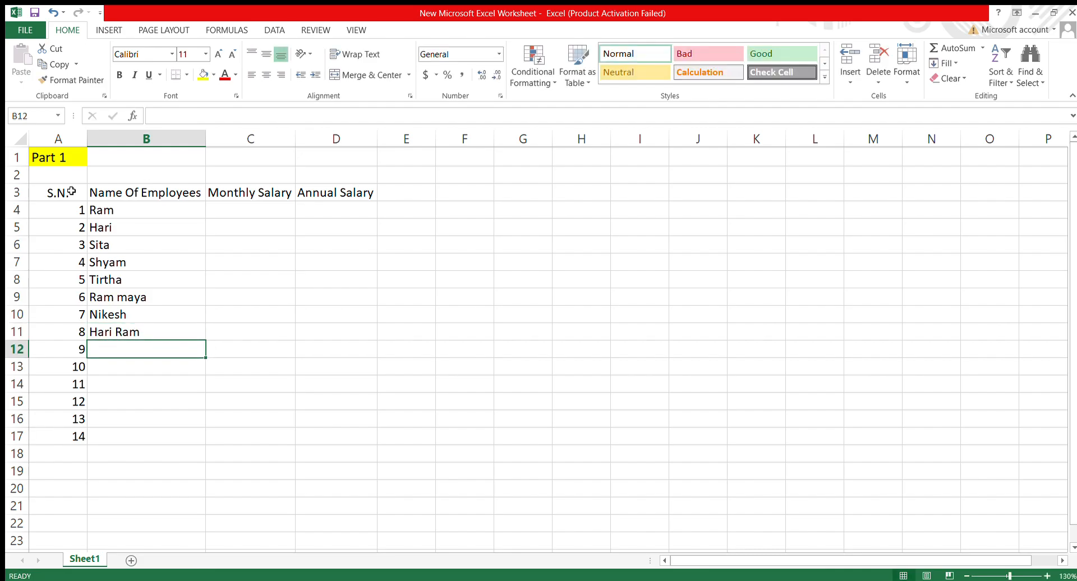
type("Hari ")
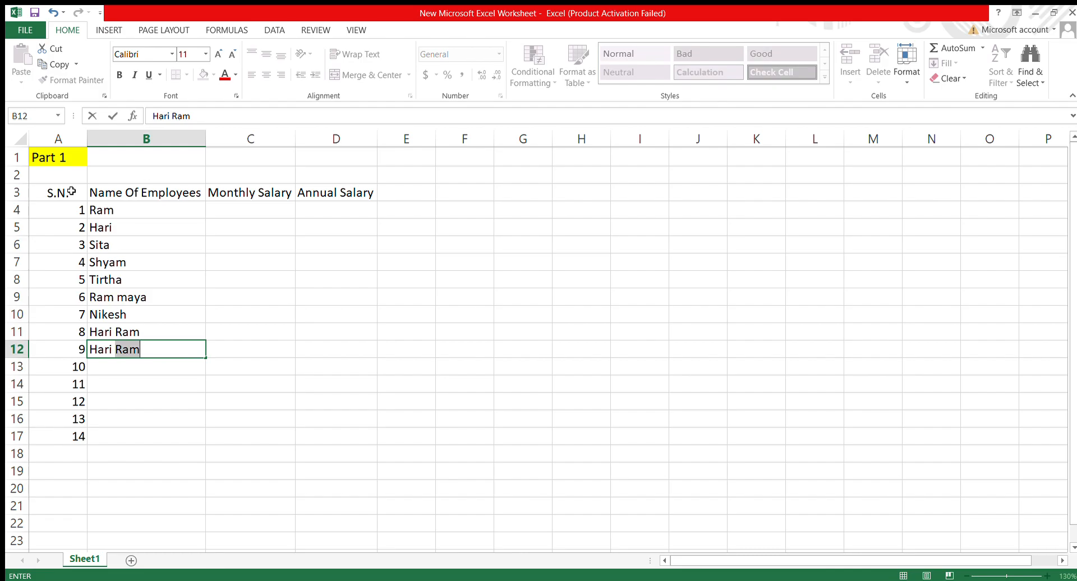
type("Krishna")
key("Return")
key("Left")
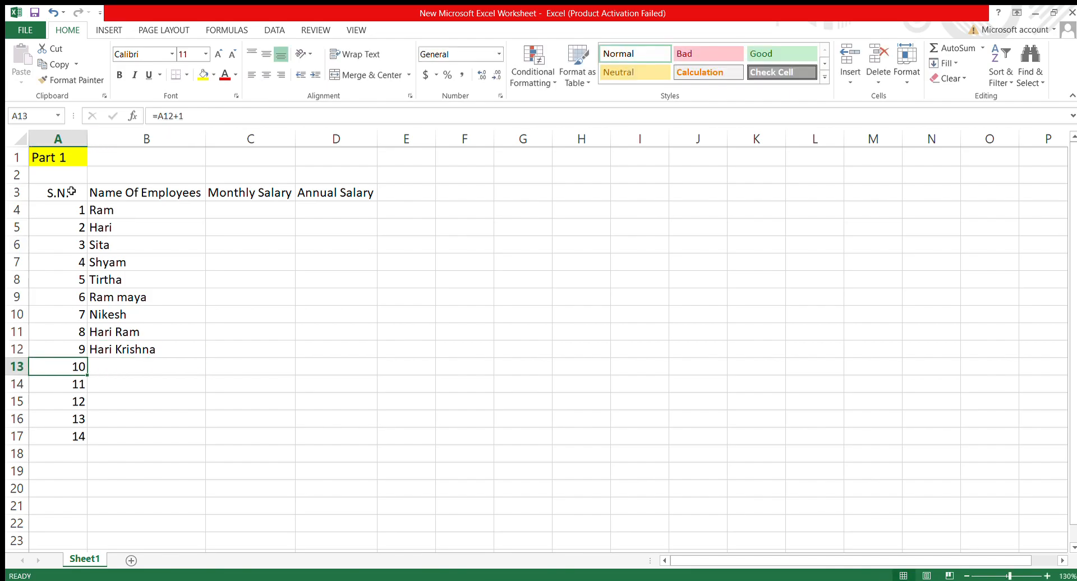
Clear the surplus serial numbers in cells A13 through A17
key("shift+Down")
key("shift+Down")
key("shift+Down")
key("shift+Down")
key("Delete")
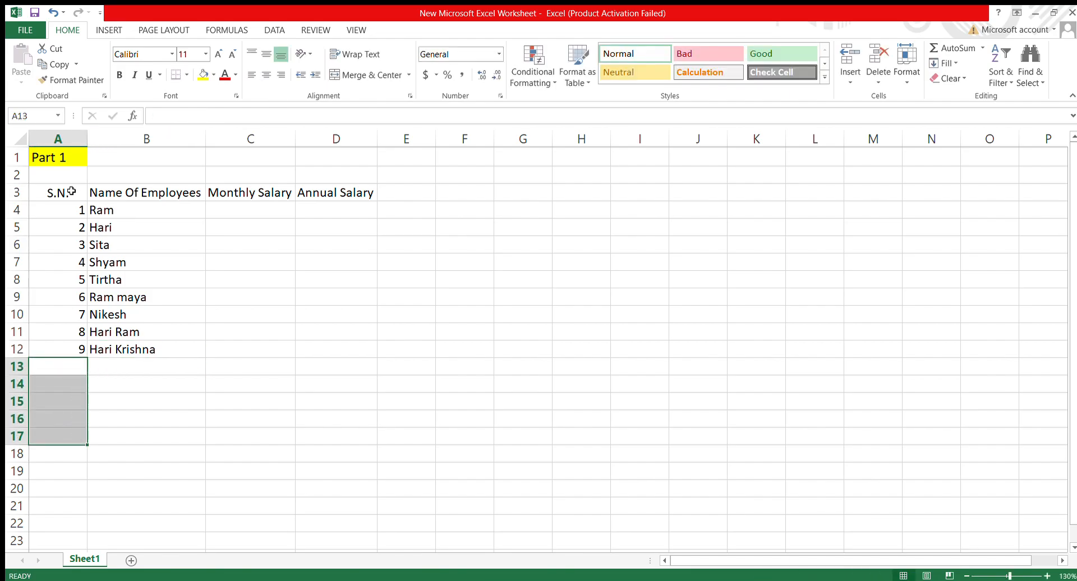
Enter the formula =12000 as the first employee's monthly salary in cell C4
key("Up")
key("Up")
key("Up")
key("Up")
key("Up")
key("Right")
key("Right")
key("Up")
key("Up")
key("Up")
key("Up")
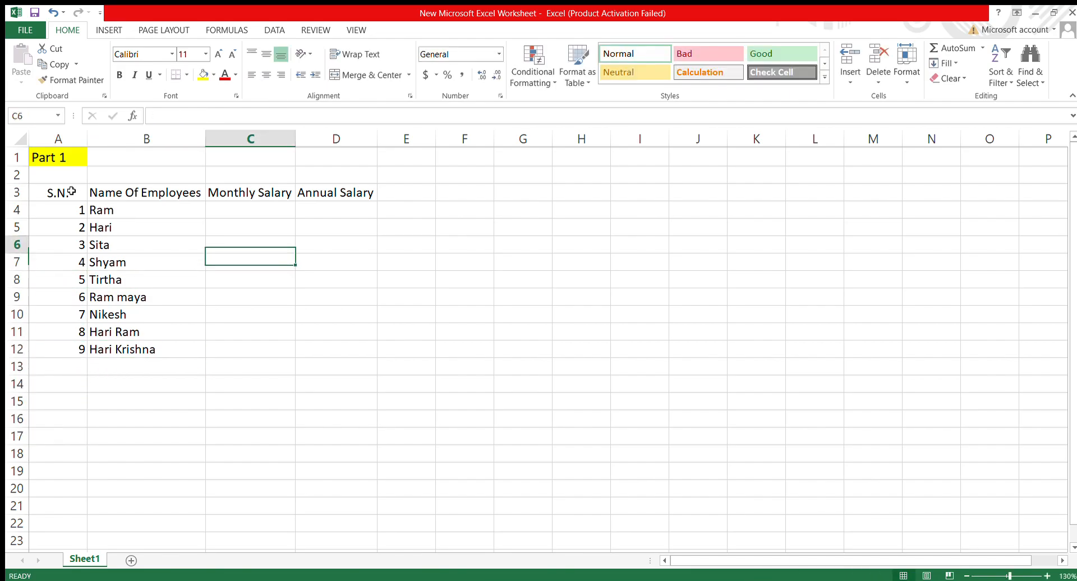
key("Left")
key("Right")
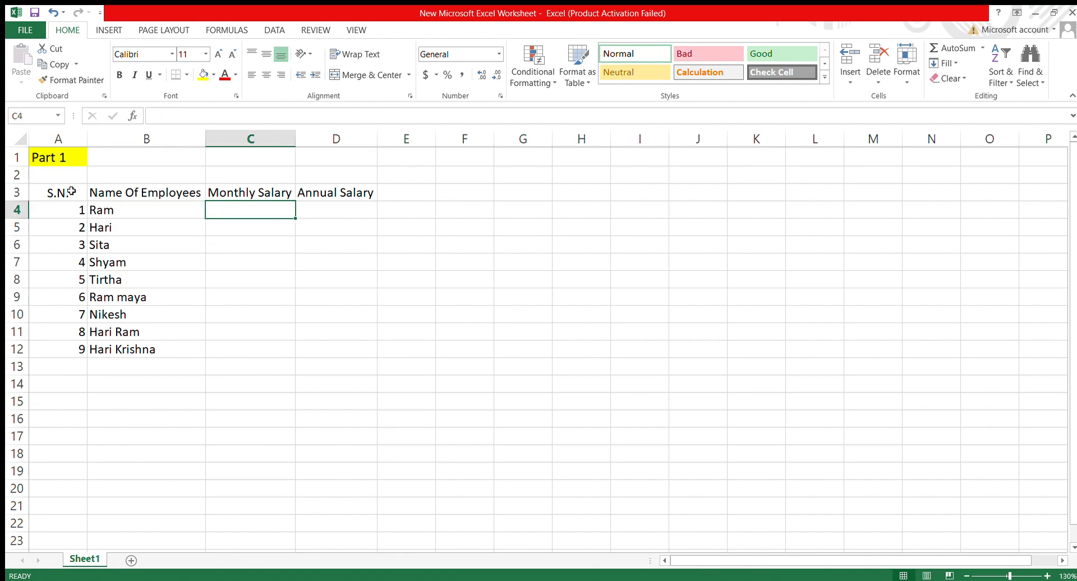
type("=12000")
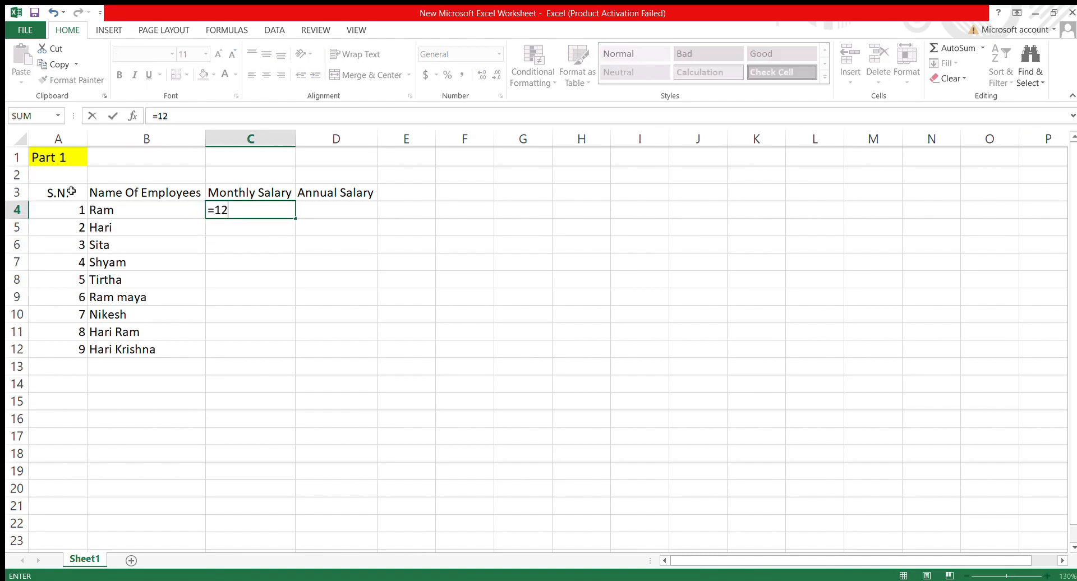
key("Return")
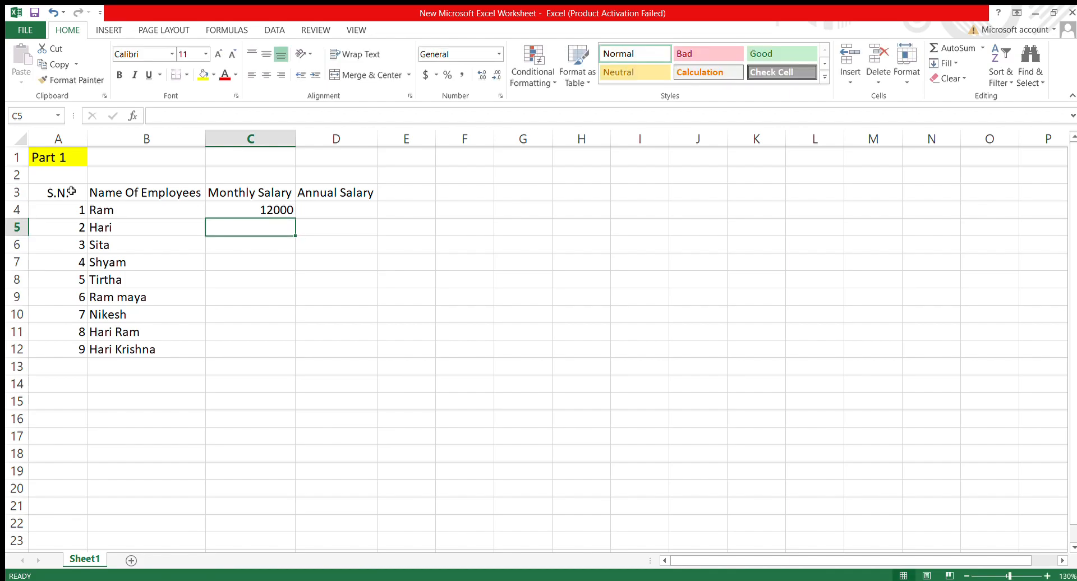
Try inserting a blank column before the Monthly Salary column, and undo the insertion
left_click(246, 139)
key("ctrl+shift+plus")
left_click(264, 212)
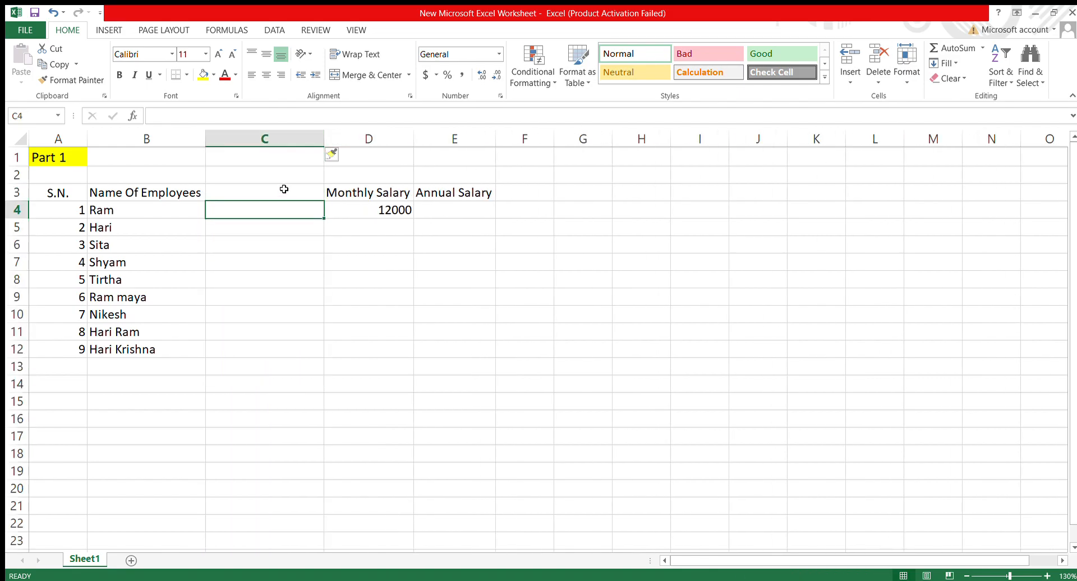
key("ctrl+z")
left_click(346, 226)
left_click(289, 227)
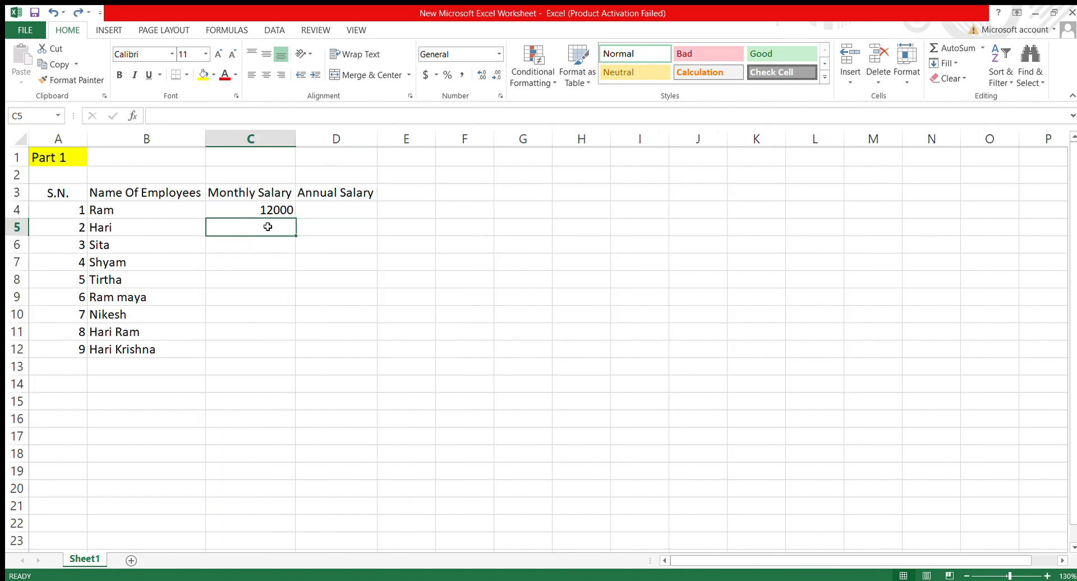
Insert a new column before Monthly Salary and enter the heading Position in cell C3
left_click(247, 143)
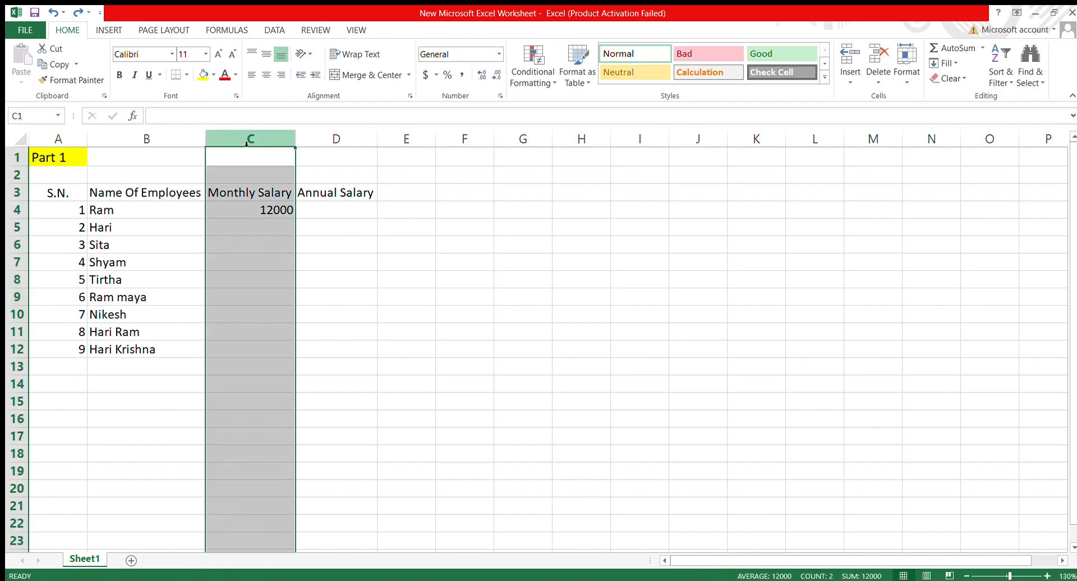
key("ctrl+shift+plus")
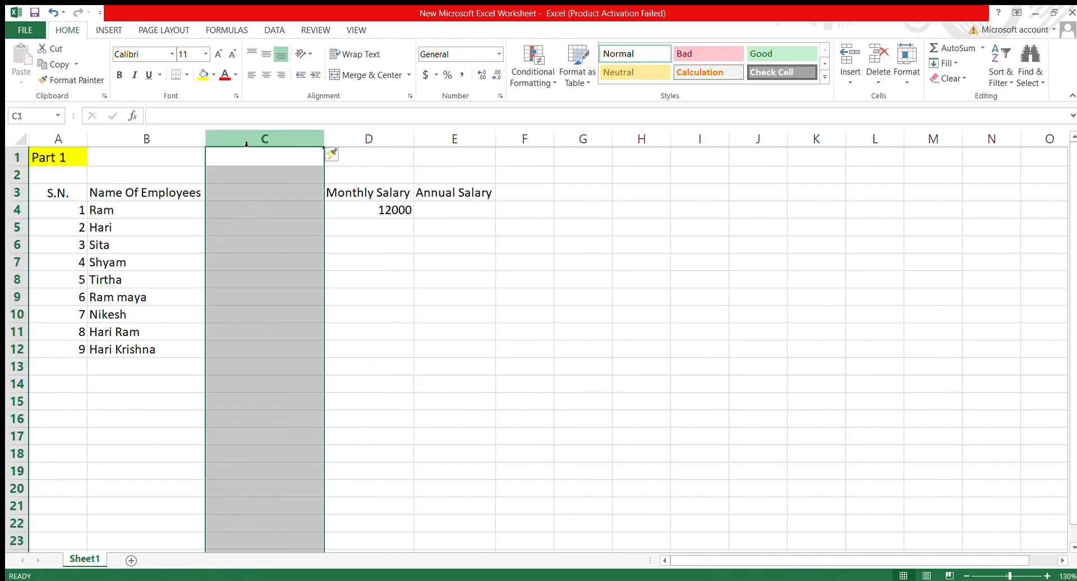
left_click(262, 214)
left_click(280, 190)
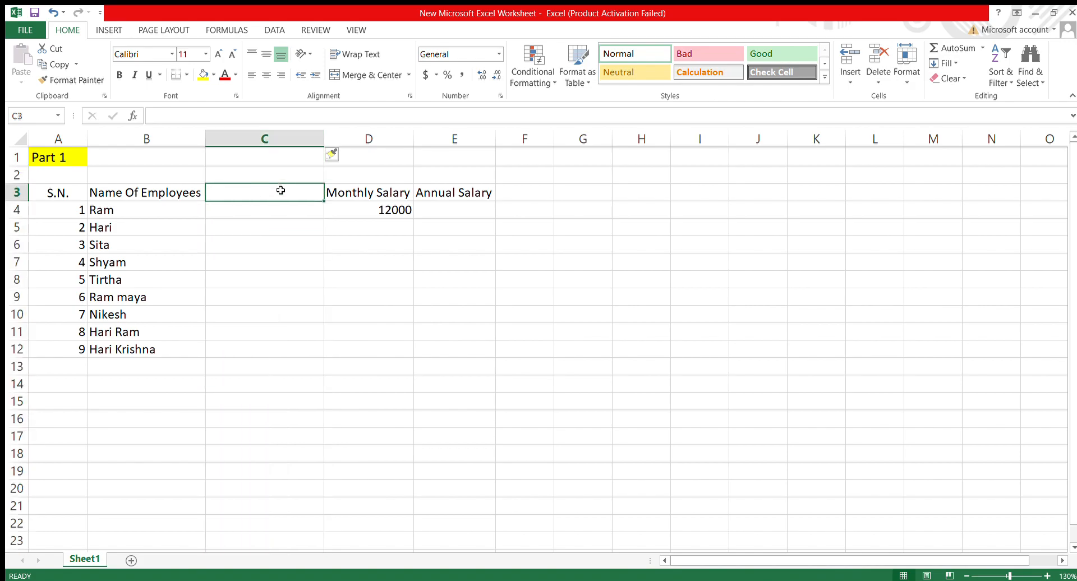
type("Position")
key("Return")
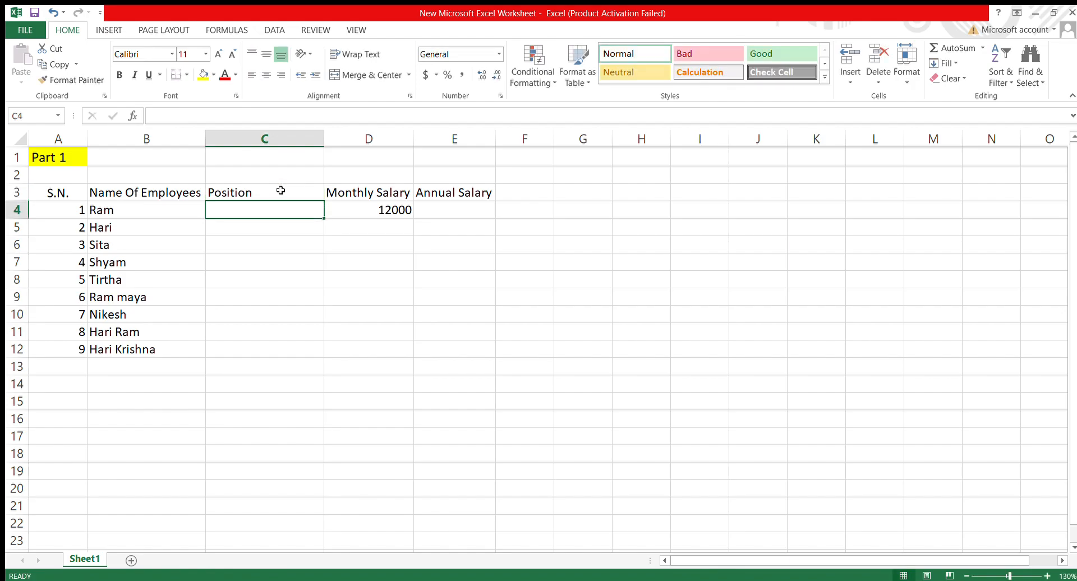
Enter Senior Accountant as the first employee's position in cell C4
type("A")
key("BackSpace")
type("Senior Accountant")
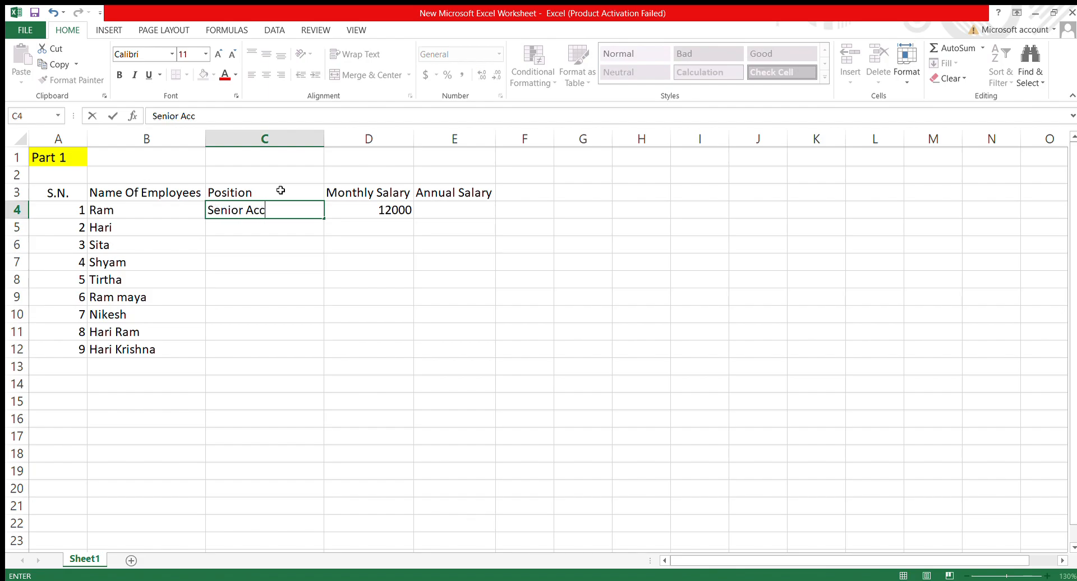
key("Return")
Enter Accountant as the second employee's position in cell C5
key("Left")
key("Right")
key("Up")
key("Left")
key("Left")
key("Right")
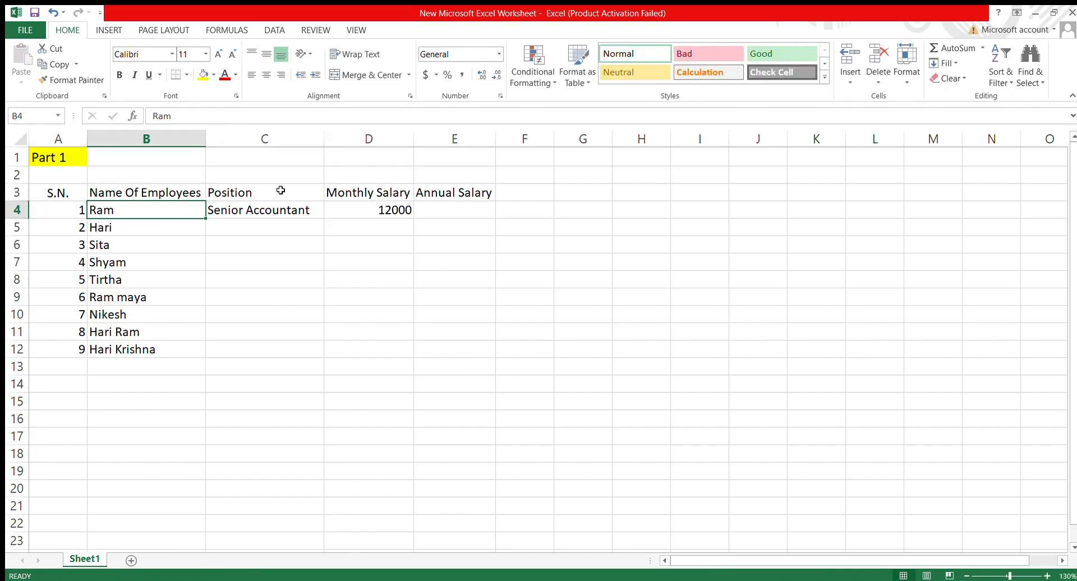
key("Right")
key("Down")
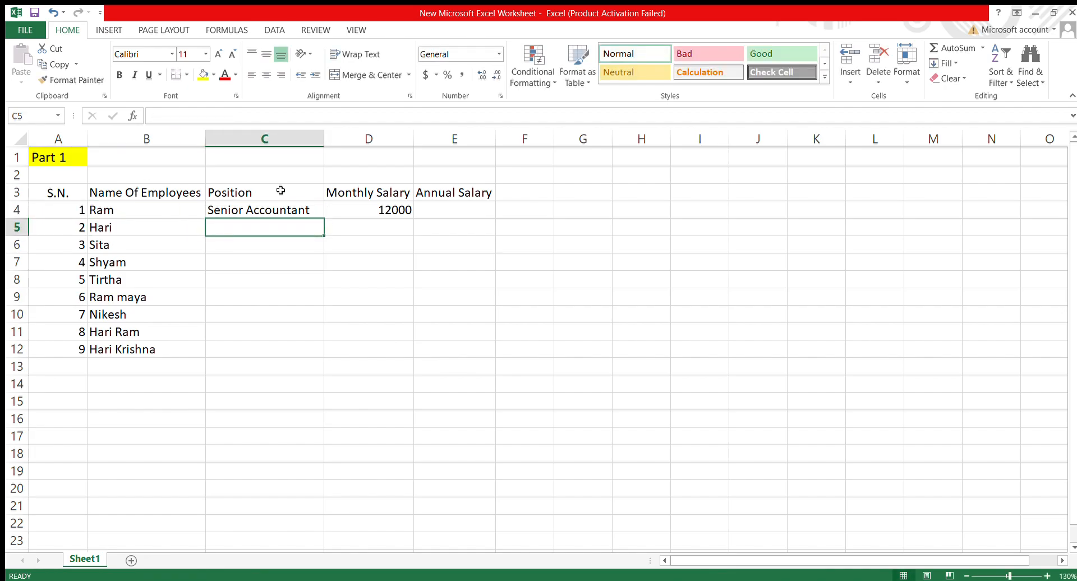
type("Jounior")
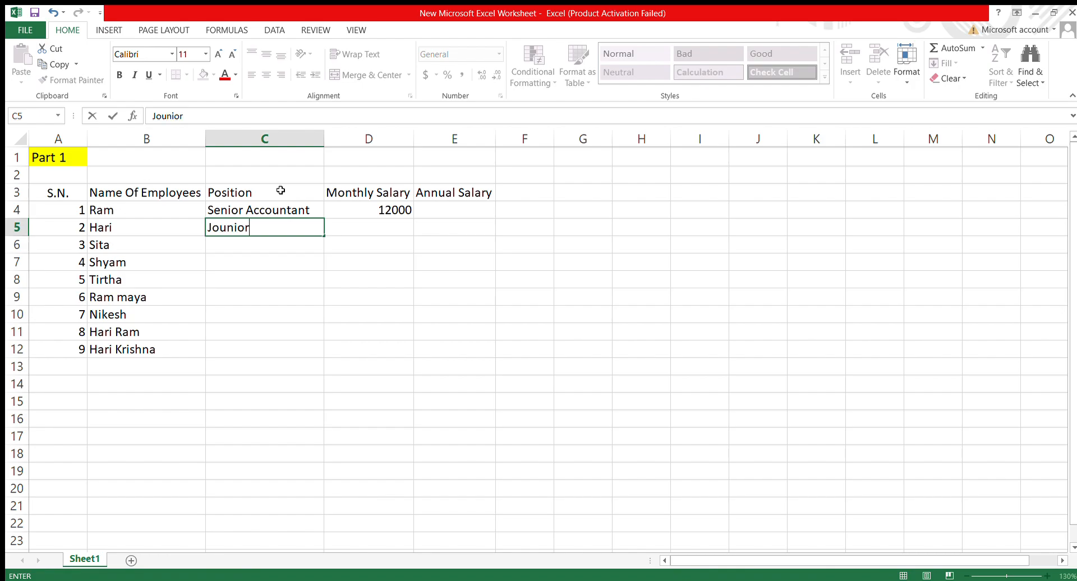
key("BackSpace")
key("BackSpace")
key("BackSpace")
key("BackSpace")
key("BackSpace")
key("BackSpace")
key("BackSpace")
type("Accountant")
key("ctrl+Return")
key("Down")
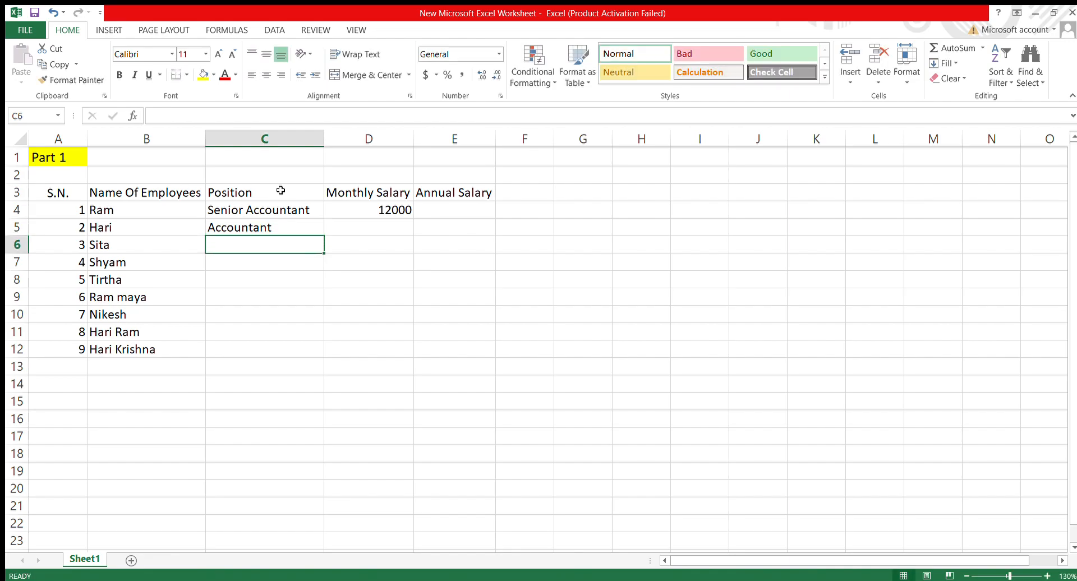
Enter Cleaner as the third employee's position in cell C6
key("Left")
key("Right")
key("Up")
key("Up")
key("Down")
key("Down")
key("Down")
key("Left")
key("Up")
key("Left")
key("Right")
key("Right")
type("Cleaner")
key("Return")
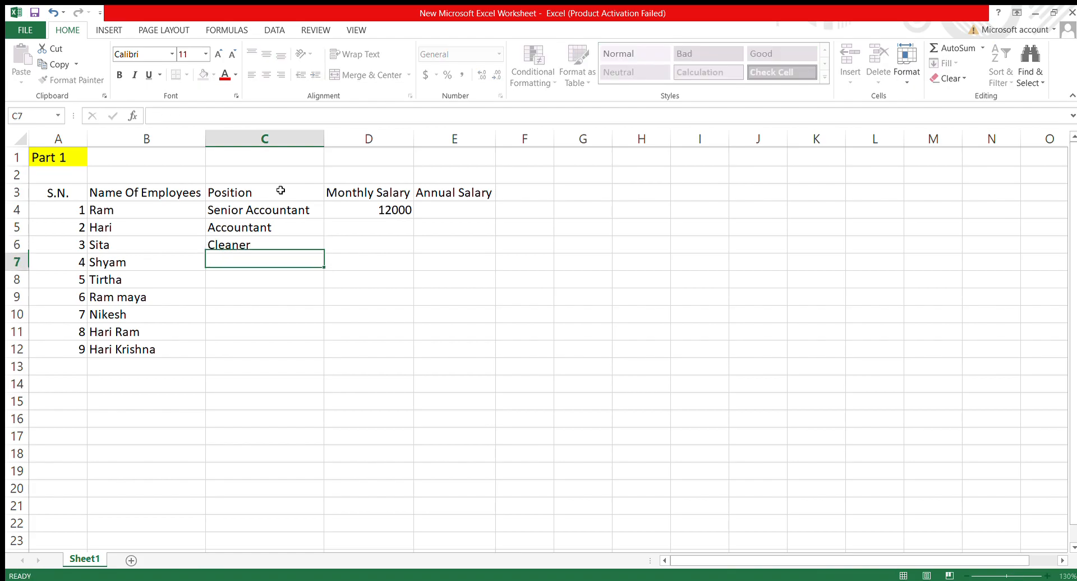
Try the comma number style on the monthly salary in cell D4, and undo it
key("Up")
key("Up")
key("Up")
key("Down")
key("Left")
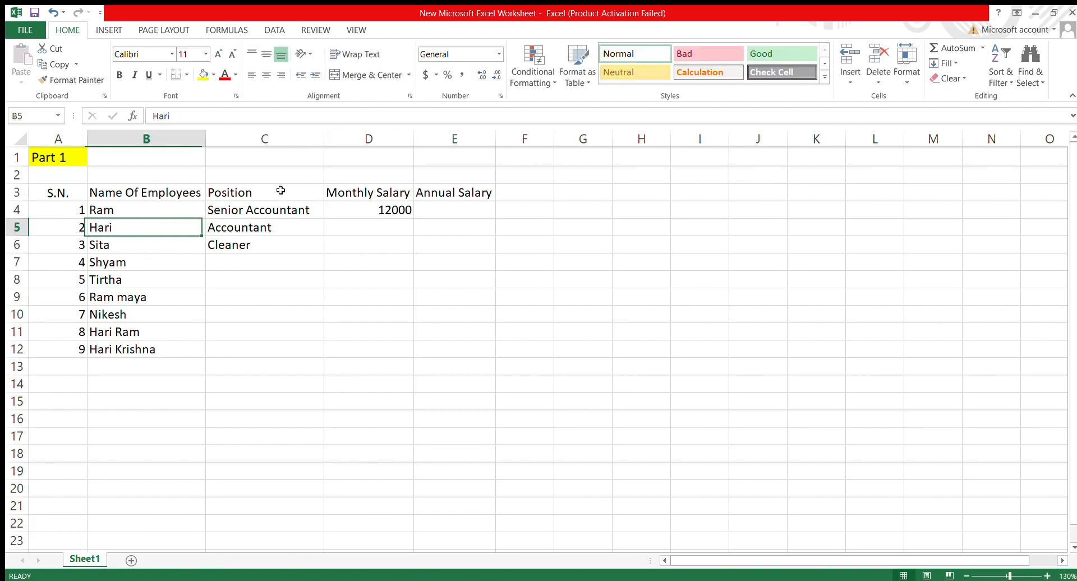
key("Right")
key("Right")
key("Up")
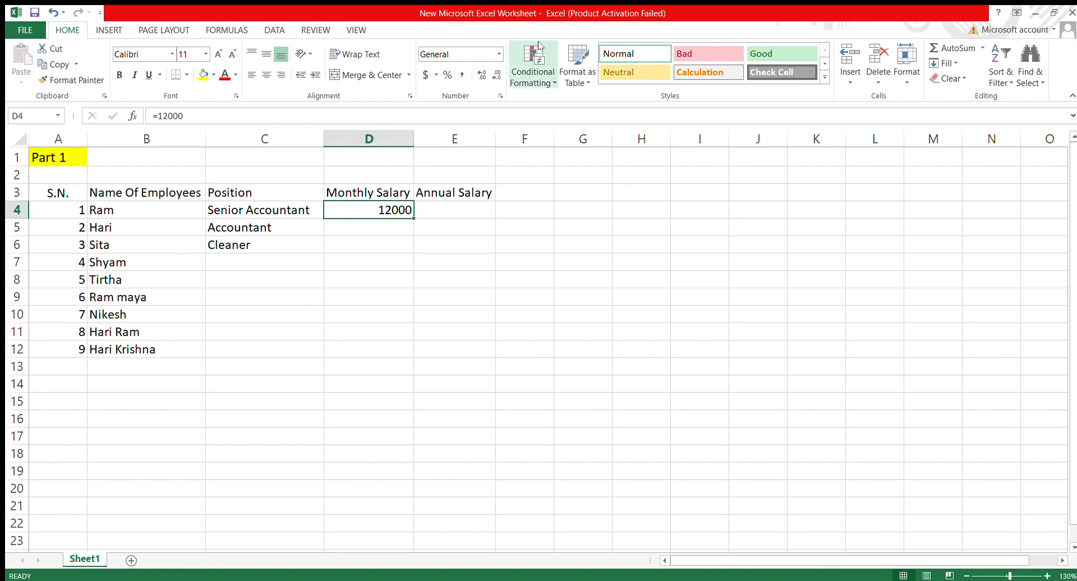
left_click(461, 77)
left_click(461, 79)
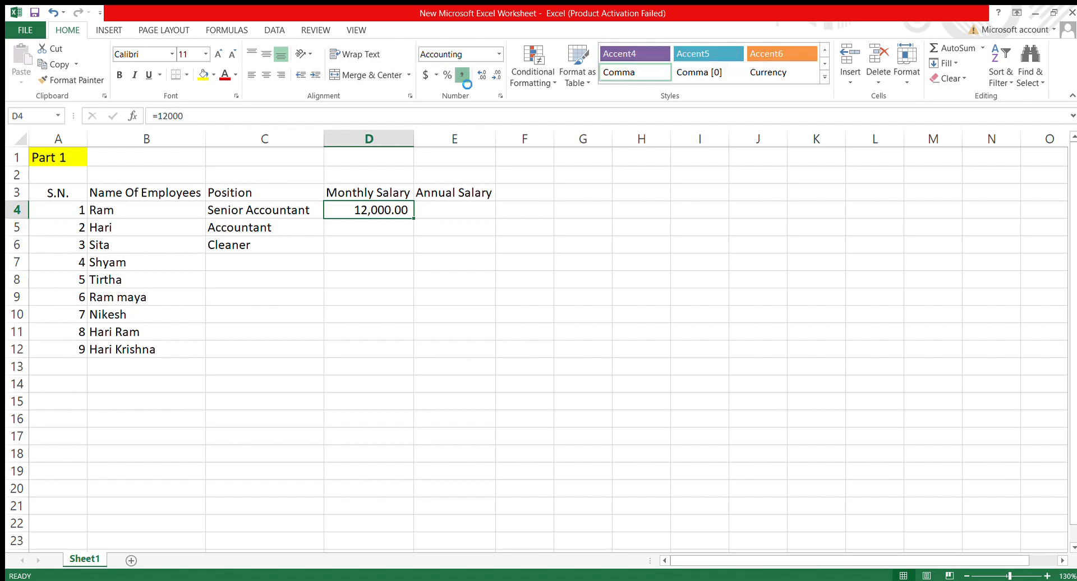
key("ctrl+z")
left_click(418, 229)
key("ctrl+z")
left_click(418, 229)
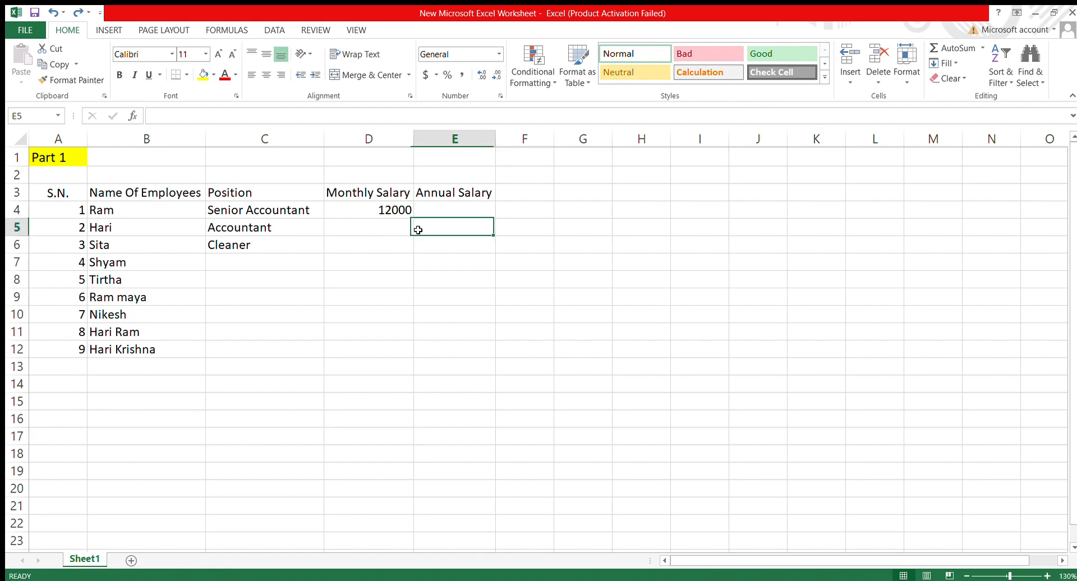
Apply the comma number style to the first employee's monthly salary in cell D4
left_click(393, 209)
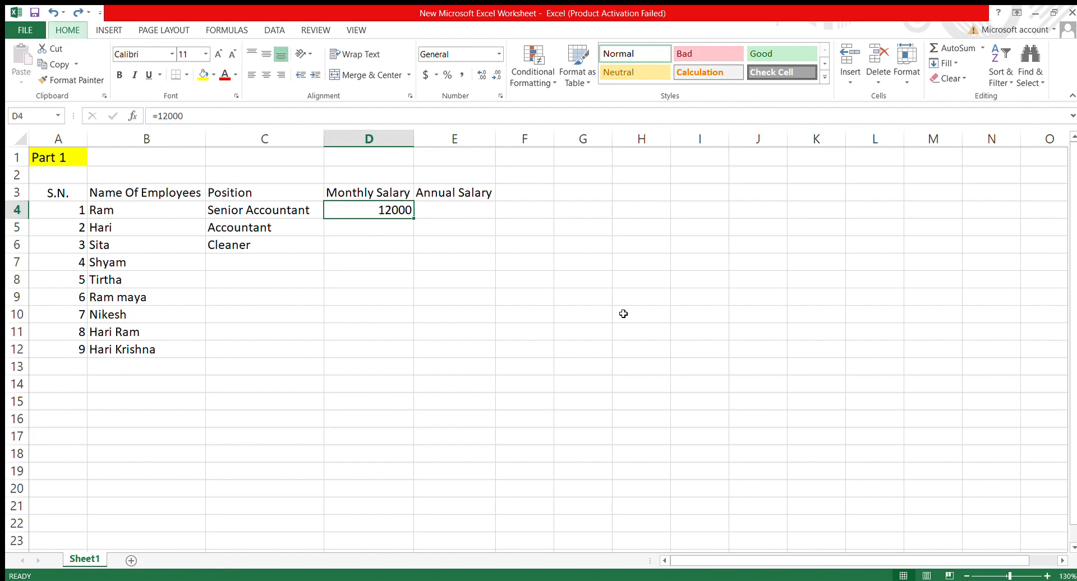
key("alt+h")
key("k")
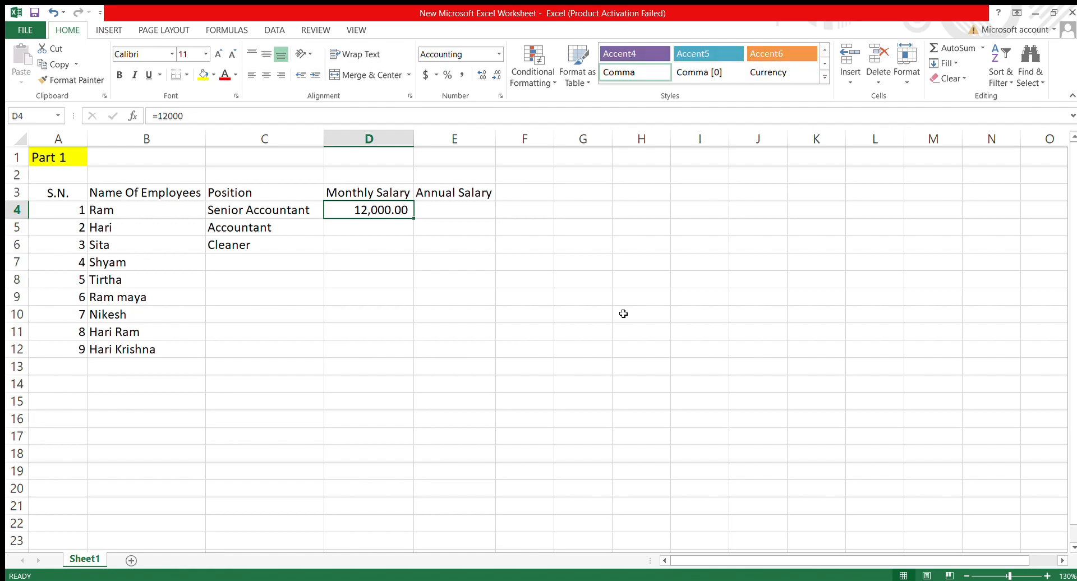
key("Down")
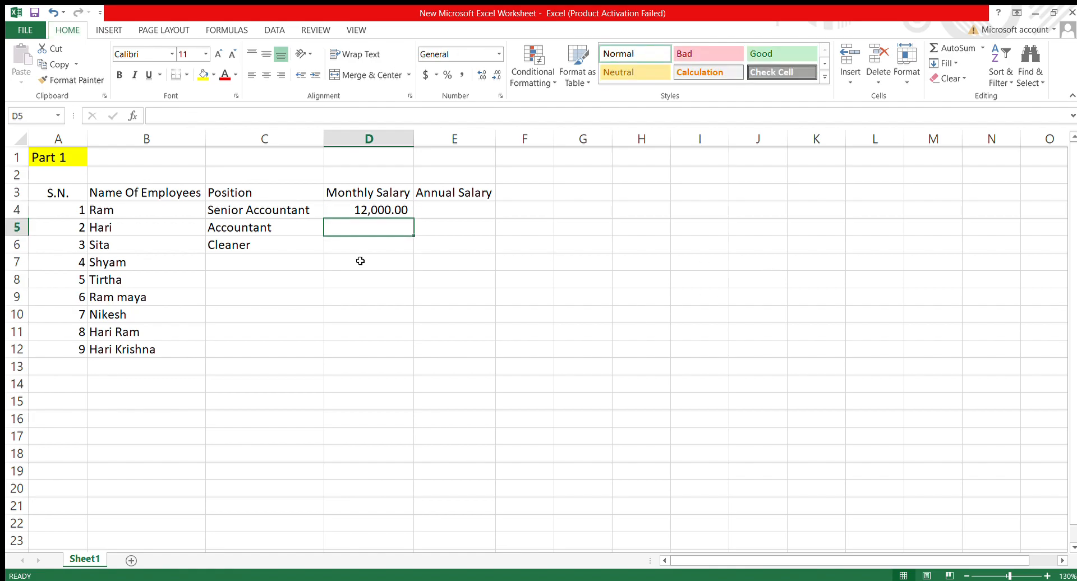
key("Left")
key("Left")
key("Right")
key("Right")
key("Left")
key("Left")
key("Down")
key("Down")
key("Right")
key("Down")
key("Down")
key("Down")
key("Down")
key("Down")
key("Down")
key("Left")
key("Left")
key("Right")
key("Right")
key("Up")
key("Up")
key("Up")
key("Up")
key("Up")
key("Up")
key("Up")
key("Up")
key("Up")
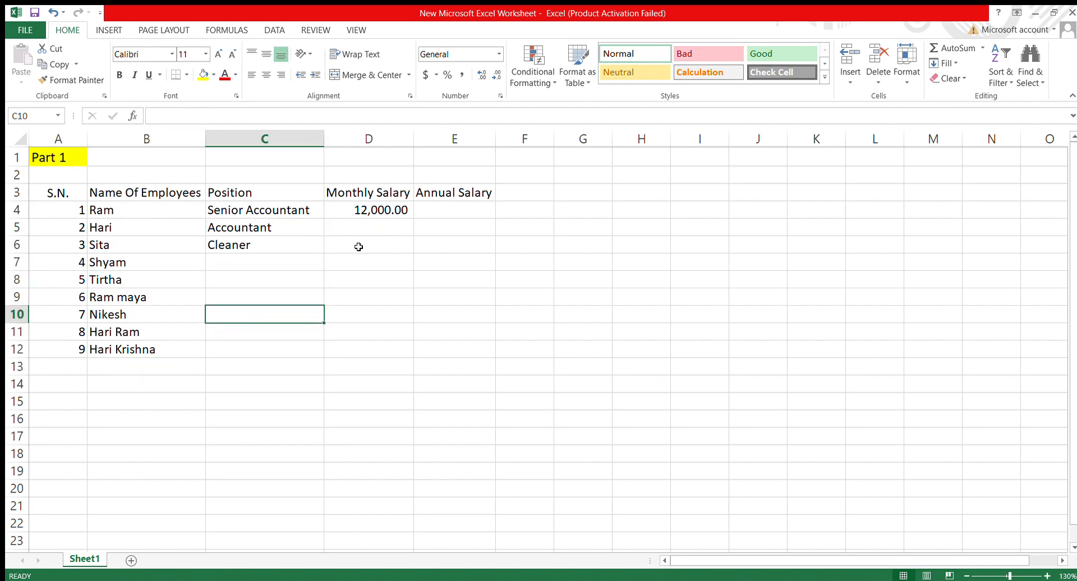
Replace the senior accountant's monthly salary in cell D4 with 40000
key("Right")
key("Down")
key("Up")
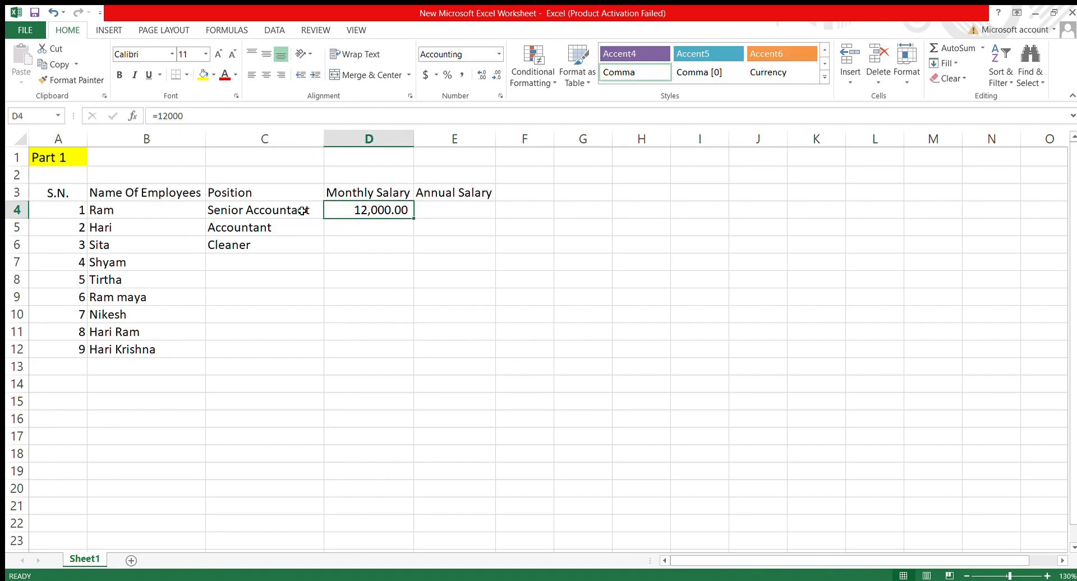
key("Delete")
type("40000")
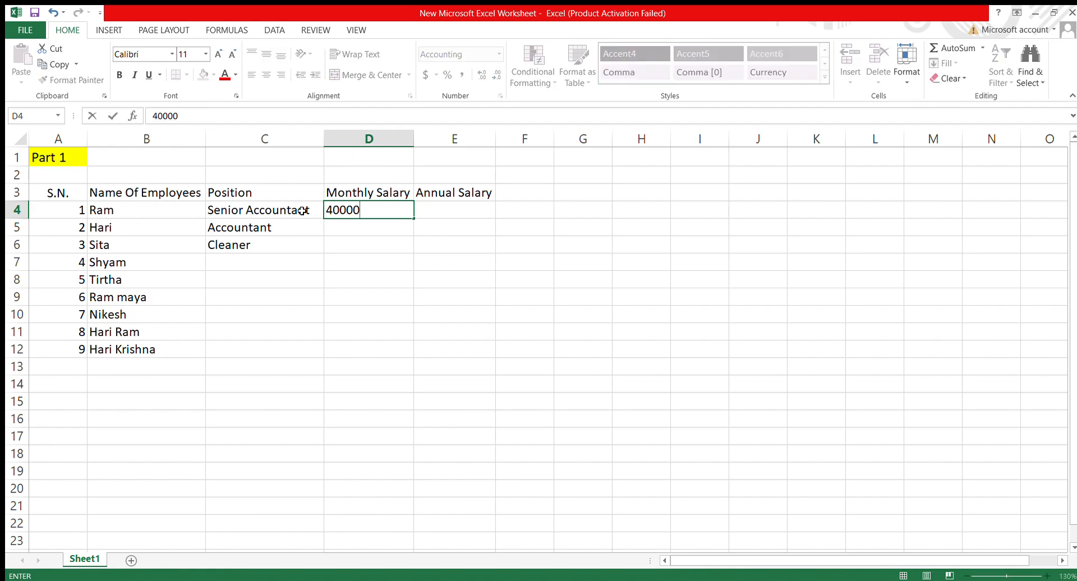
key("Return")
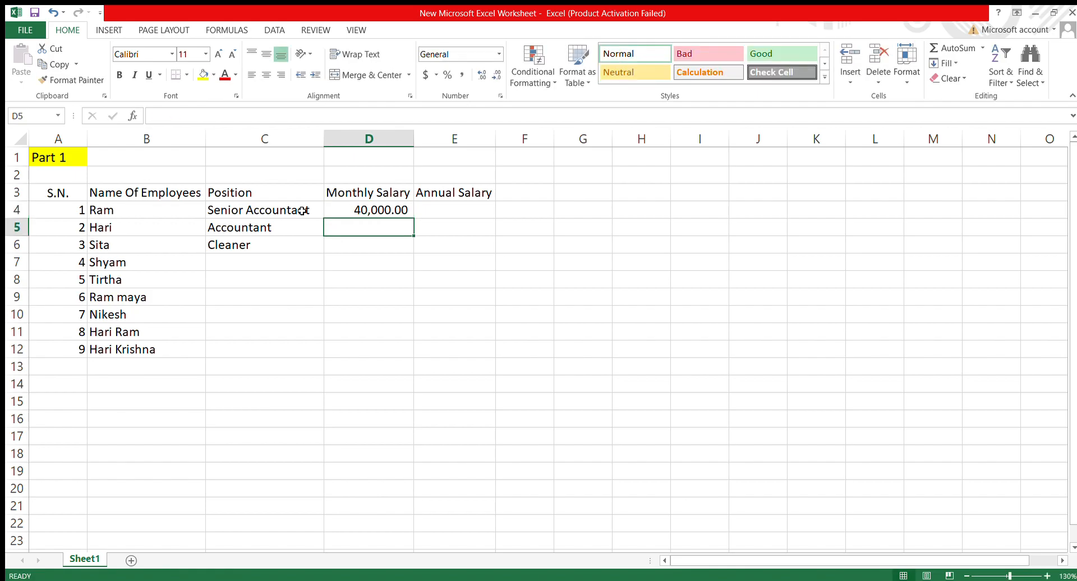
Enter the monthly salaries 25000, 12000 and 15000 in cells D5 through D7
type("3000")
key("BackSpace")
key("BackSpace")
key("BackSpace")
key("BackSpace")
type("2")
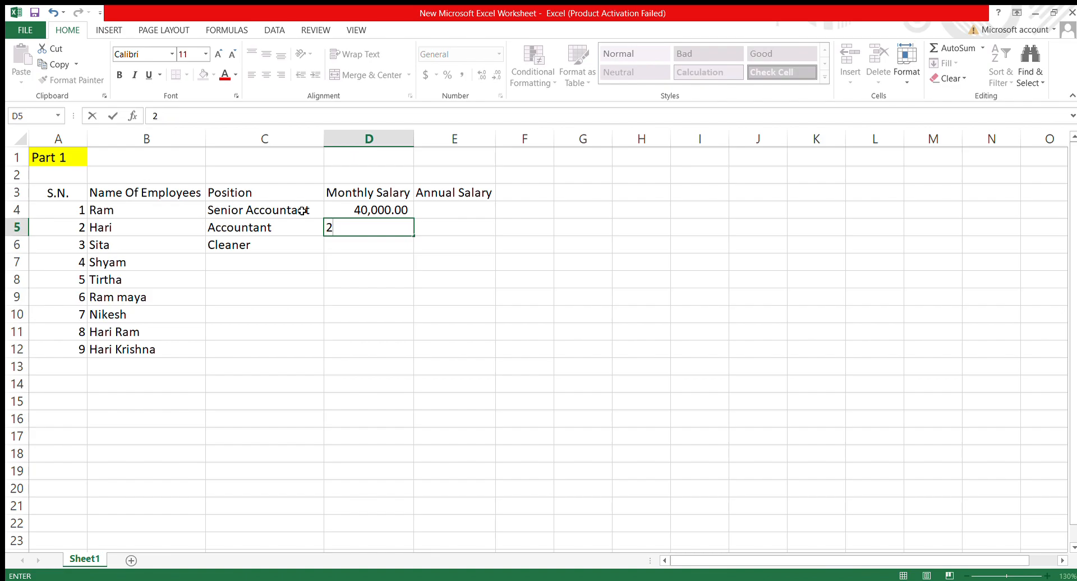
type("5000")
key("Return")
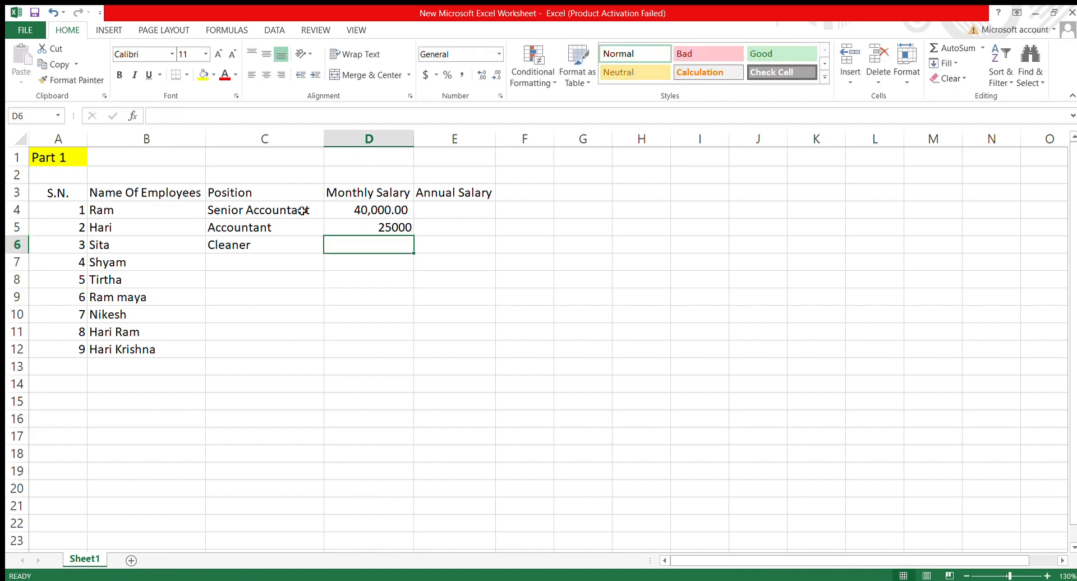
type("12000")
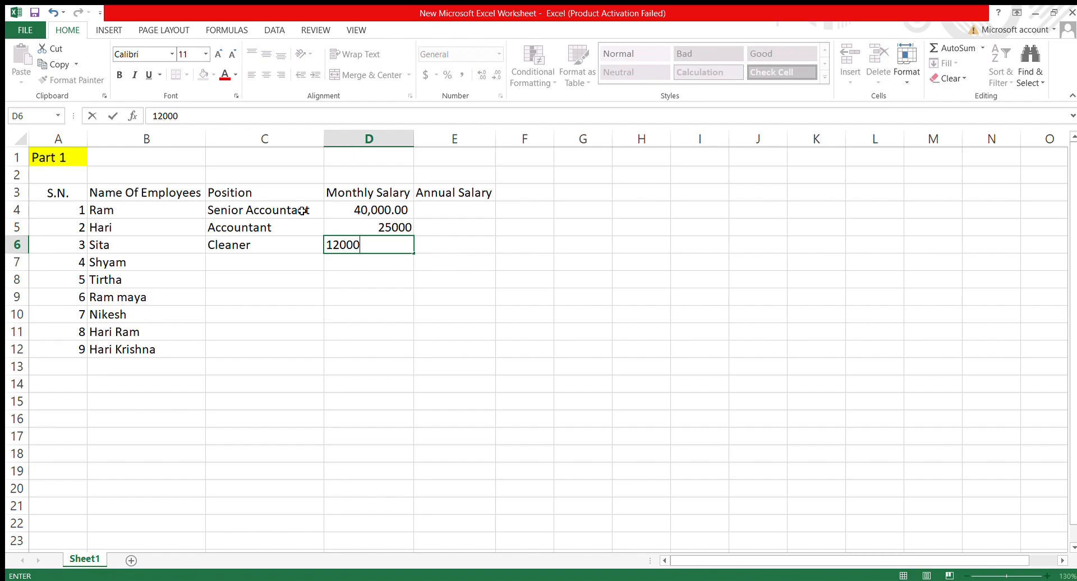
key("Return")
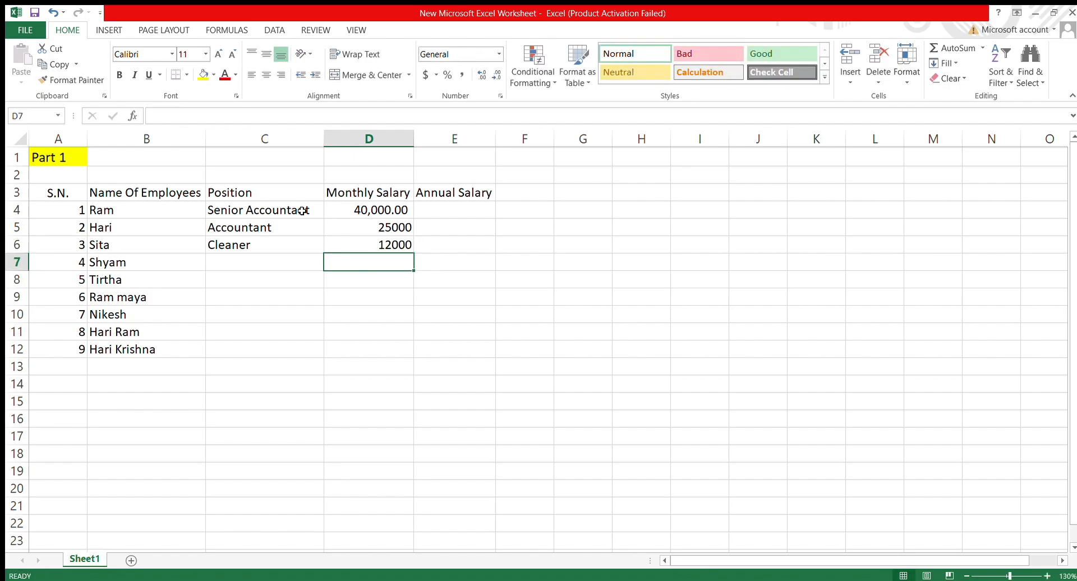
type("15000")
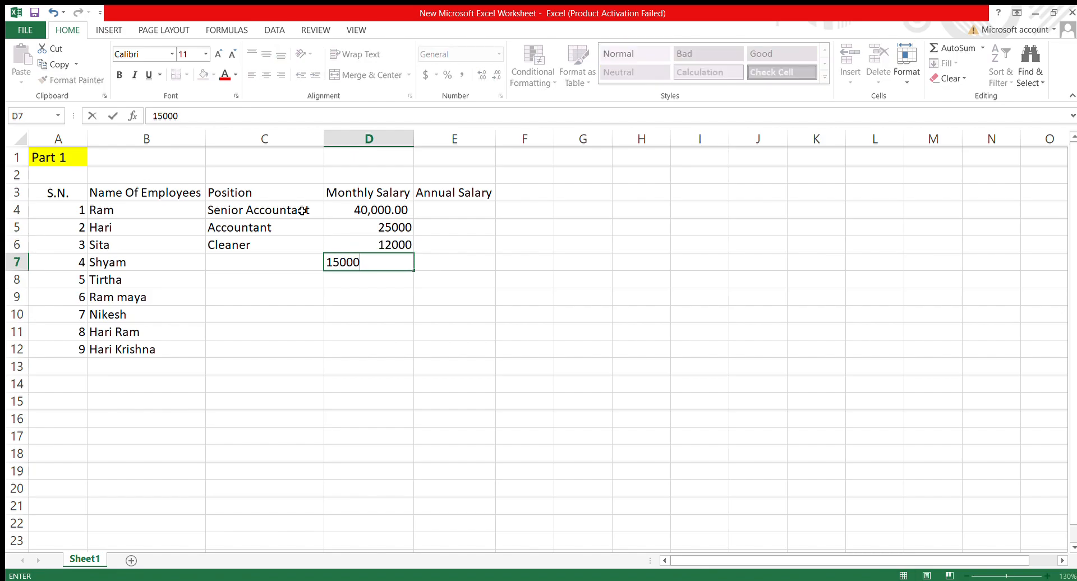
key("Return")
Copy the 15000 monthly salary from cell D7 into cells D8 through D12
key("Up")
key("ctrl+c")
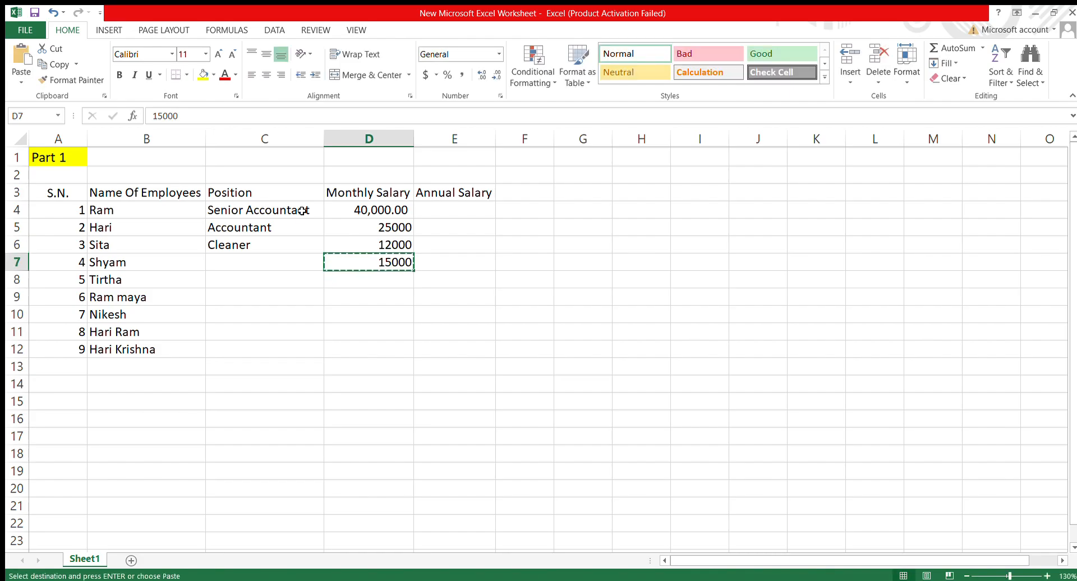
key("Down")
key("shift+Down")
key("shift+Down")
key("shift+Down")
key("shift+Down")
key("ctrl+v")
key("Escape")
key("Right")
key("Up")
key("Up")
key("Up")
key("Left")
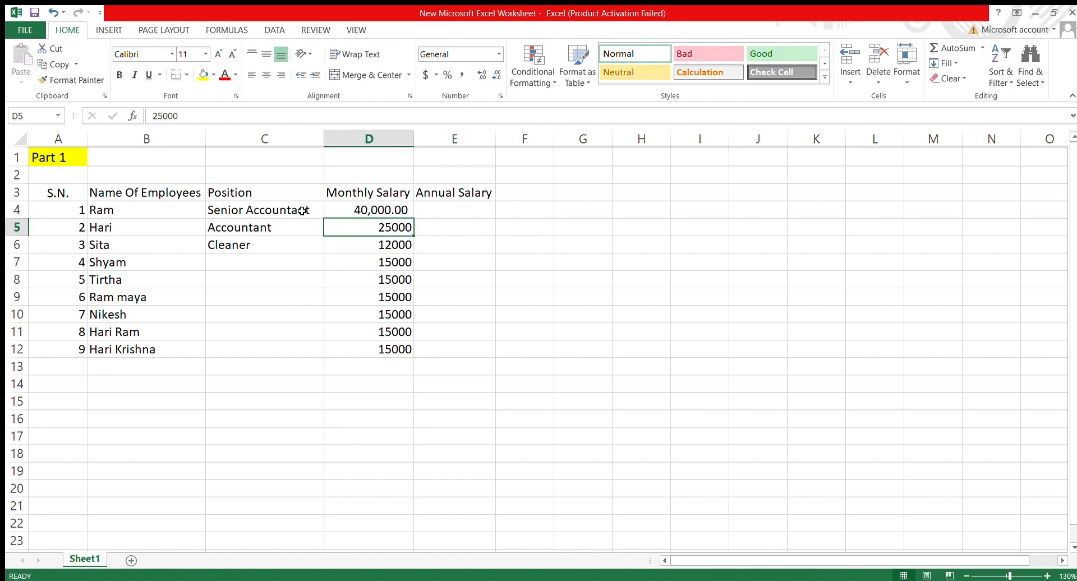
Apply the comma number style to the monthly salaries in cells D5 through D12
key("shift+Down")
key("shift+Down")
key("shift+Down")
key("shift+Down")
key("shift+Down")
key("shift+Down")
key("shift+Down")
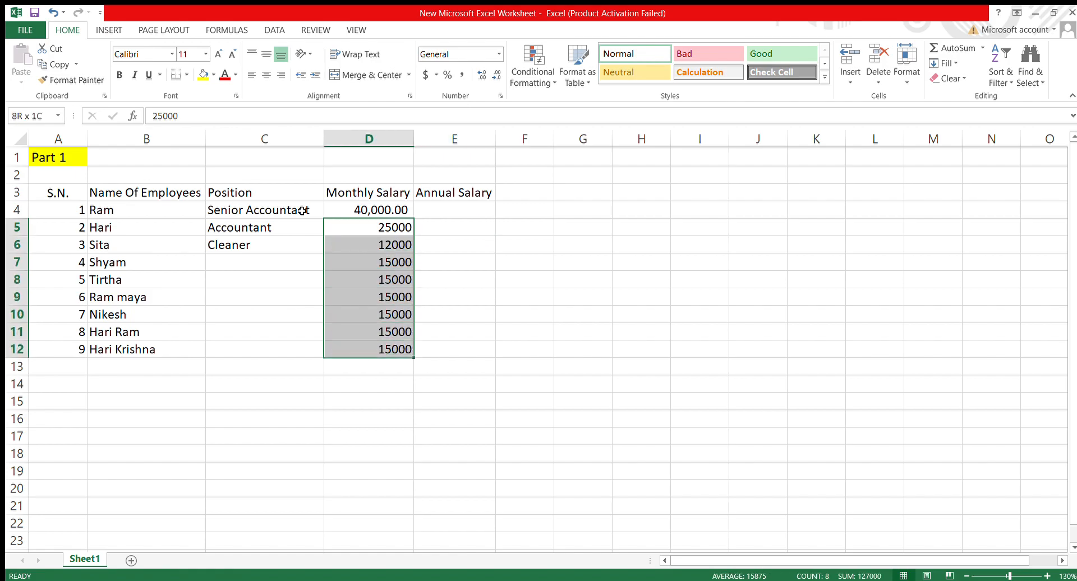
key("alt+h")
key("k")
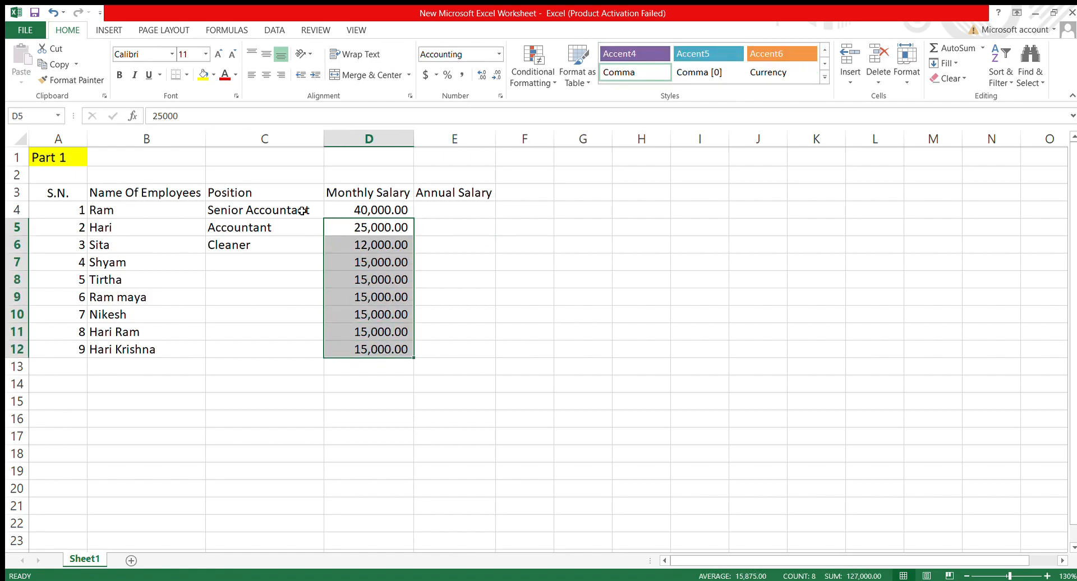
Select the first employee's annual salary cell, E4
key("Up")
key("Right")
key("Left")
key("Right")
key("Left")
key("Right")
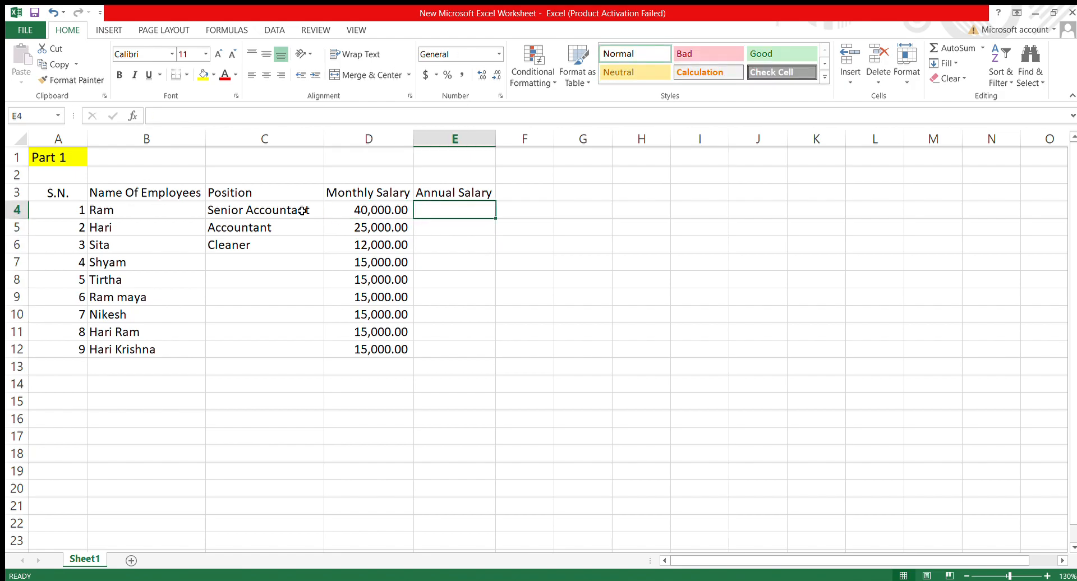
type("=")
key("BackSpace")
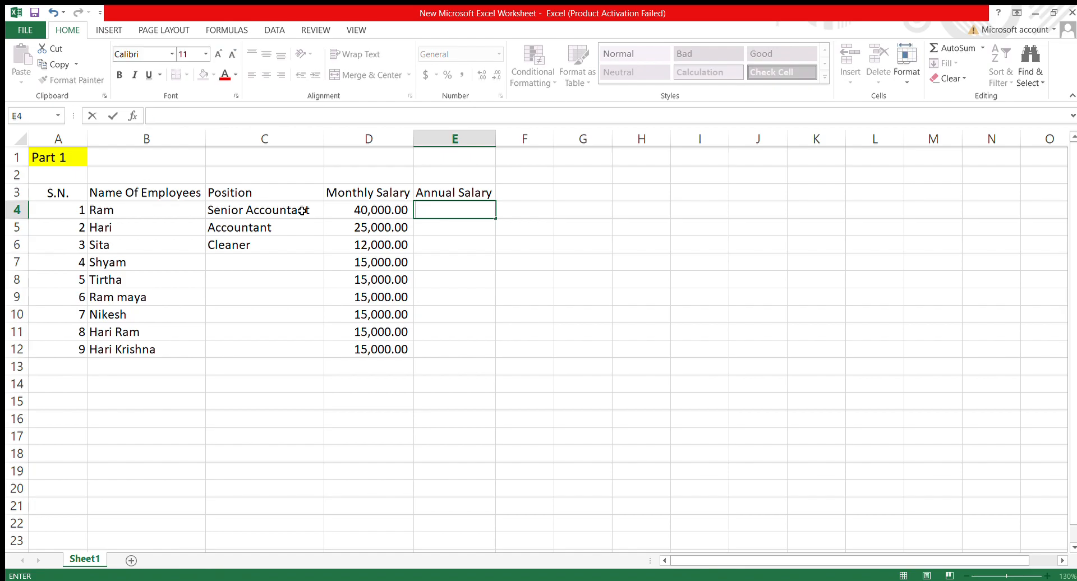
type("=")
key("BackSpace")
type("+")
key("BackSpace")
key("Escape")
Calculate the first employee's annual salary in cell E4 with the formula =D4*12
type("=")
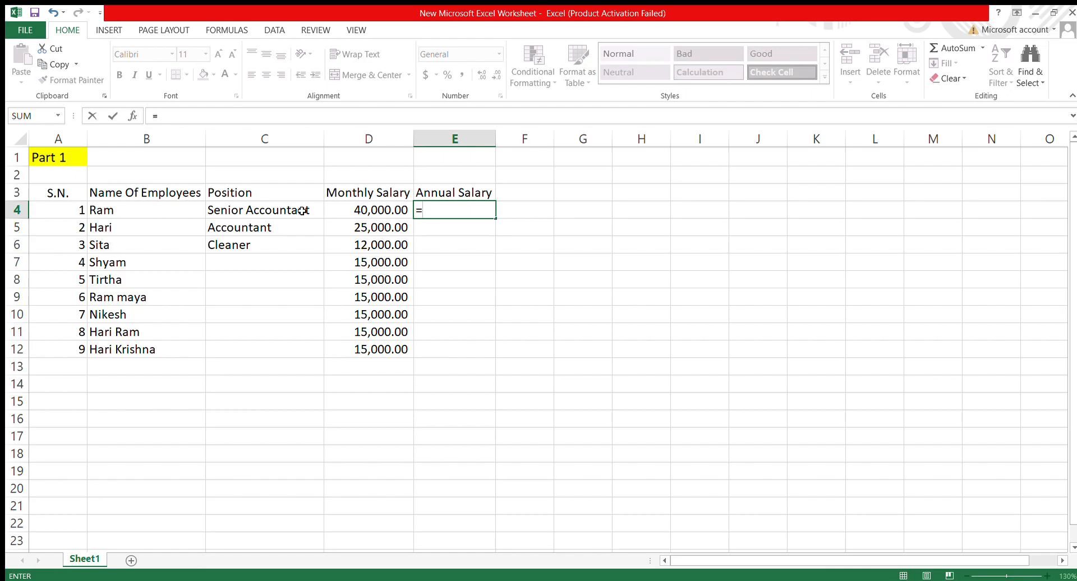
key("Left")
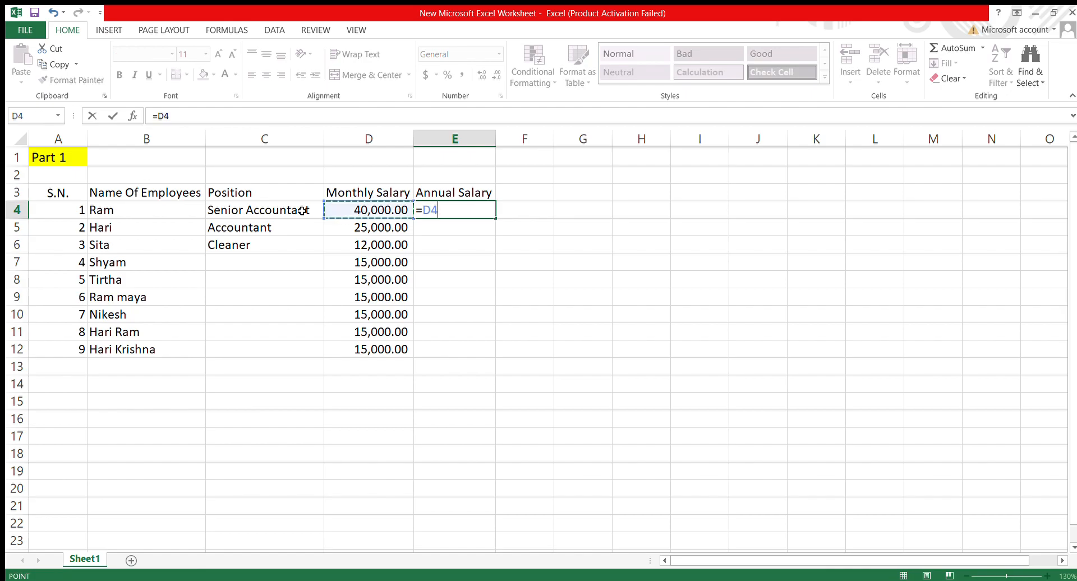
type("*12")
key("Return")
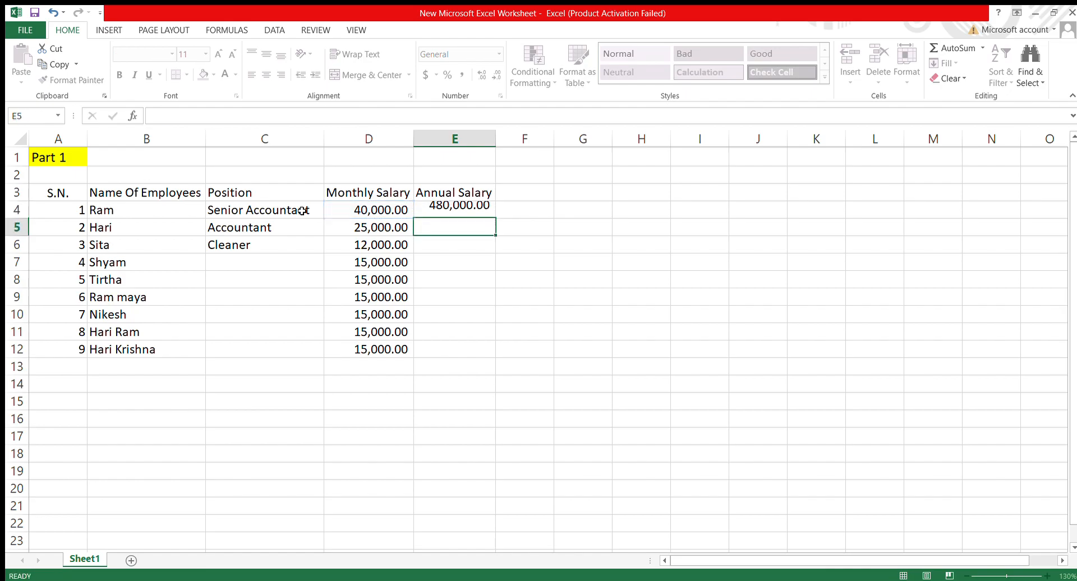
key("Up")
key("ctrl+c")
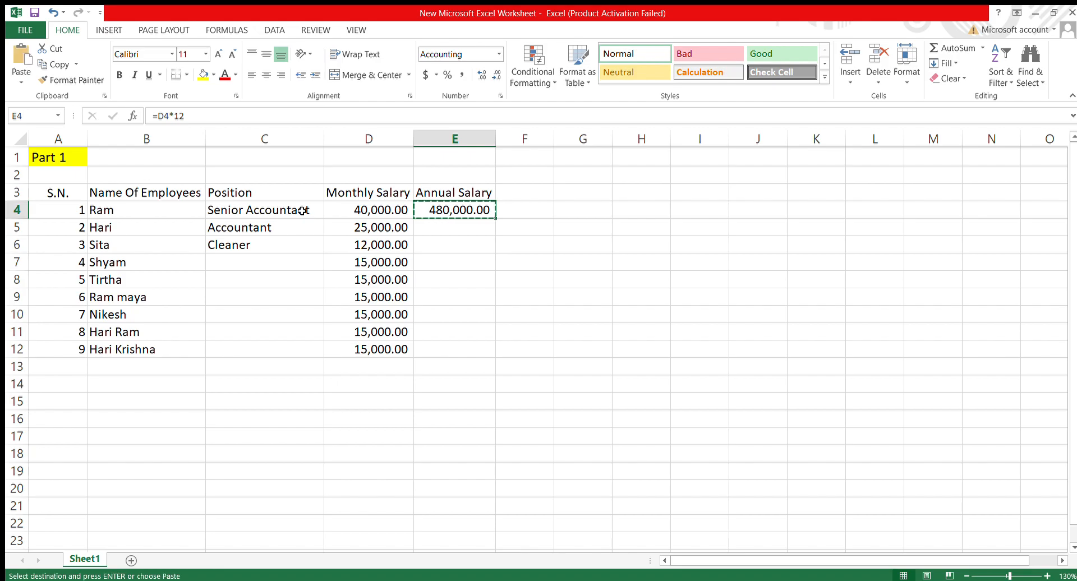
key("Escape")
key("Down")
key("Down")
key("Up")
Calculate the second employee's annual salary in cell E5 with the formula =D5*12
type("=")
key("Left")
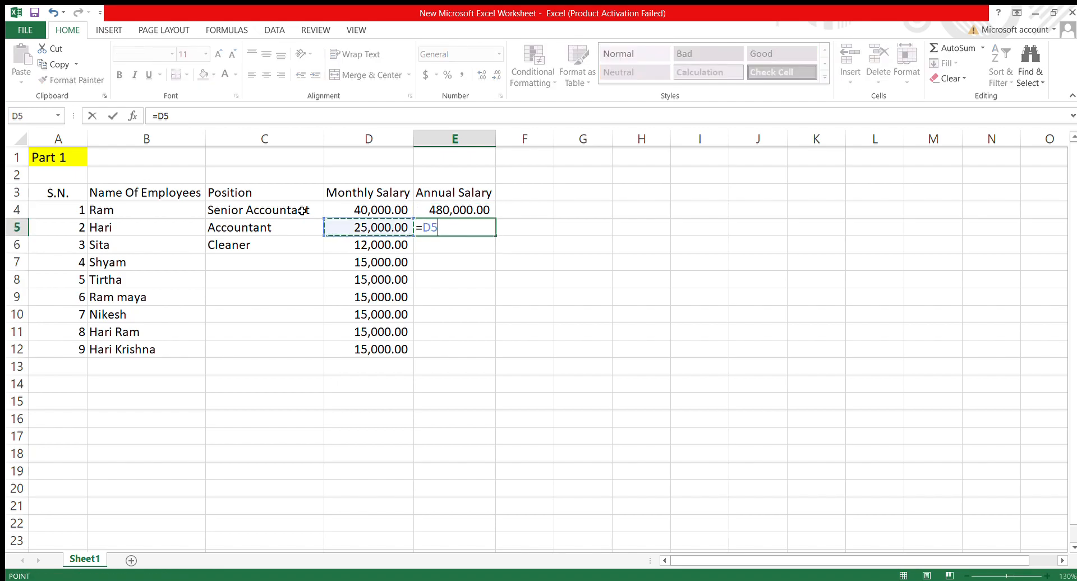
type("*12")
key("Return")
Copy the annual salary formula from cell E4 into cells E5 through E12
key("Up")
key("Up")
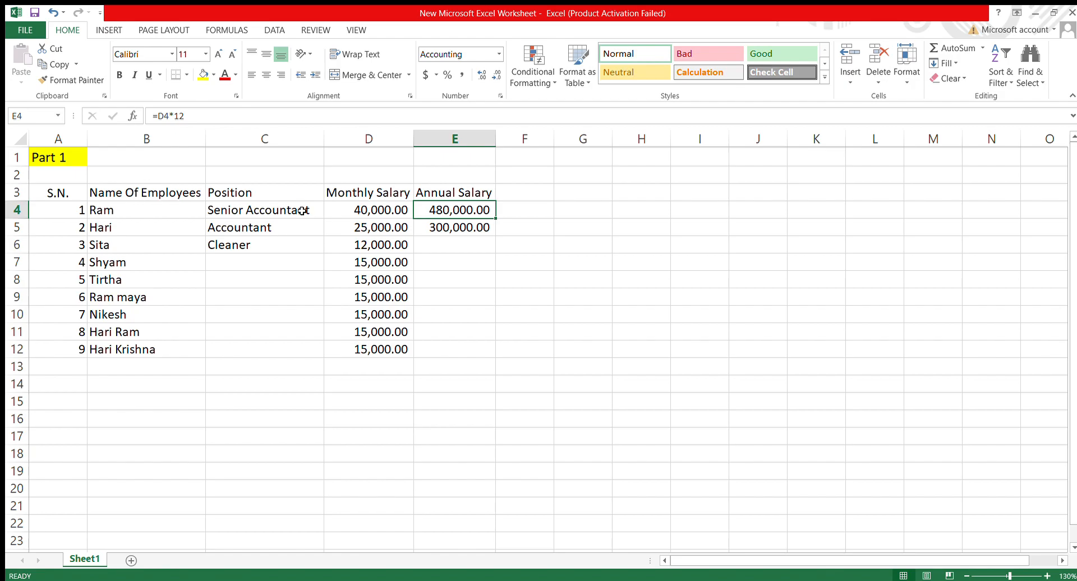
key("ctrl+c")
key("Down")
key("shift+Down")
key("shift+Down")
key("shift+Down")
key("shift+Down")
key("shift+Down")
key("shift+Down")
key("shift+Down")
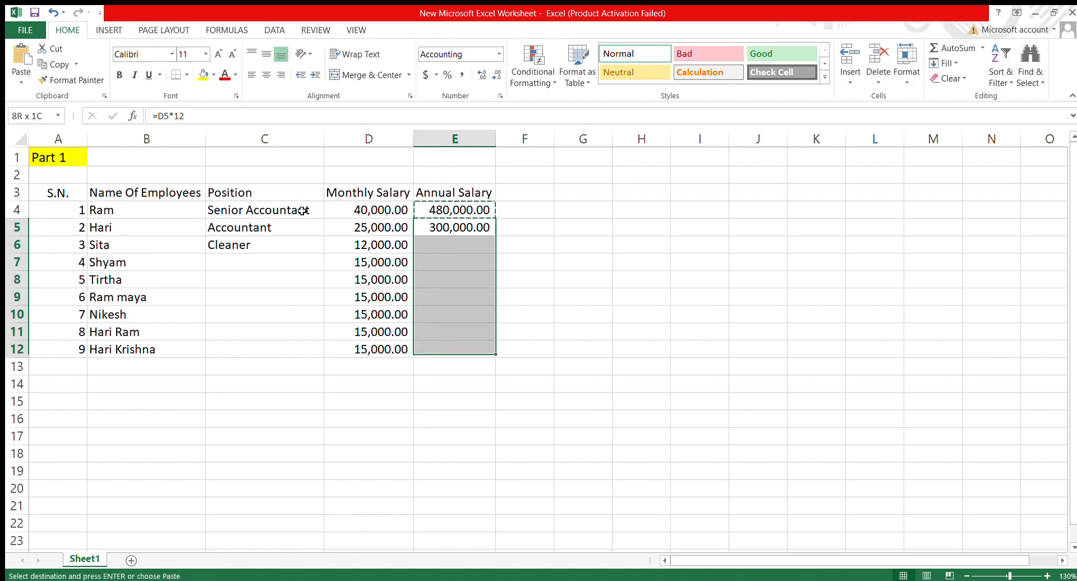
key("ctrl+v")
key("Escape")
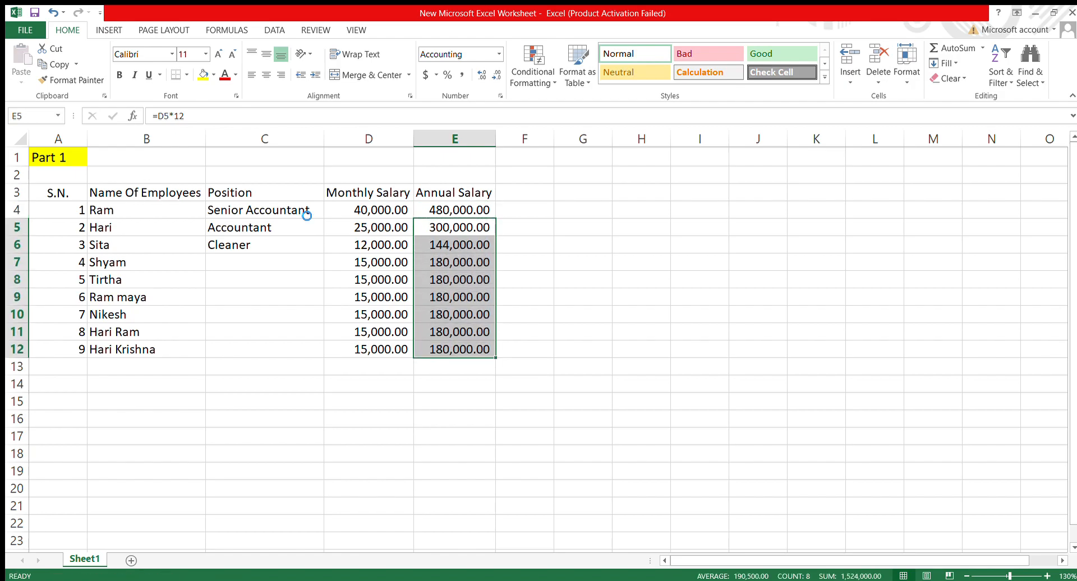
Enter the label Total in cell B13, below the last employee's name
key("Left")
key("Left")
key("Left")
key("Left")
key("Right")
key("Right")
key("Left")
key("Down")
key("Down")
key("Down")
key("Down")
key("Down")
key("Down")
key("Down")
key("Down")
key("Down")
key("Down")
key("Down")
key("Up")
key("Up")
key("Up")
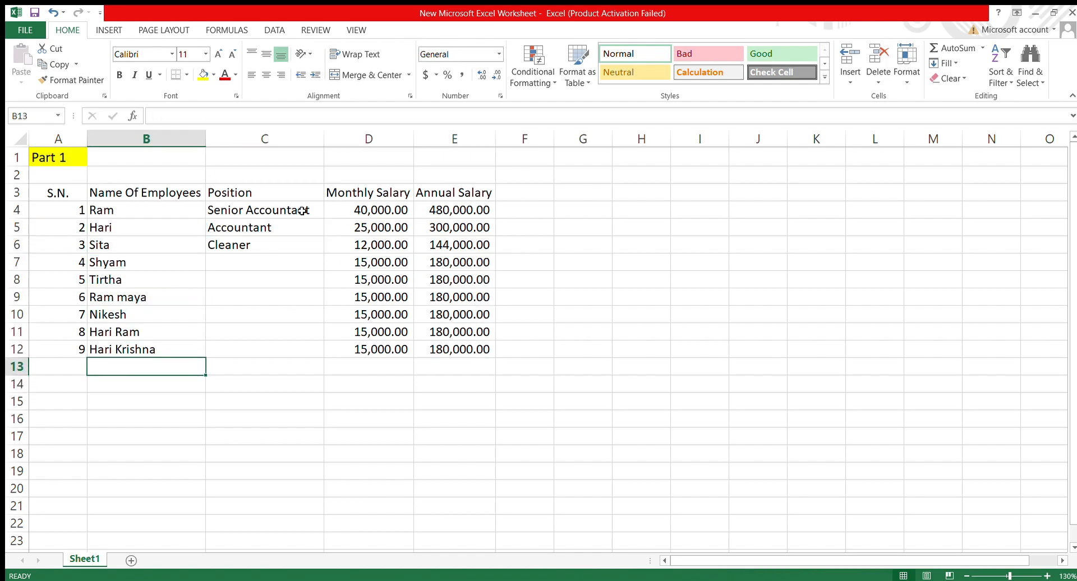
type("Total")
key("Return")
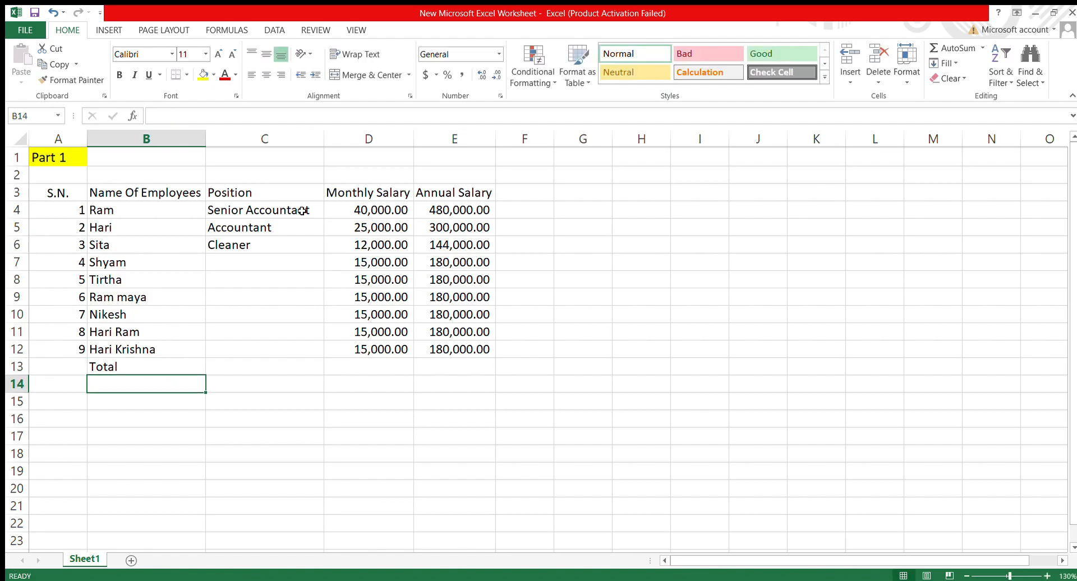
Sum the monthly salaries in cell D13 with the formula =SUM(D4:D12)
key("Up")
key("Right")
key("Right")
key("Right")
key("Left")
type("=su")
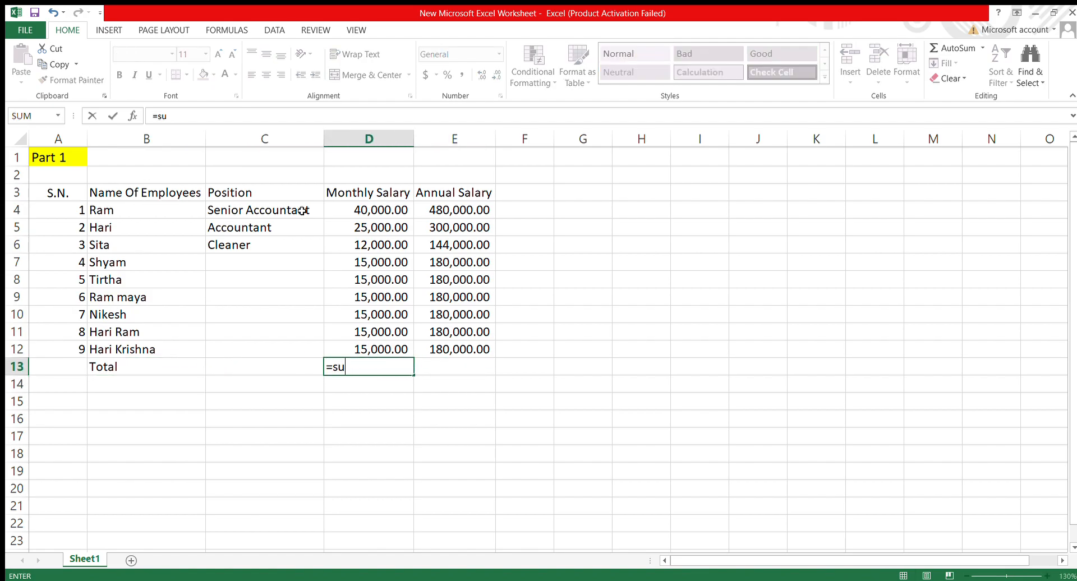
type("m(")
key("Up")
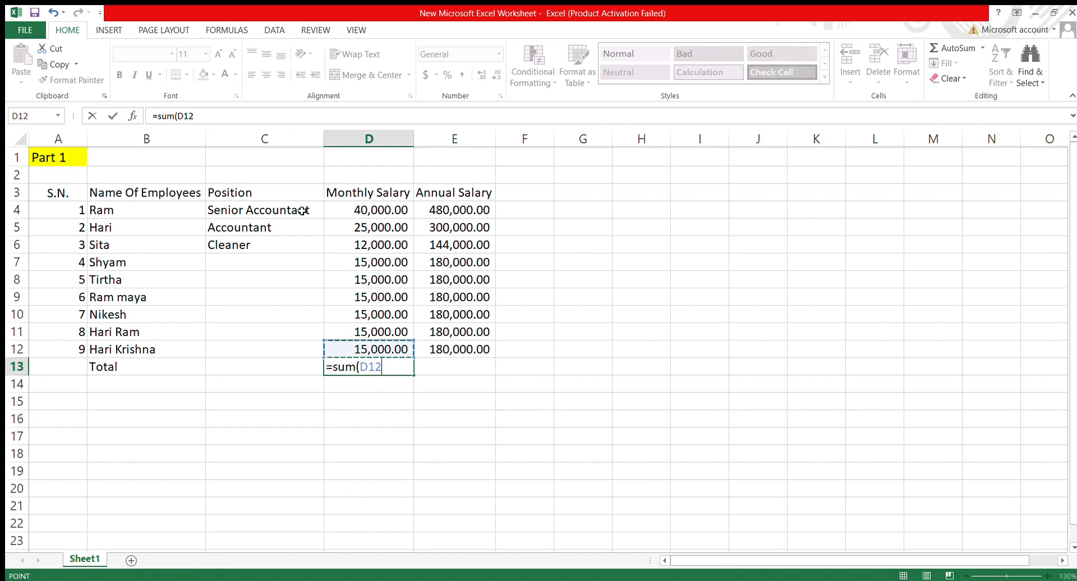
key("shift+Up")
key("shift+Up")
key("shift+Up")
key("shift+Up")
key("shift+Up")
key("shift+Up")
key("shift+Up")
key("shift+Up")
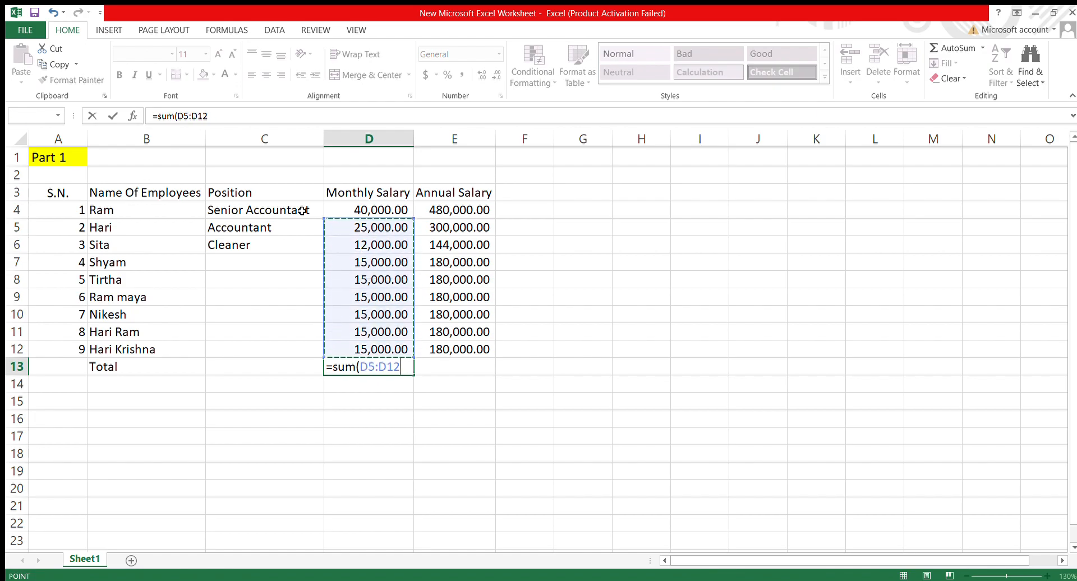
type(")")
key("Return")
Copy the monthly salary total formula from cell D13 into cell E13 to total the annual salaries
key("Up")
key("ctrl+c")
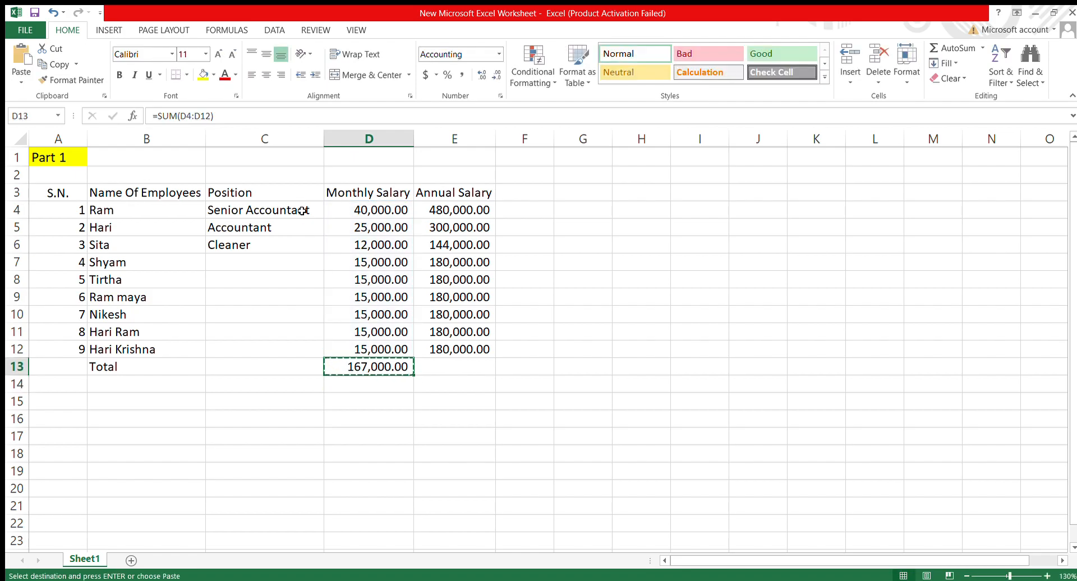
key("Right")
key("ctrl+v")
key("Escape")
AutoFit the width of the Annual Salary column to the total in cell E13
key("alt")
key("h")
key("o")
key("i")
Enter the heading Normal Salary Sheet in cell C1
key("Left")
key("Left")
key("Left")
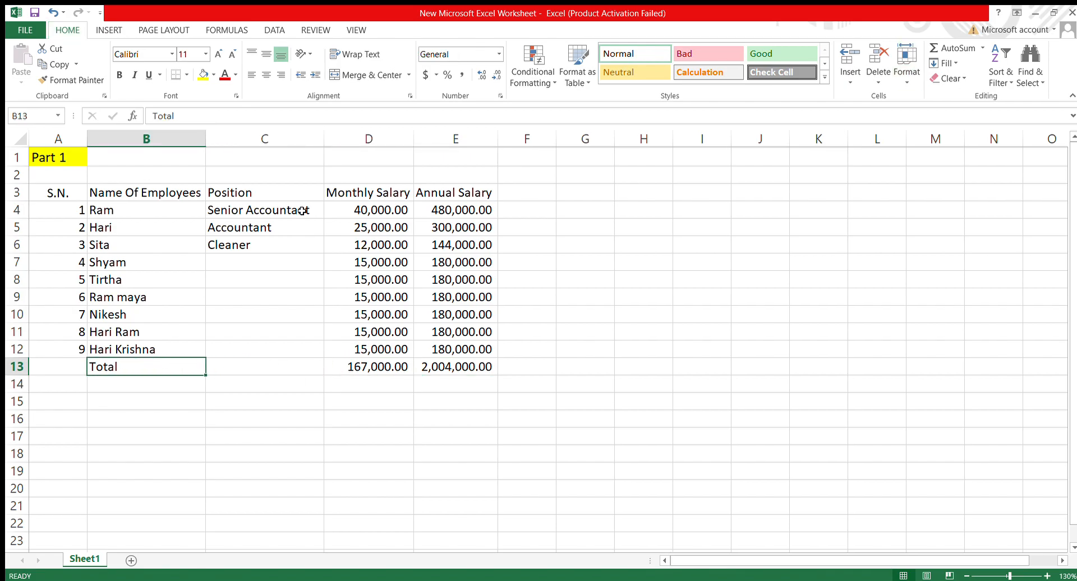
key("Left")
key("Right")
key("Up")
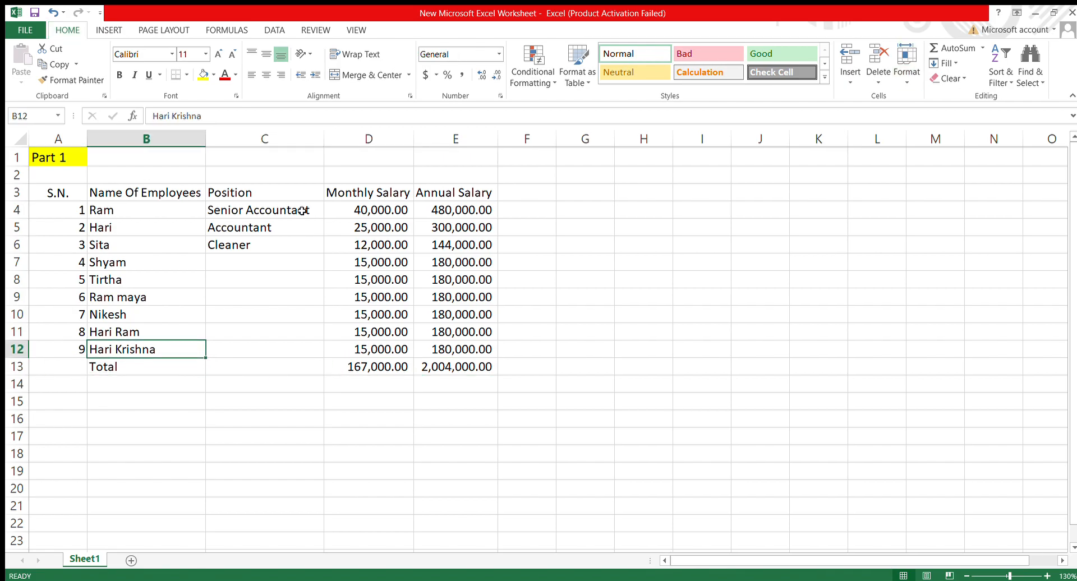
key("Up")
key("Up")
key("Up")
key("Up")
key("Up")
key("Up")
key("Up")
key("Up")
key("Up")
key("Up")
key("Up")
key("Right")
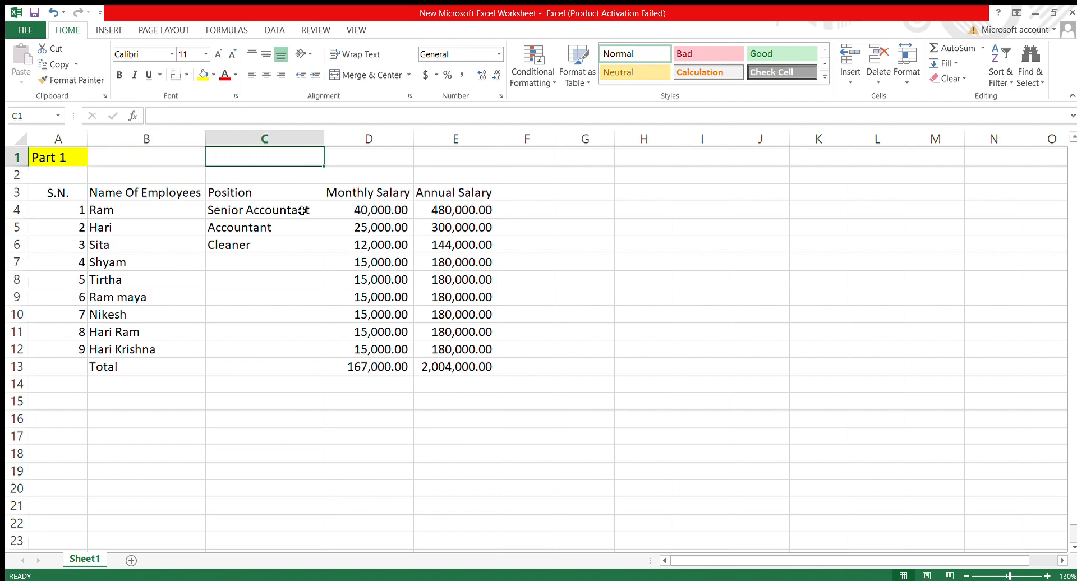
type("NOr")
key("BackSpace")
key("BackSpace")
type("or")
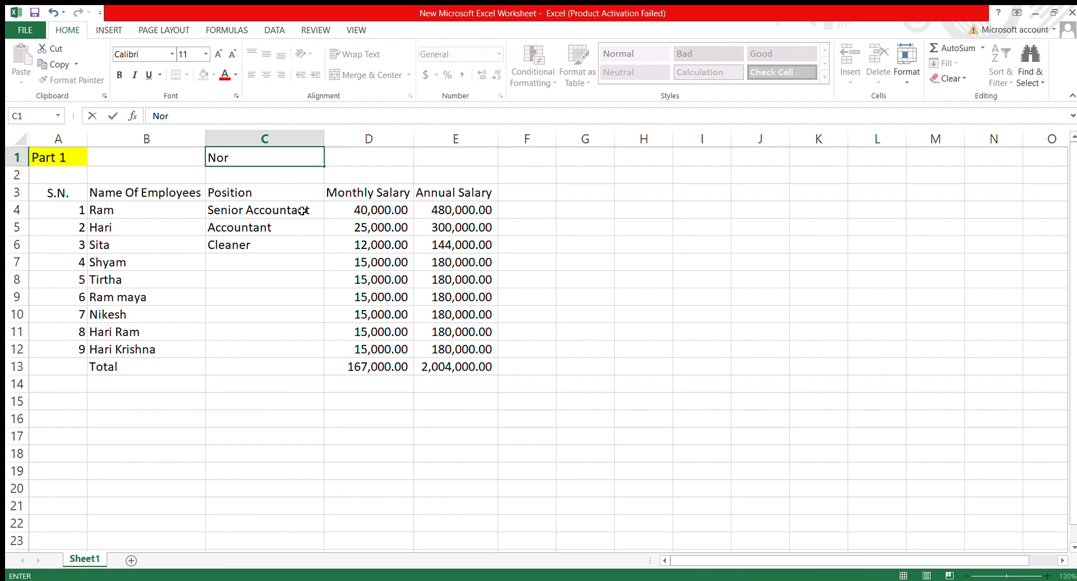
type("mal Salary Sheet")
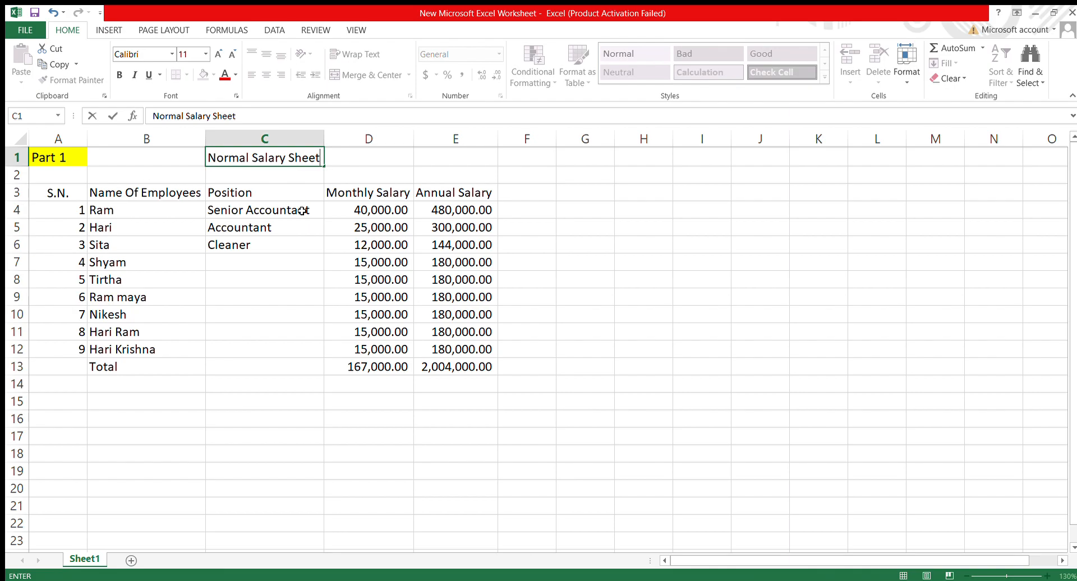
key("Return")
key("Up")
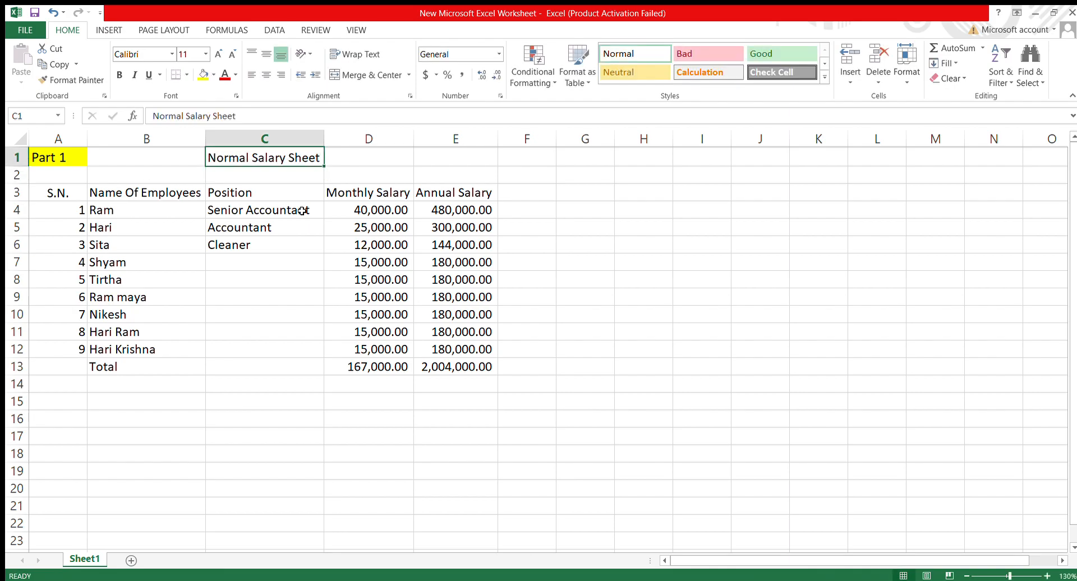
key("Left")
key("Right")
key("Right")
key("Left")
key("Left")
key("Right")
key("Right")
key("Left")
key("Left")
key("Right")
key("Left")
key("Left")
key("Down")
key("Down")
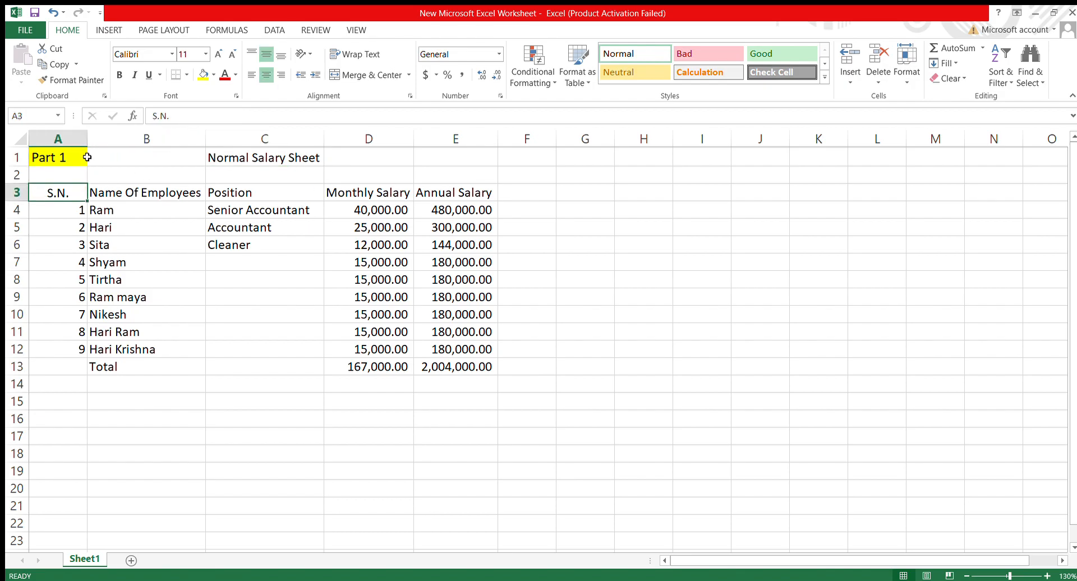
Narrow the S.N. column slightly and return to its header cell A3
left_click_drag(87, 139, 76, 153)
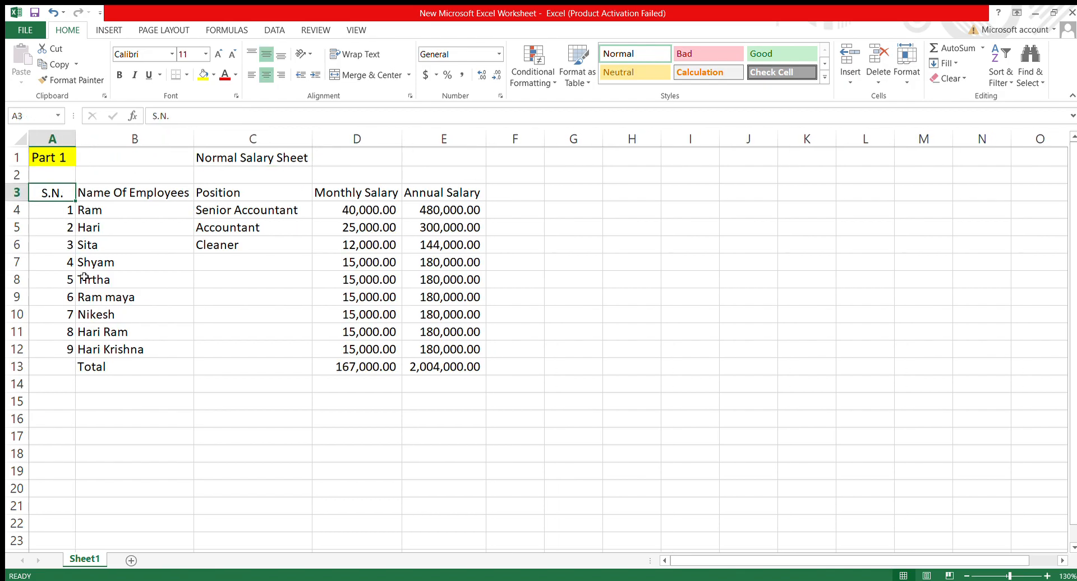
left_click(83, 279)
key("Left")
key("Up")
key("Up")
key("Up")
key("Up")
key("Up")
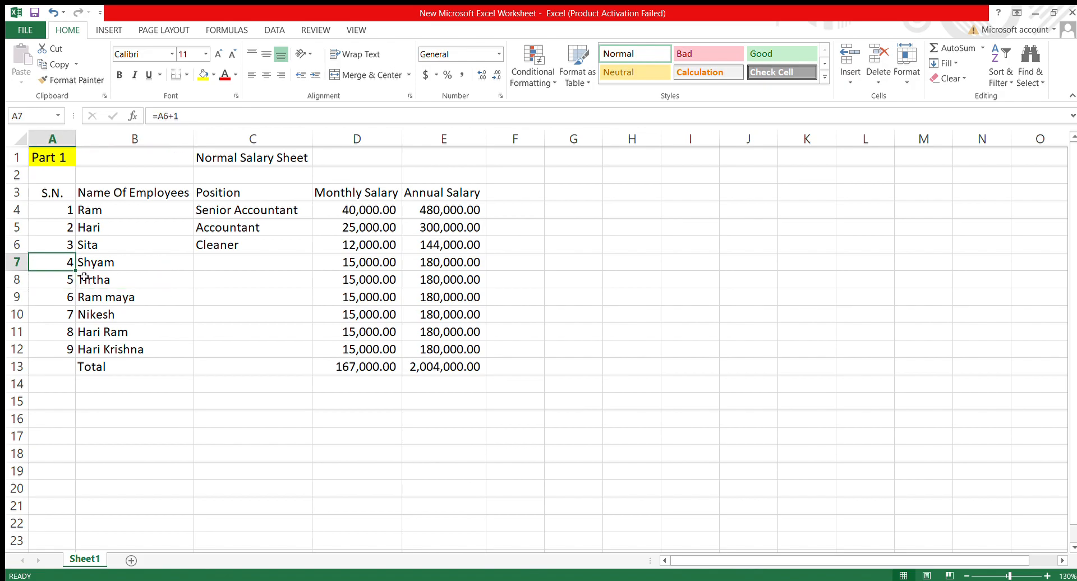
key("shift+Right")
key("shift+Right")
key("shift+Right")
key("shift+Right")
key("shift+Down")
key("shift+Down")
key("shift+Down")
key("shift+Down")
key("shift+Down")
key("shift+Down")
key("shift+Down")
key("shift+Down")
key("shift+Down")
key("shift+Down")
key("shift+Down")
key("shift+Down")
key("shift+Down")
key("shift+Down")
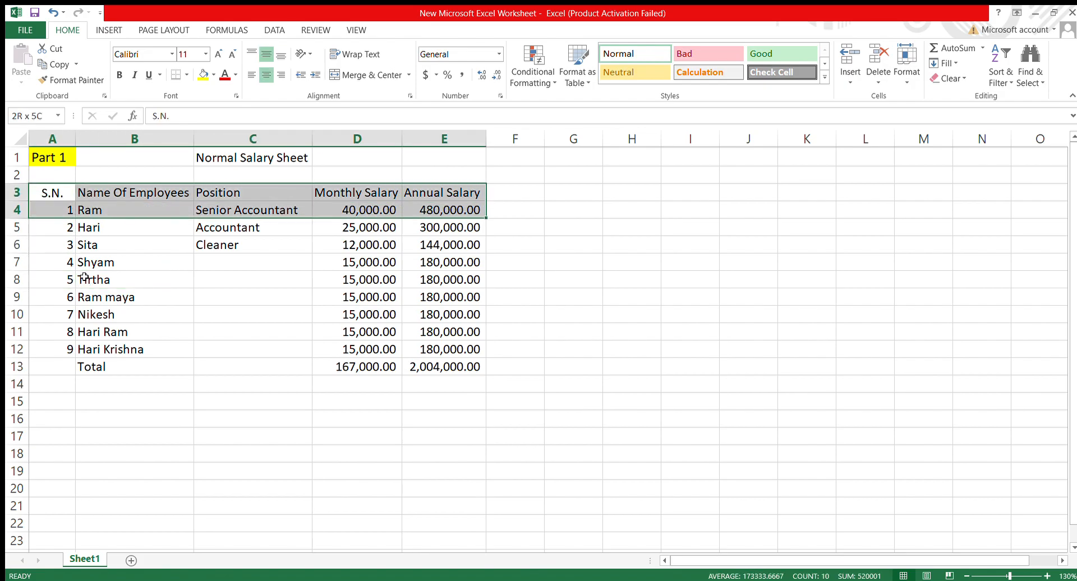
key("shift+Up")
key("shift+Up")
key("shift+Up")
key("shift+Up")
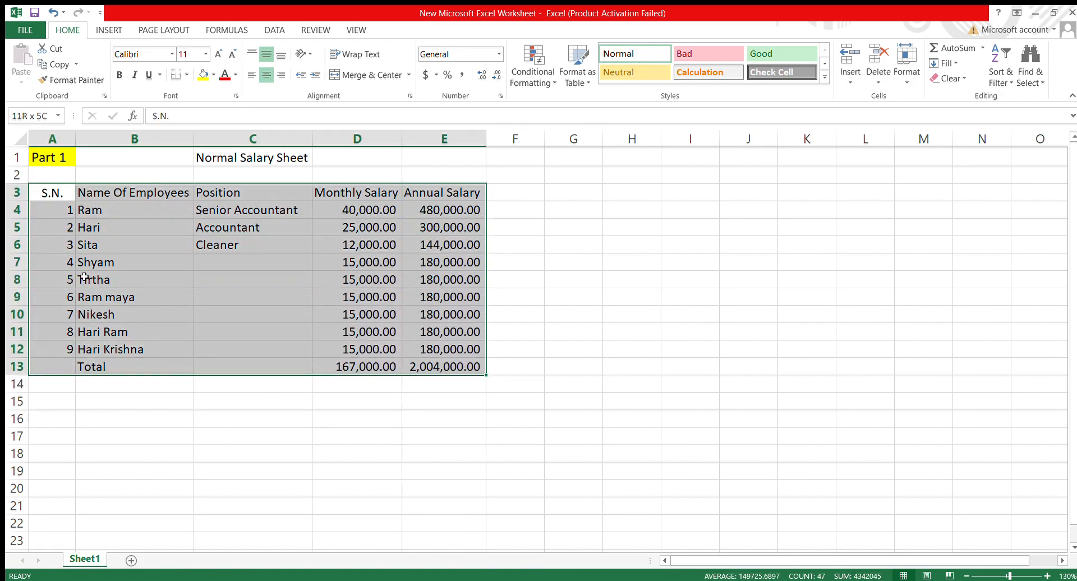
key("Down")
key("Up")
Apply all borders to the salary table in A3:E13
key("shift+Right")
key("shift+Right")
key("shift+Right")
key("shift+Right")
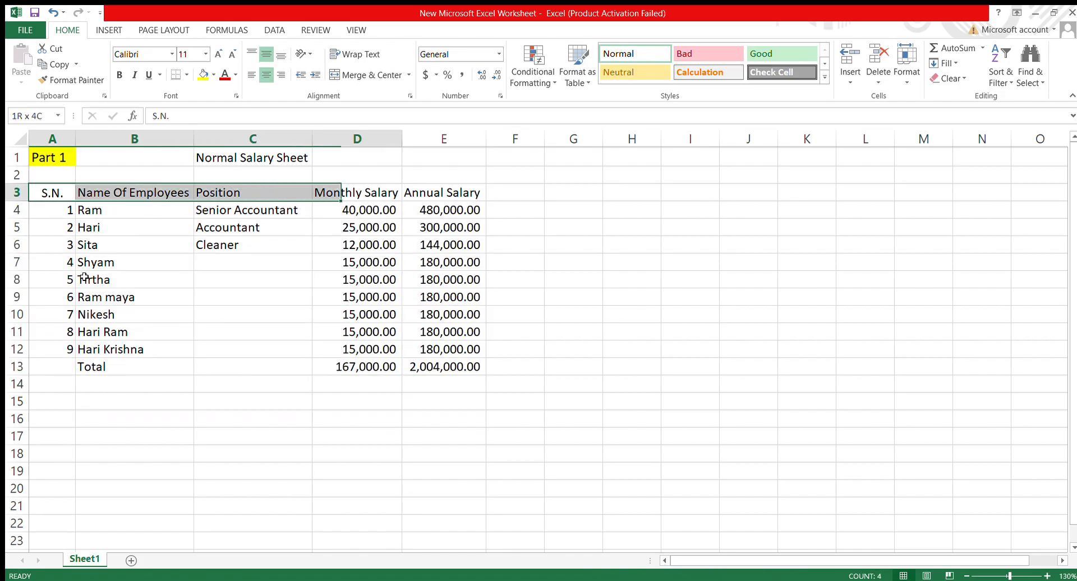
key("shift+Down")
key("shift+Down")
key("shift+Down")
key("shift+Down")
key("shift+Down")
key("shift+Down")
key("shift+Down")
key("shift+Down")
key("shift+Down")
key("shift+Down")
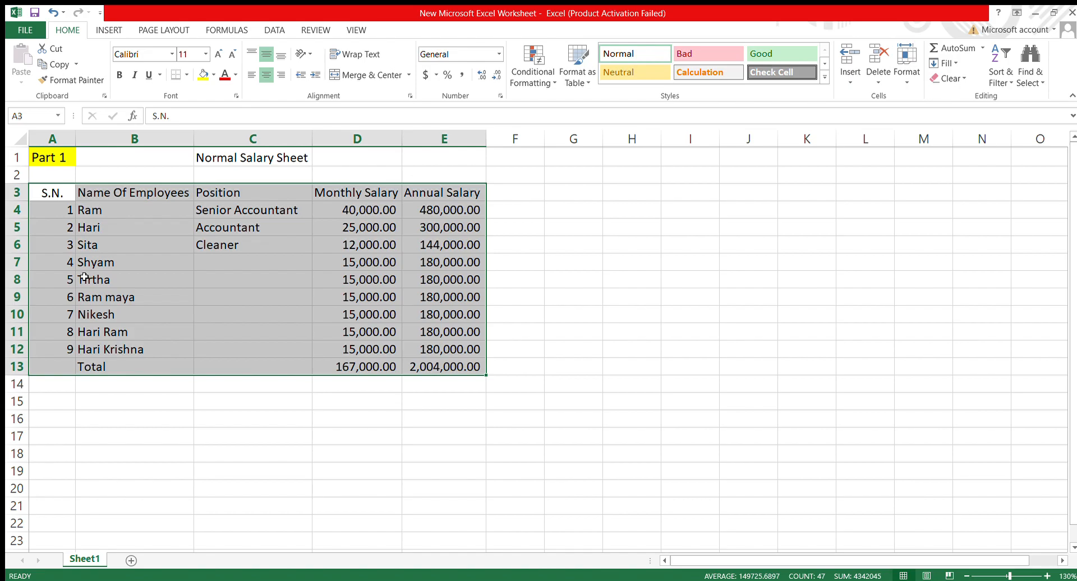
key("alt")
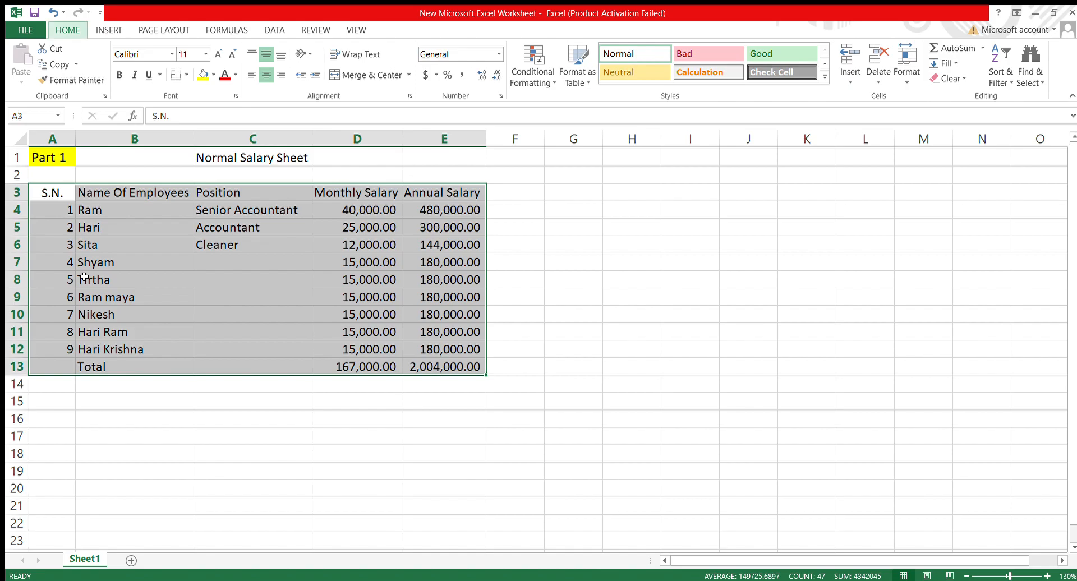
key("h")
key("b")
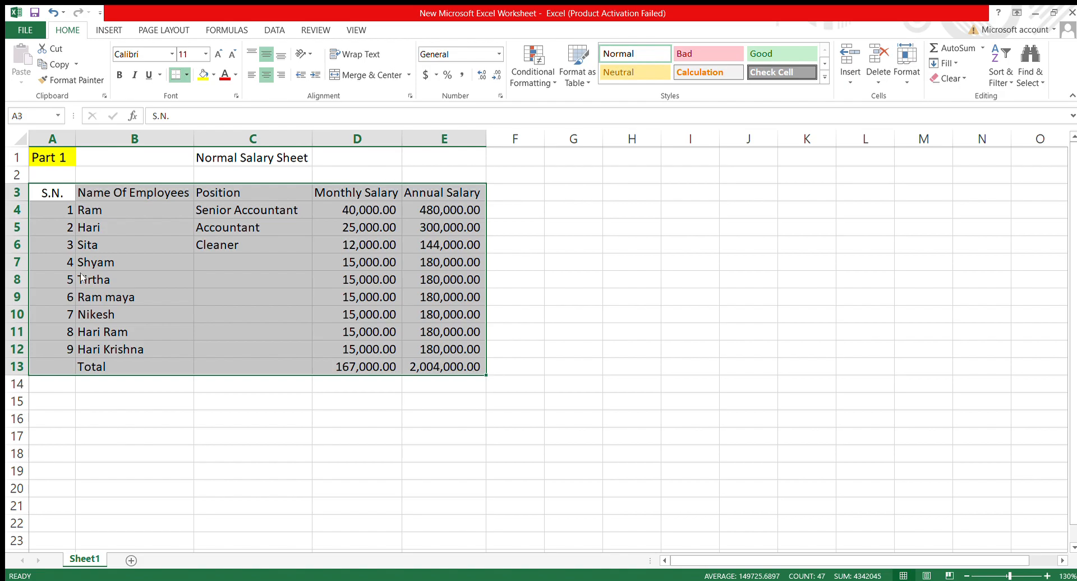
key("a")
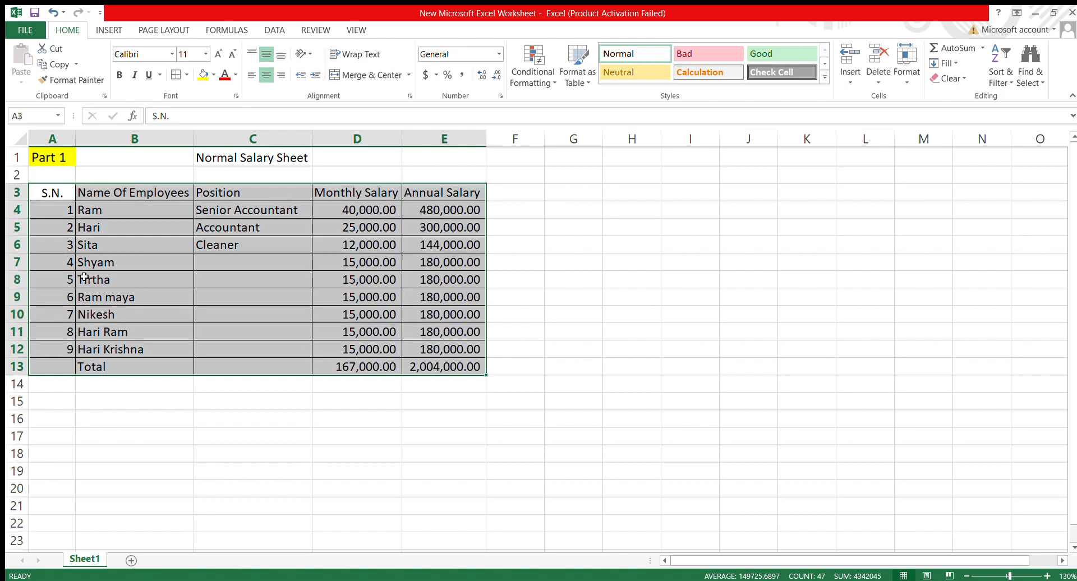
Make the table's header row A3:E3 bold
key("Down")
key("Up")
key("shift+Right")
key("shift+Right")
key("shift+Right")
key("shift+Right")
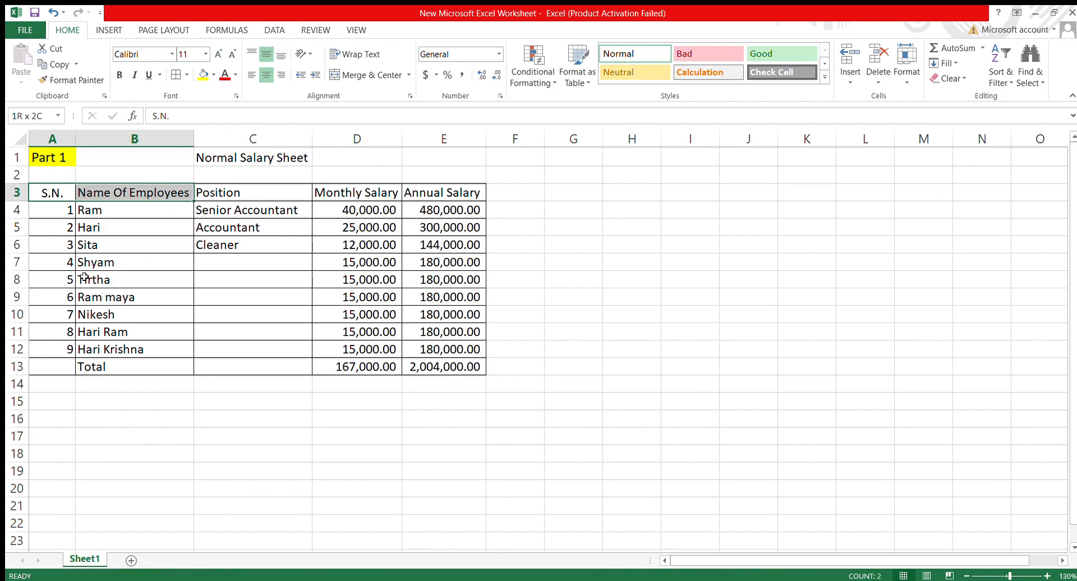
key("ctrl+b")
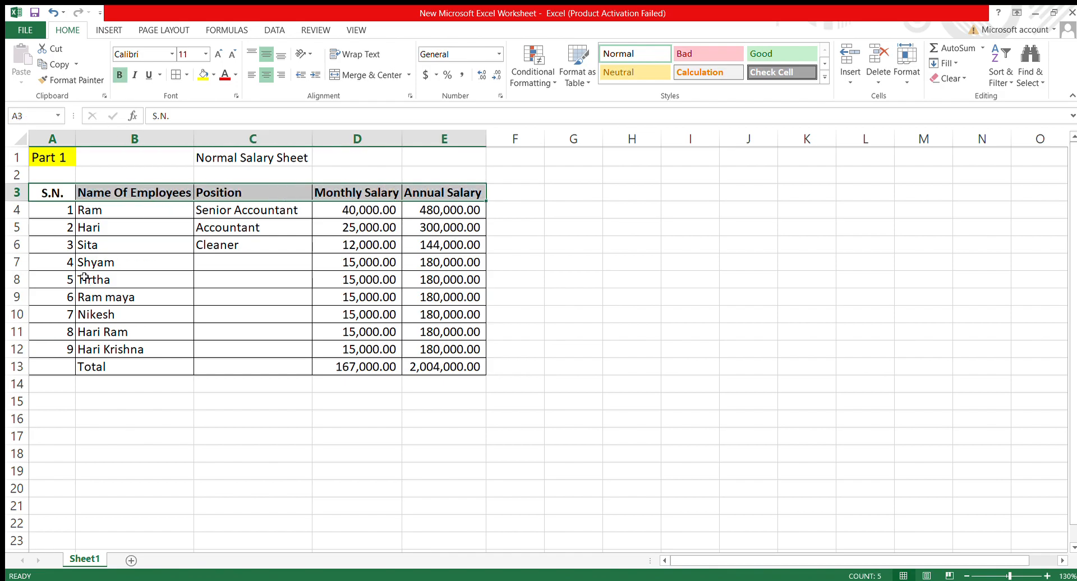
left_click(294, 290)
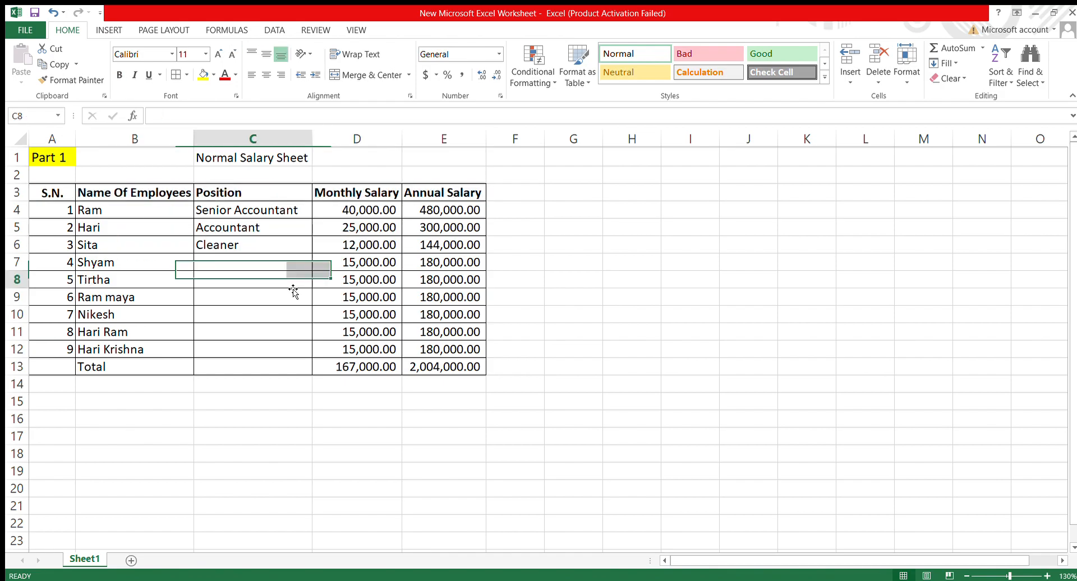
Centre the Position header in cell C3 both vertically and horizontally
left_click(248, 195)
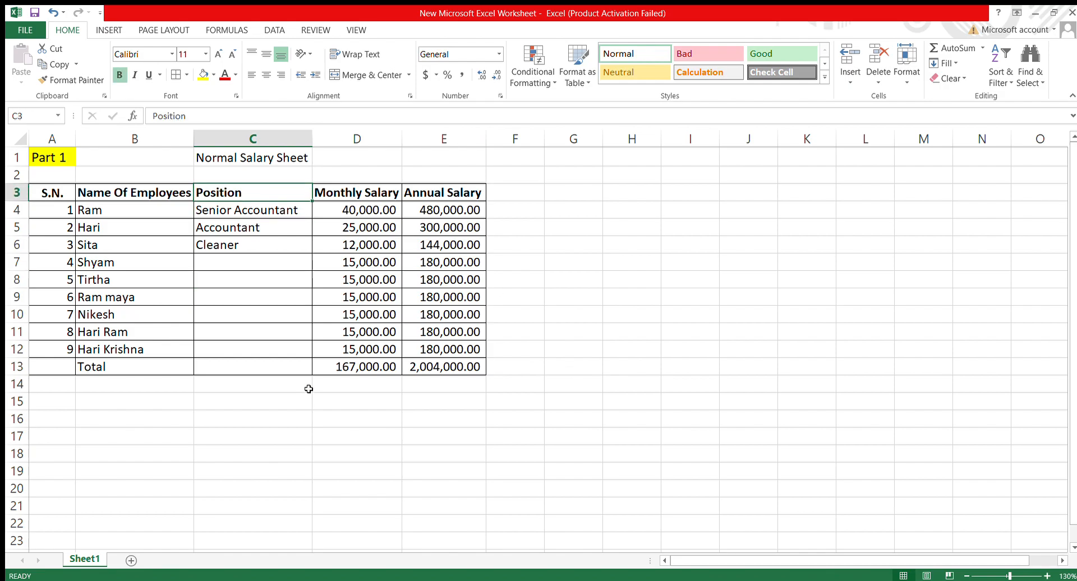
key("Right")
key("Left")
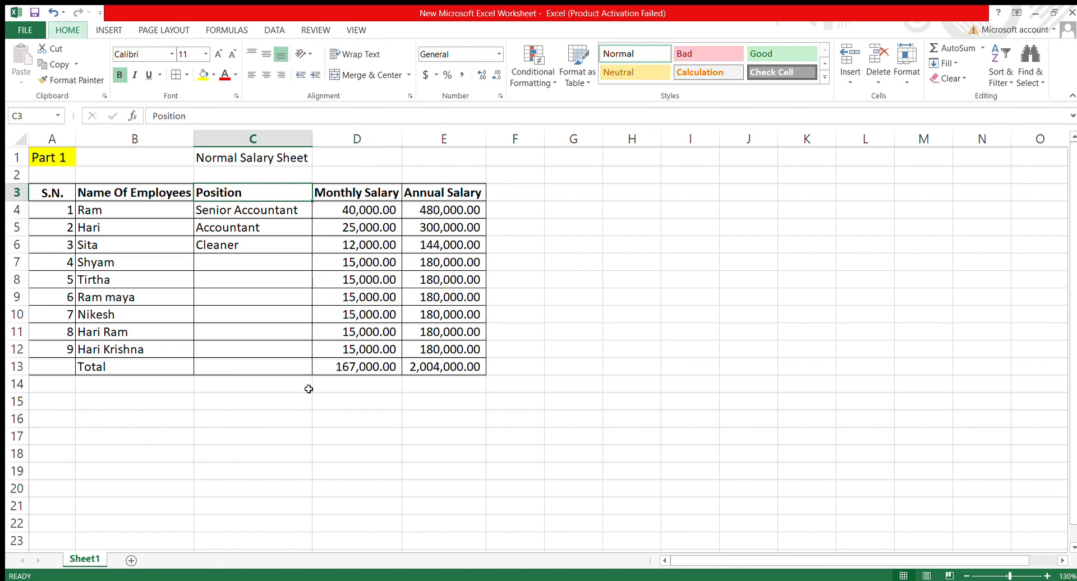
key("alt+h")
key("a")
key("m")
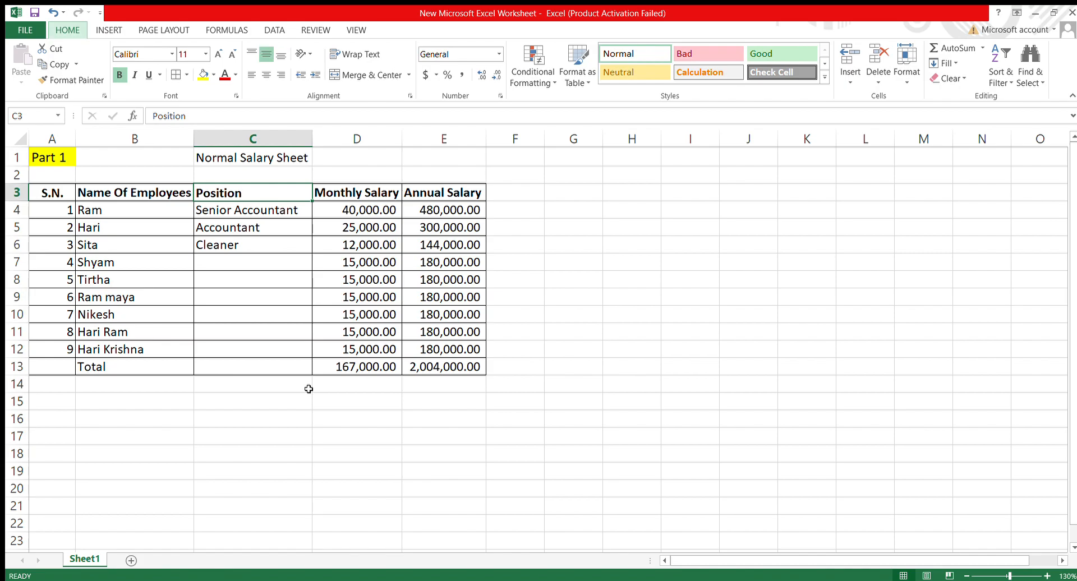
key("alt+h")
key("a")
key("c")
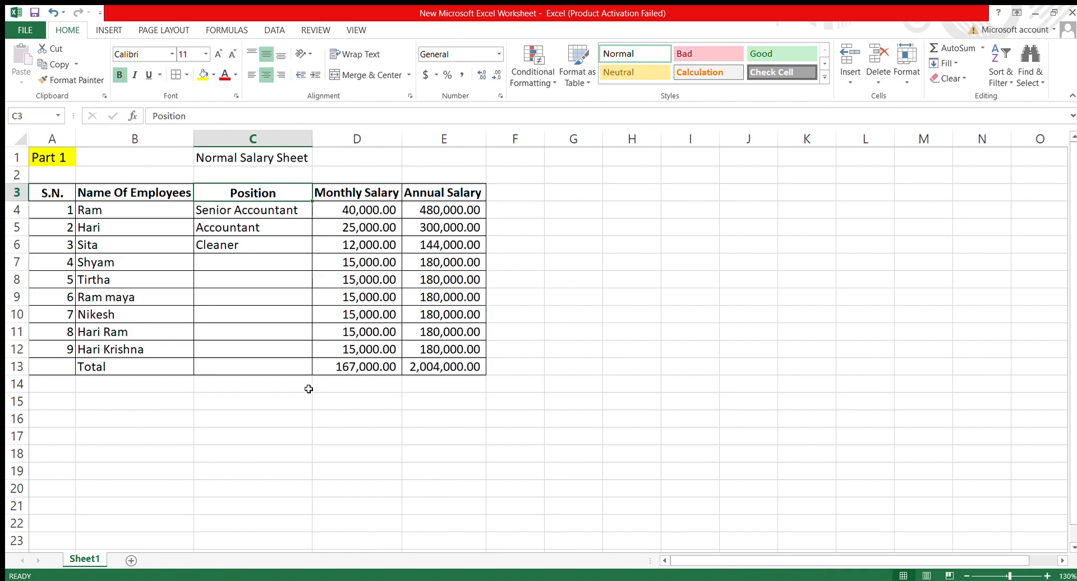
Merge and centre the Total label across cells A13 to C13
key("Left")
key("Left")
key("Down")
key("Down")
key("Down")
key("Down")
key("Down")
key("Down")
key("Down")
key("Down")
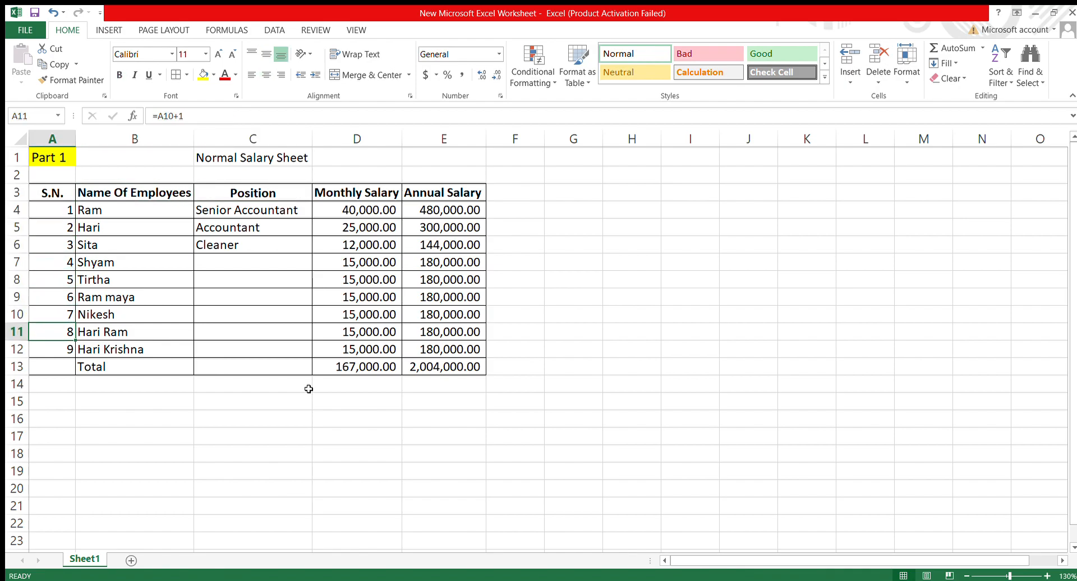
key("Down")
key("Down")
key("shift+Right")
key("shift+Right")
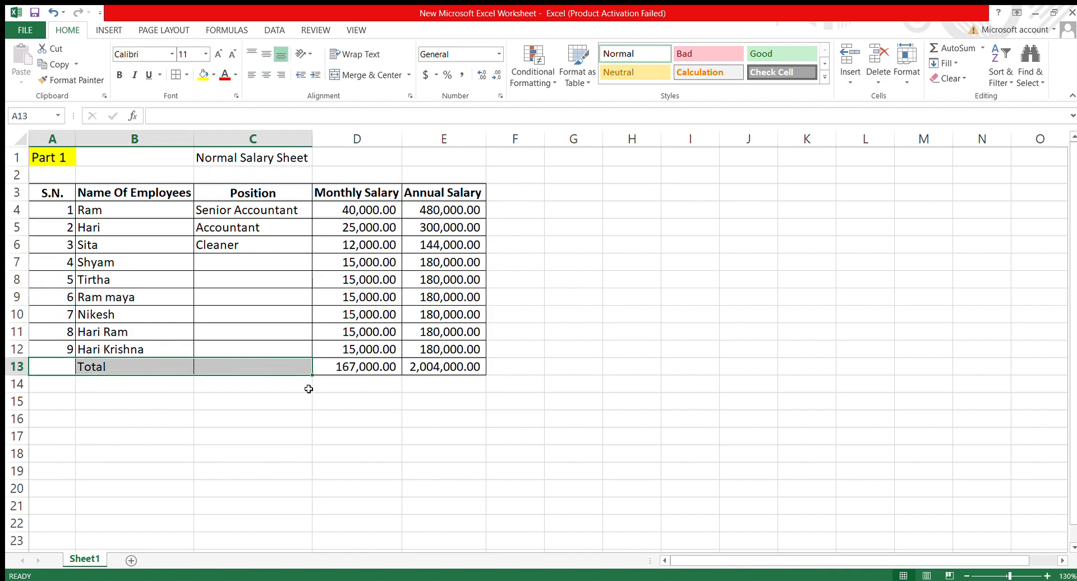
key("alt+h")
key("m")
key("c")
Make the whole Total row, from A13 to E13, bold
key("Down")
key("Up")
key("shift+Right")
key("shift+Right")
key("ctrl+b")
key("Right")
key("Right")
key("Right")
key("Right")
key("Left")
key("Left")
key("Left")
key("Left")
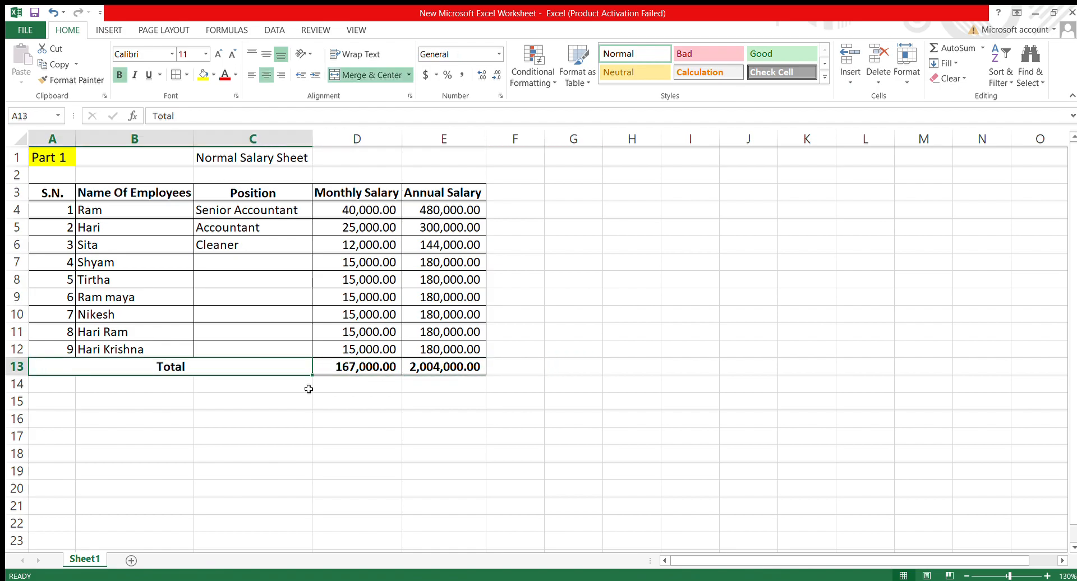
left_click(442, 428)
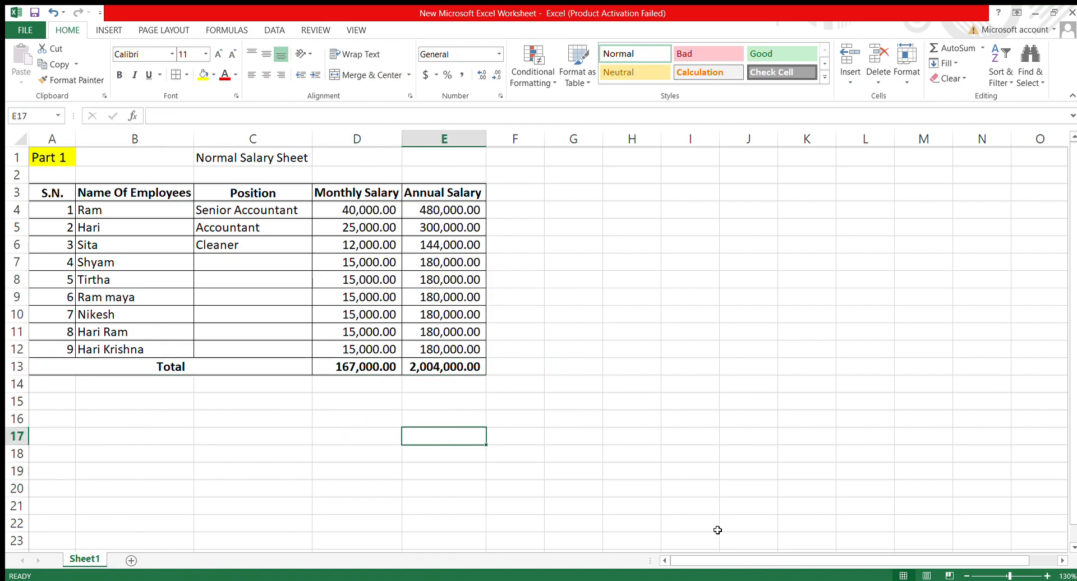
Switch the worksheet to Page Break Preview and zoom it to 96%
left_click(948, 576)
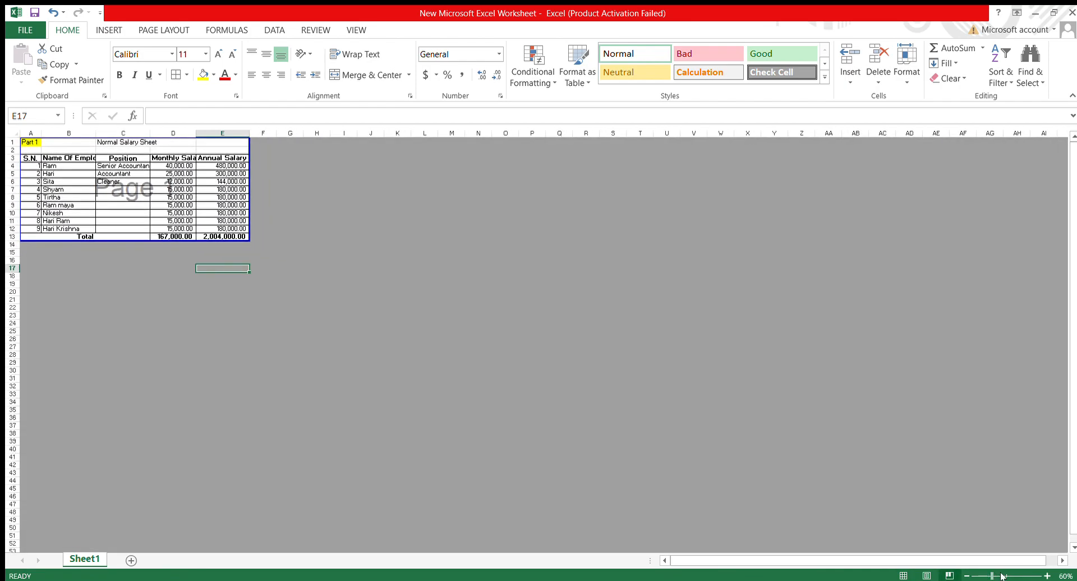
left_click(1001, 575)
left_click(192, 383)
key("Up")
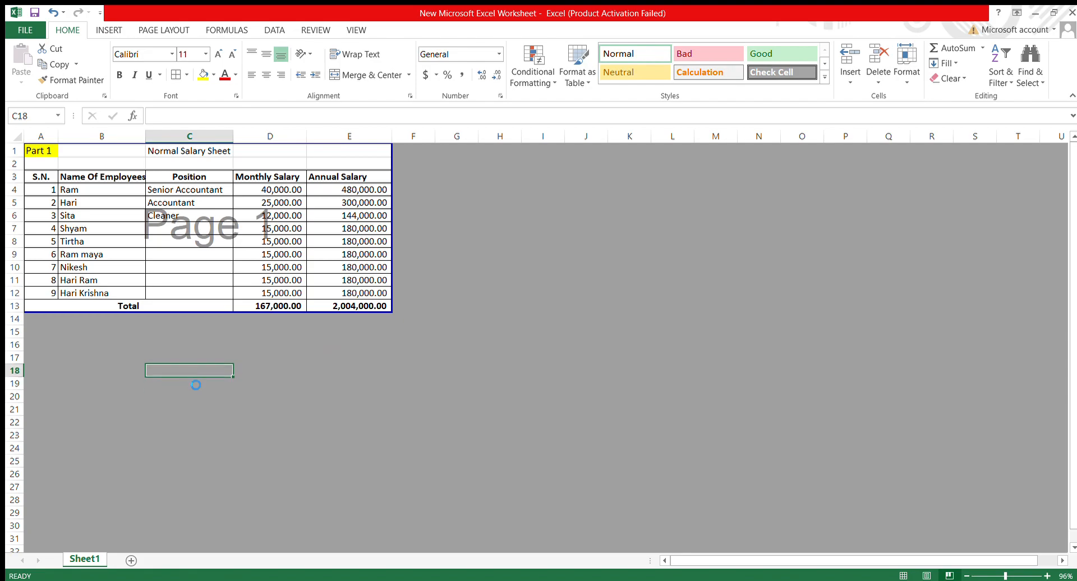
Check the print preview, centre the table horizontally on the page in the page setup, and return to the sheet
key("ctrl+p")
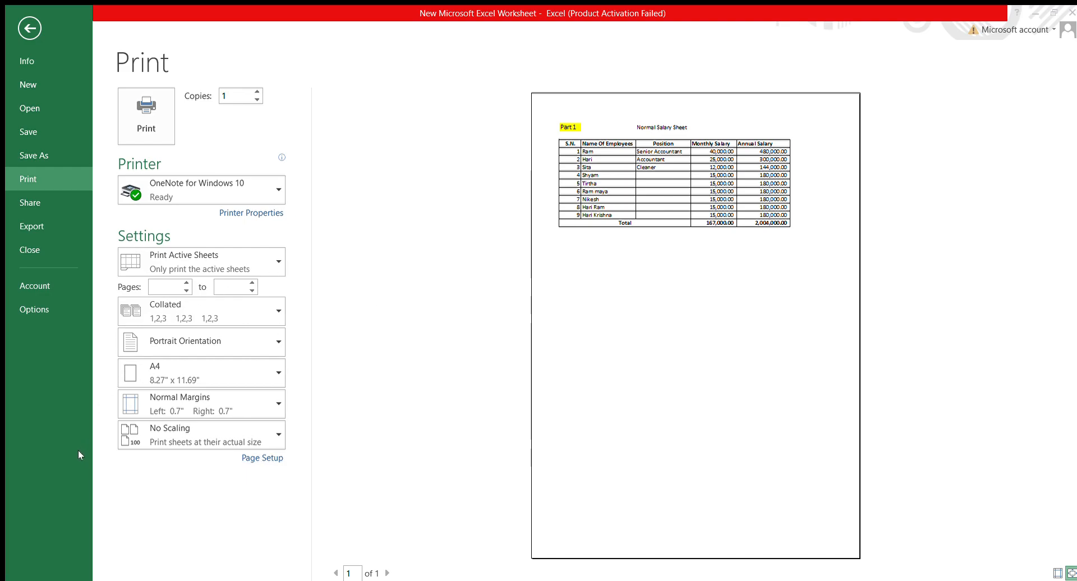
left_click(260, 529)
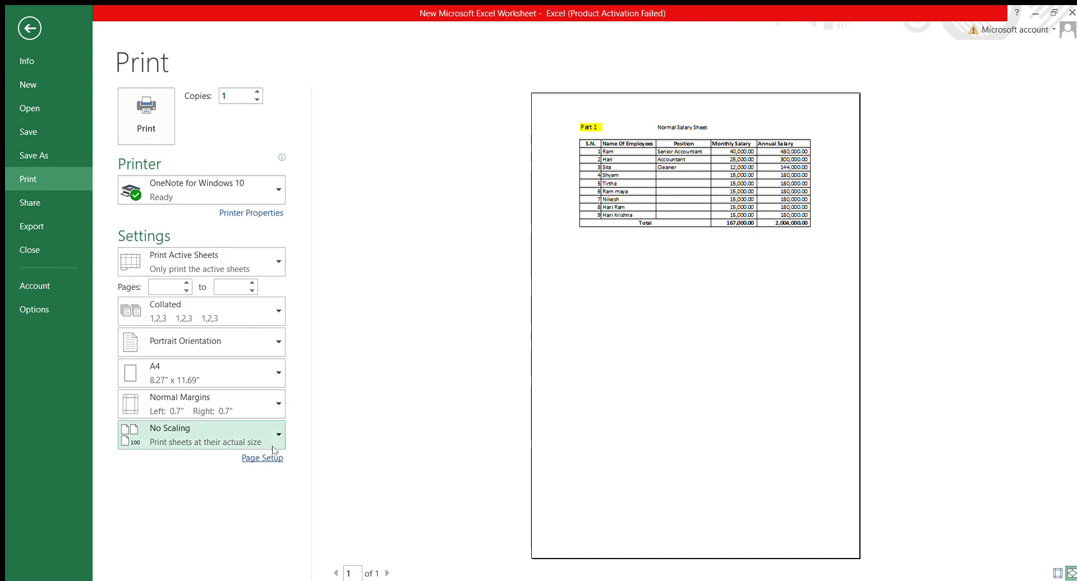
key("Escape")
left_click(320, 375)
left_click(108, 343)
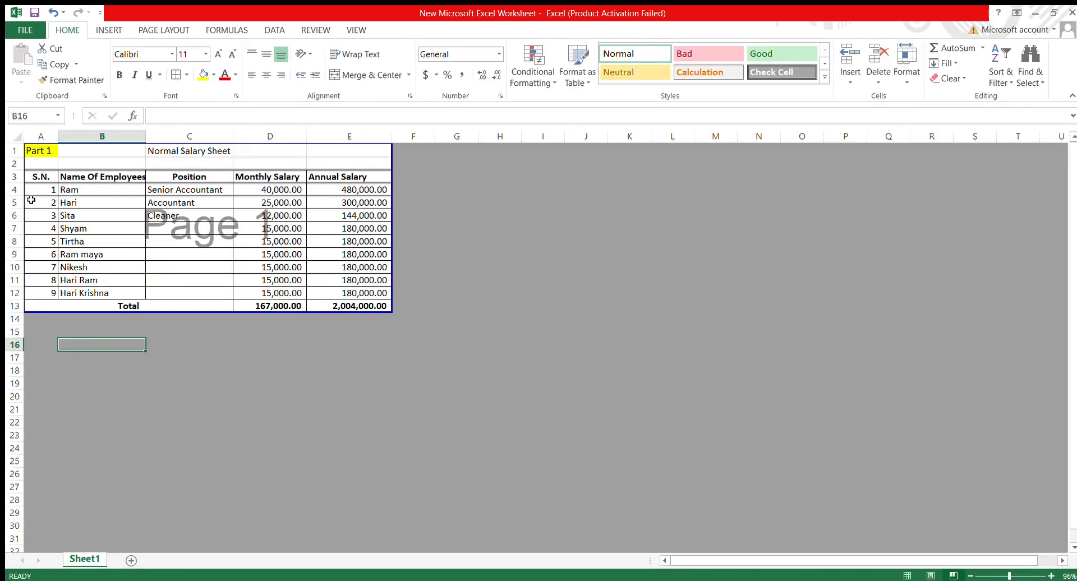
left_click(149, 413)
AutoFit the width of the Name Of Employees column to its header in cell B3
left_click(115, 176)
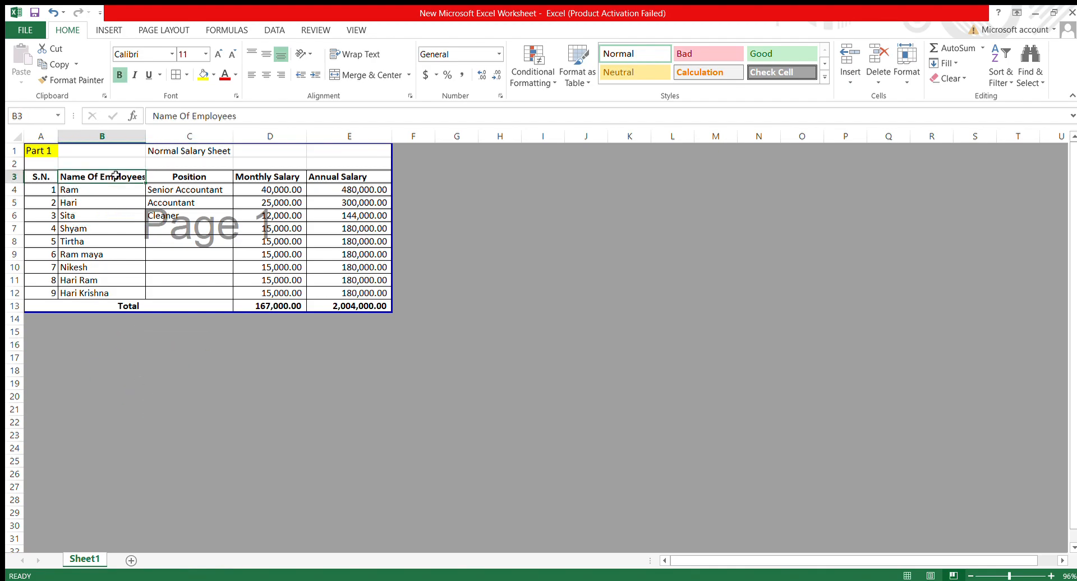
key("alt+h")
key("o")
key("i")
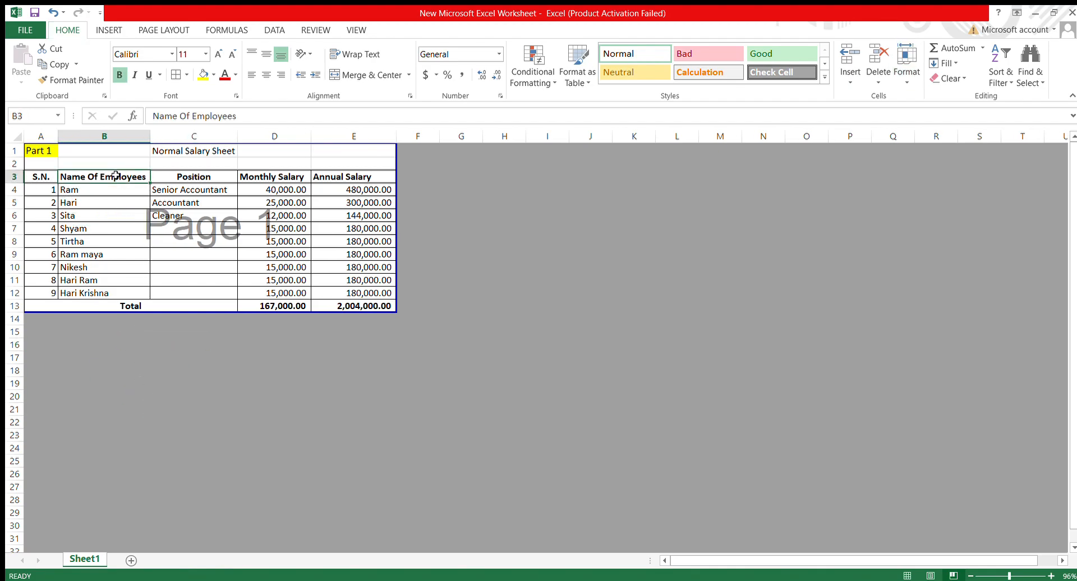
Centre the Annual Salary header horizontally in cell E3
key("Left")
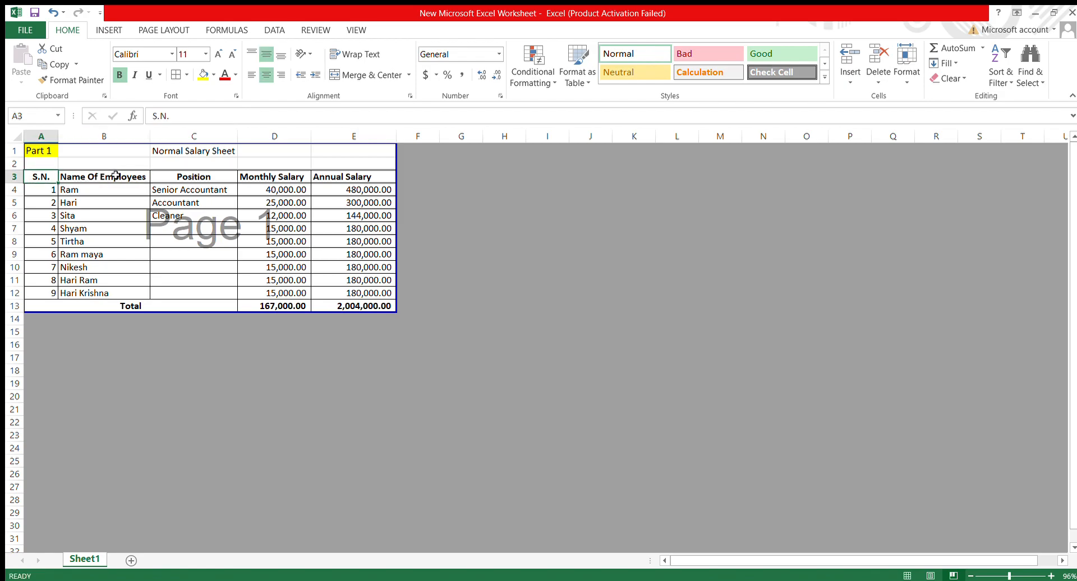
key("Down")
key("Right")
key("Right")
key("Right")
key("Right")
key("Right")
key("Down")
key("Left")
key("Left")
key("Up")
key("Up")
key("Right")
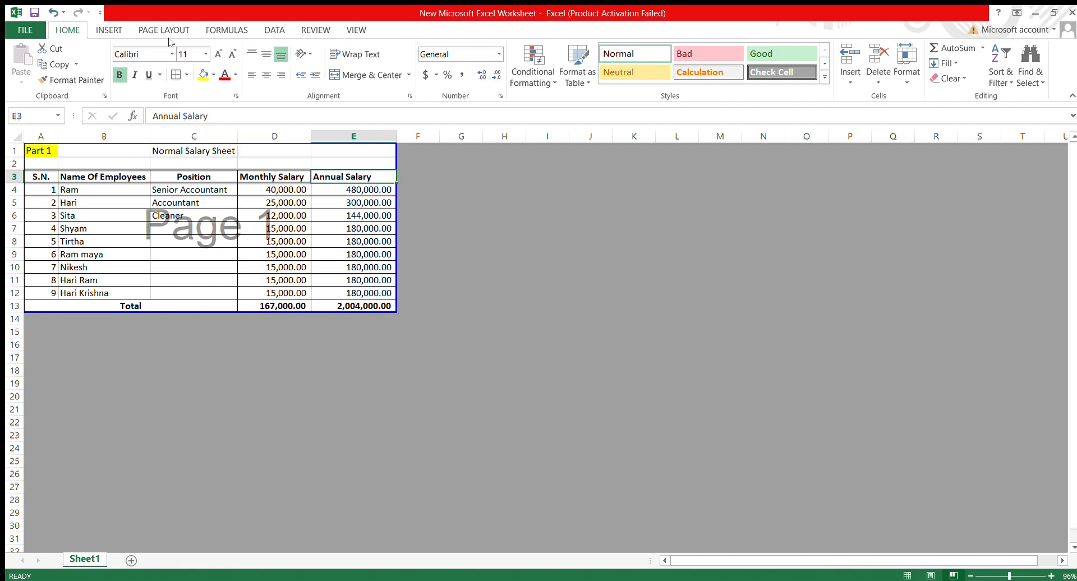
left_click(263, 75)
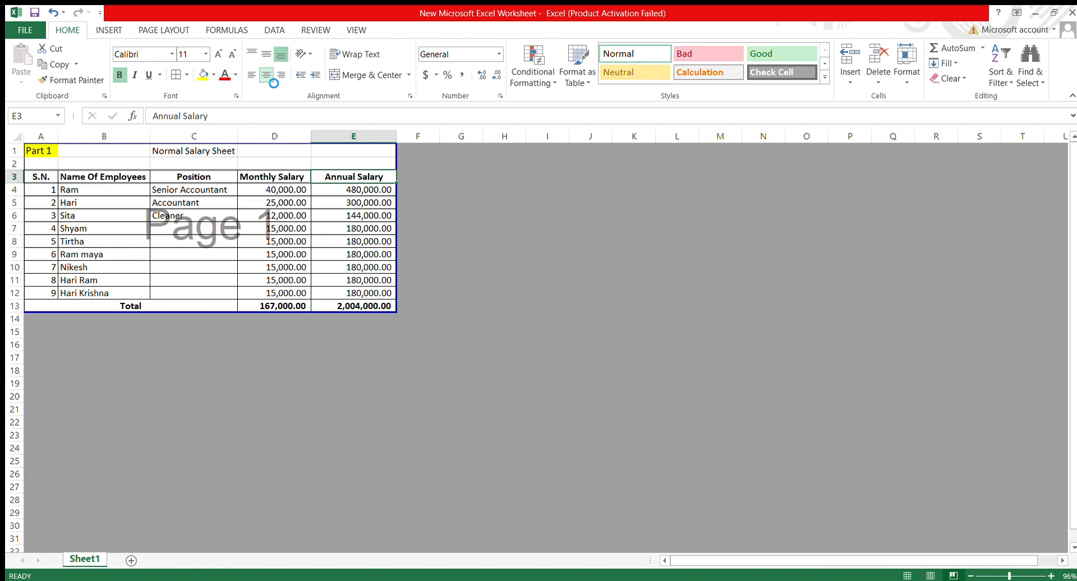
Centre the Monthly Salary header horizontally in cell D3
left_click(353, 293)
left_click(254, 308)
left_click(257, 357)
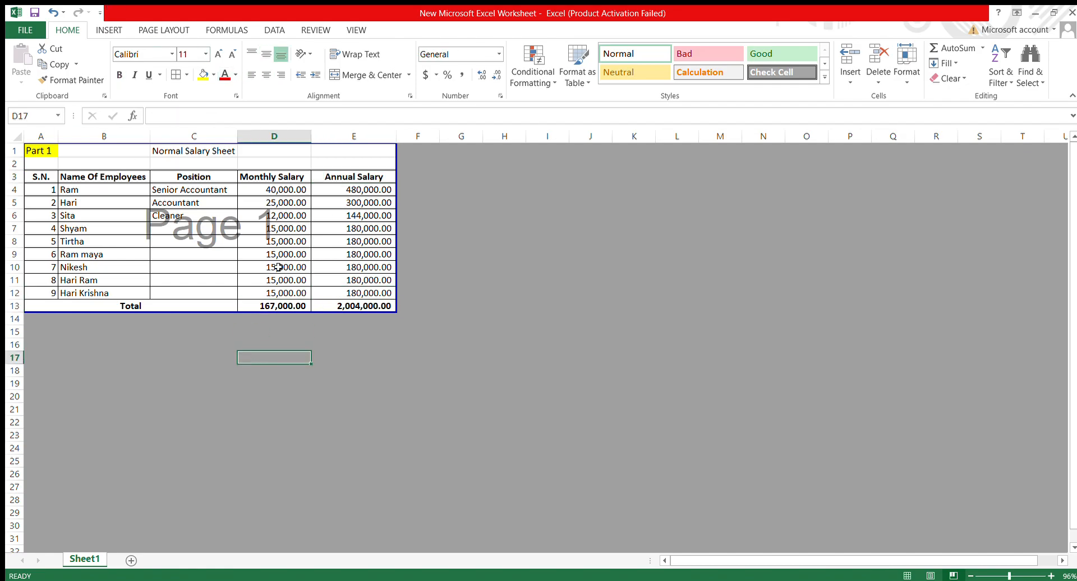
left_click(267, 180)
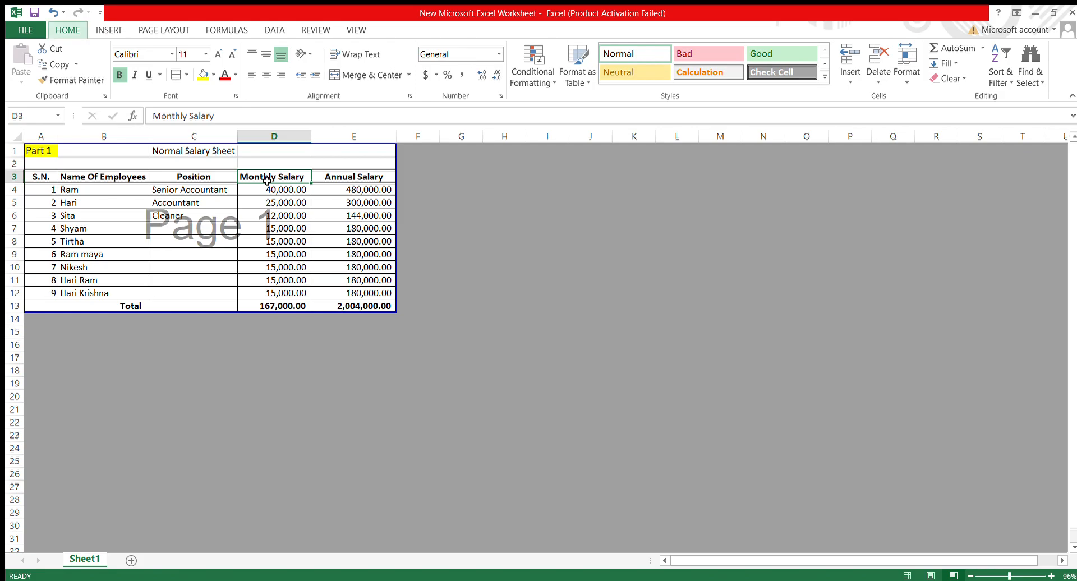
key("ctrl+e")
key("Down")
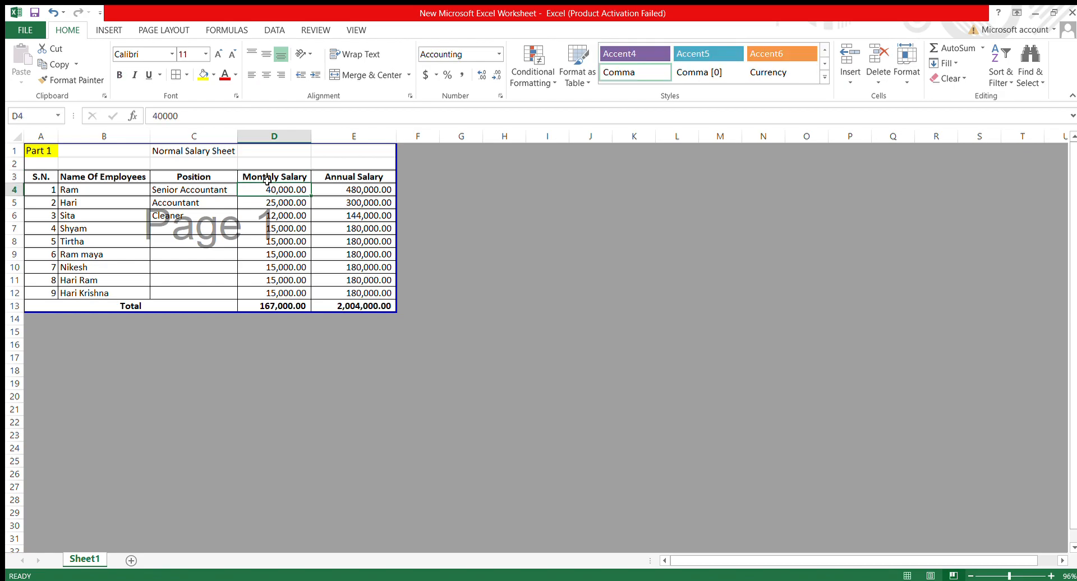
Rename the worksheet Sheet1 as Normal Salary Sheet
key("Left")
key("Left")
key("Left")
key("Up")
key("Up")
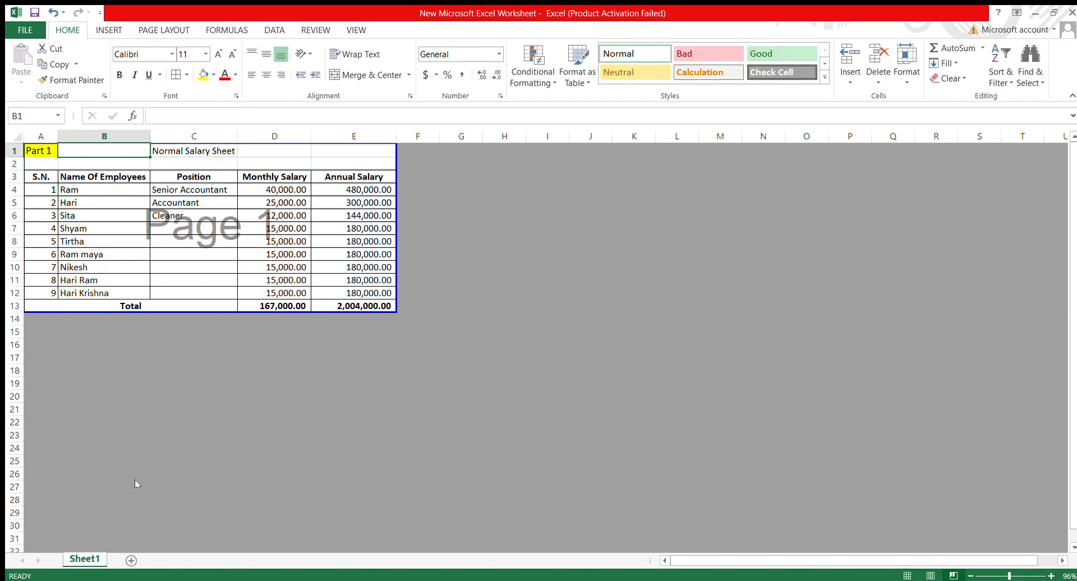
left_click(117, 430)
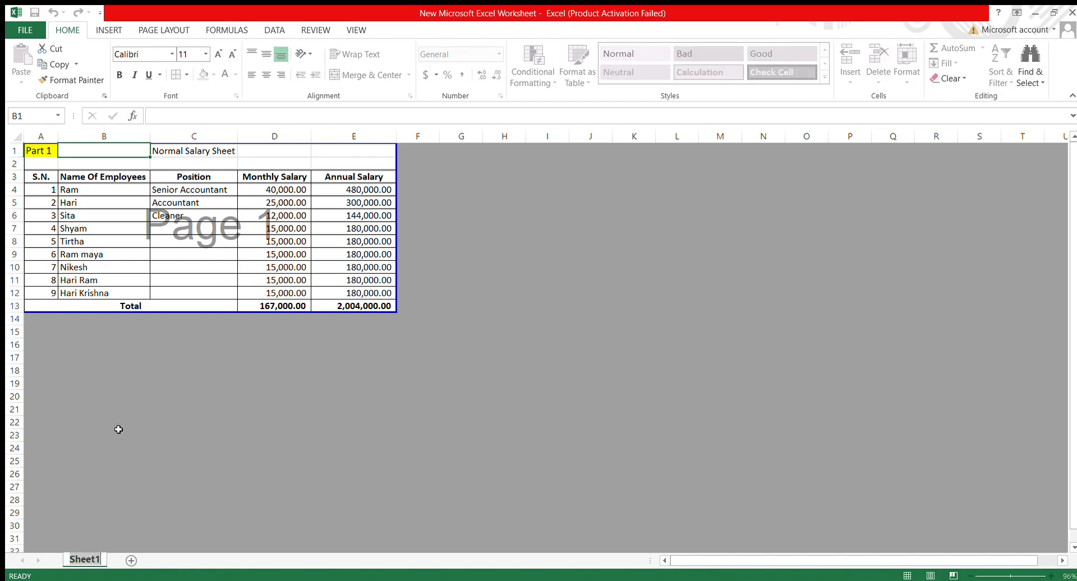
type("Normal")
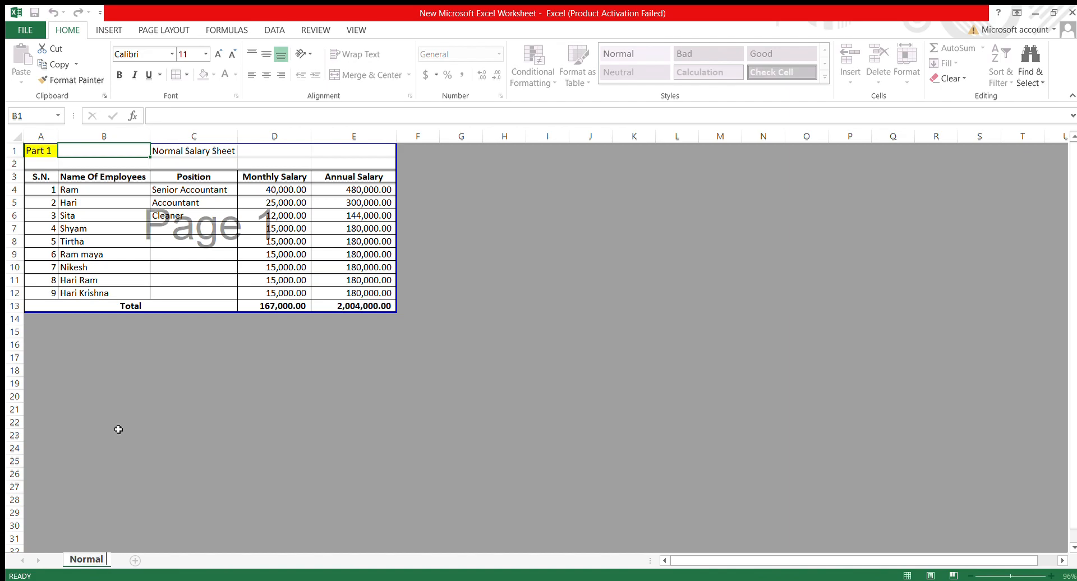
type(" Salary Sheet")
key("Return")
left_click(142, 423)
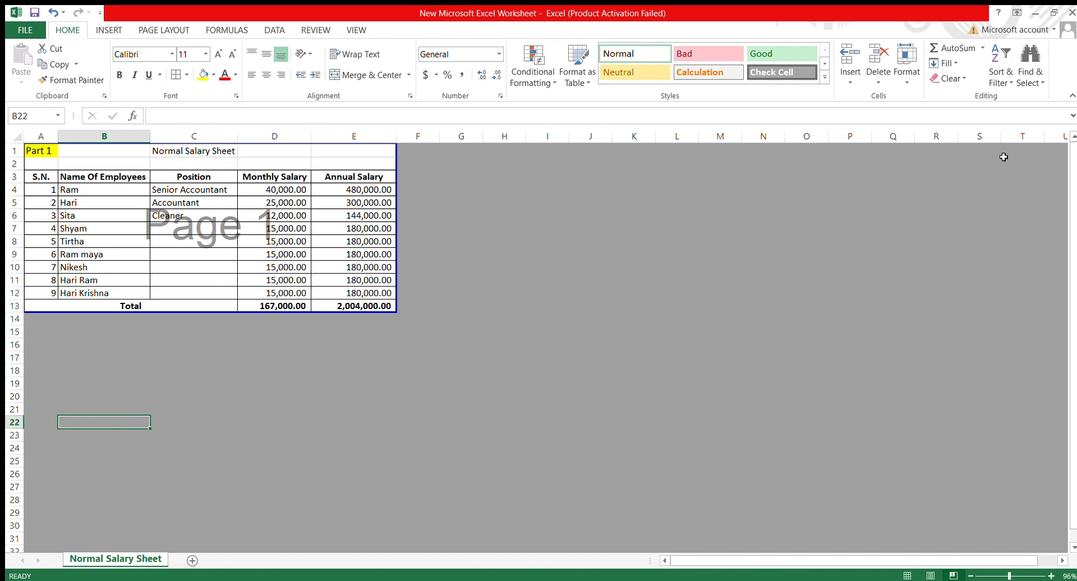